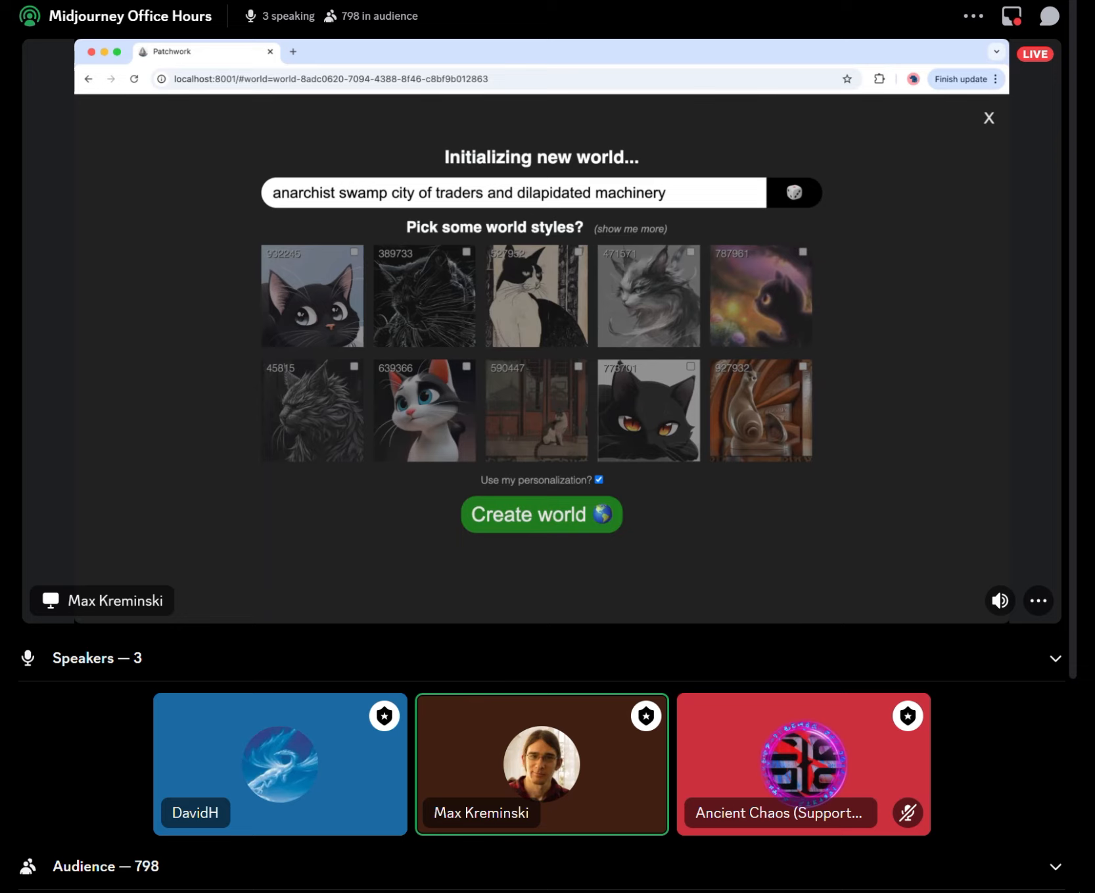
Replace the new world's description with randomly generated suggestions.
{"action": "double_click", "coordinate": [660, 193]}
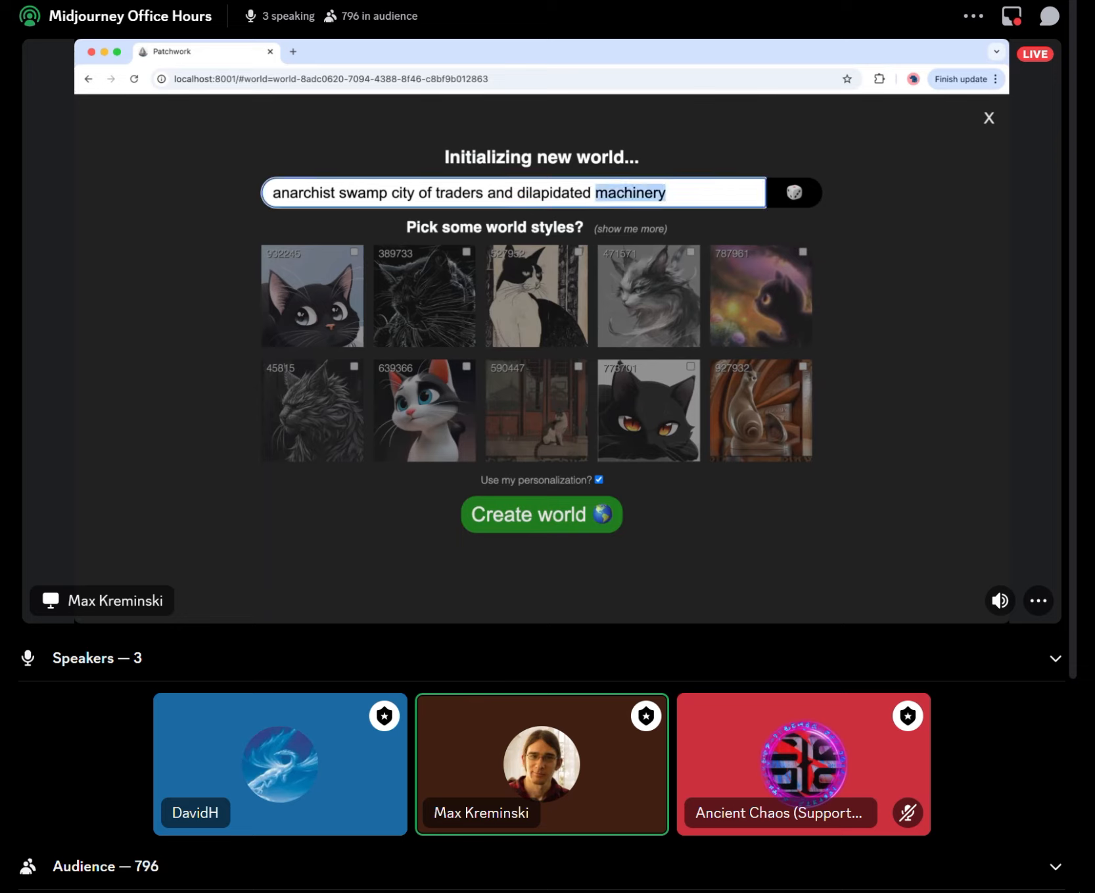
{"action": "left_click", "coordinate": [667, 193]}
{"action": "left_click", "coordinate": [794, 193]}
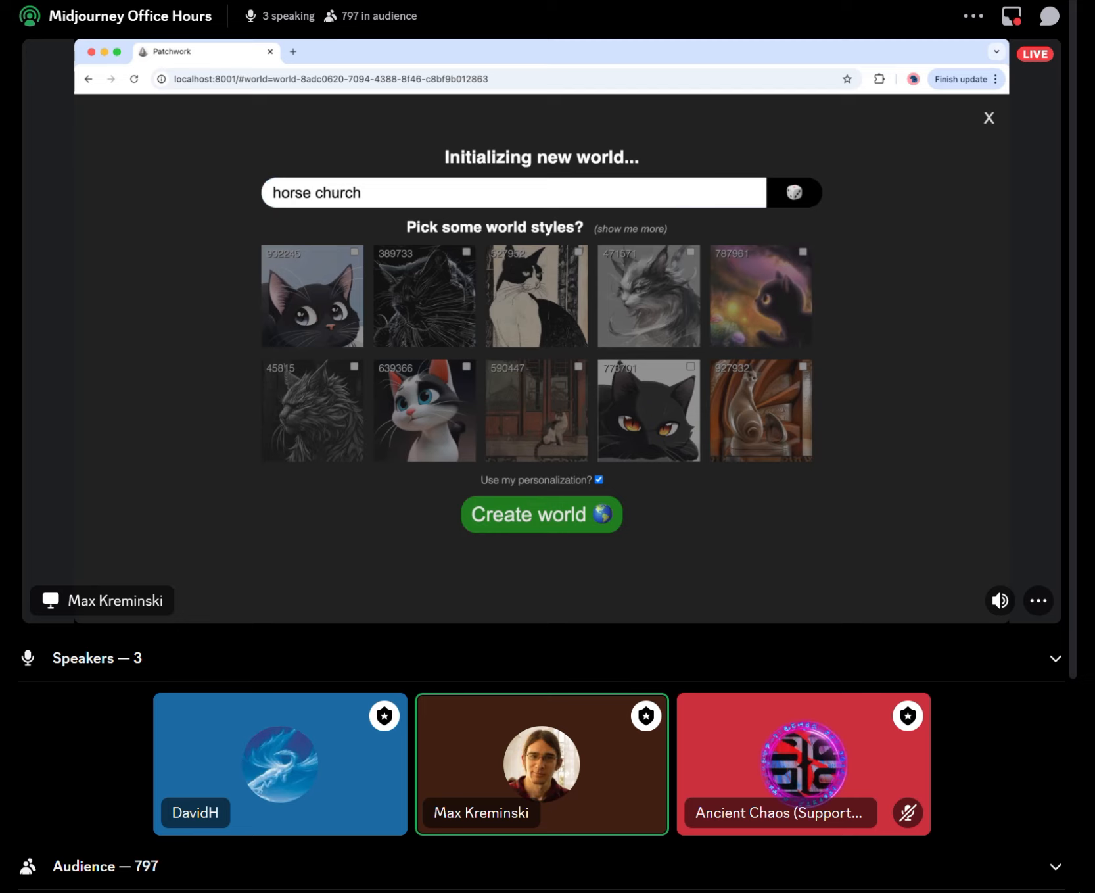
{"action": "left_click", "coordinate": [794, 193]}
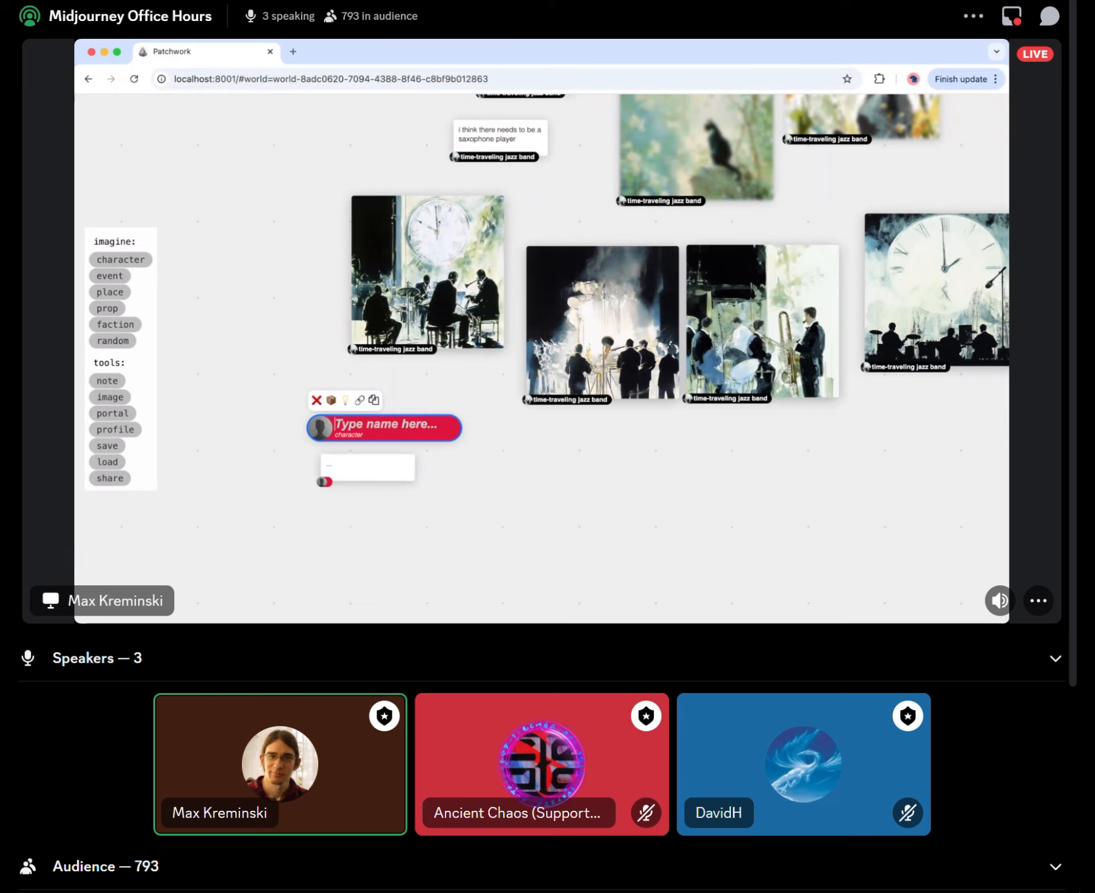
Have the name and description generated for the blank character card below the jazz band images.
{"action": "key", "text": "Return"}
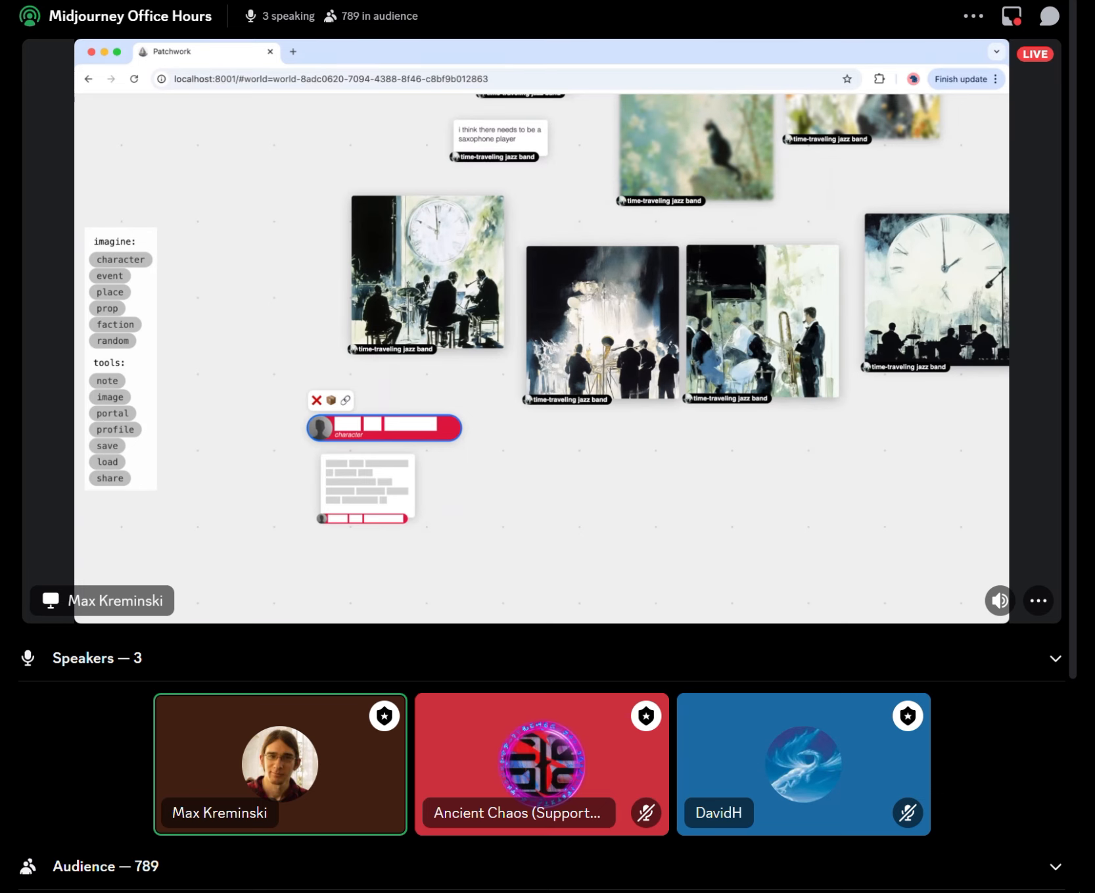
{"action": "key", "text": "Escape"}
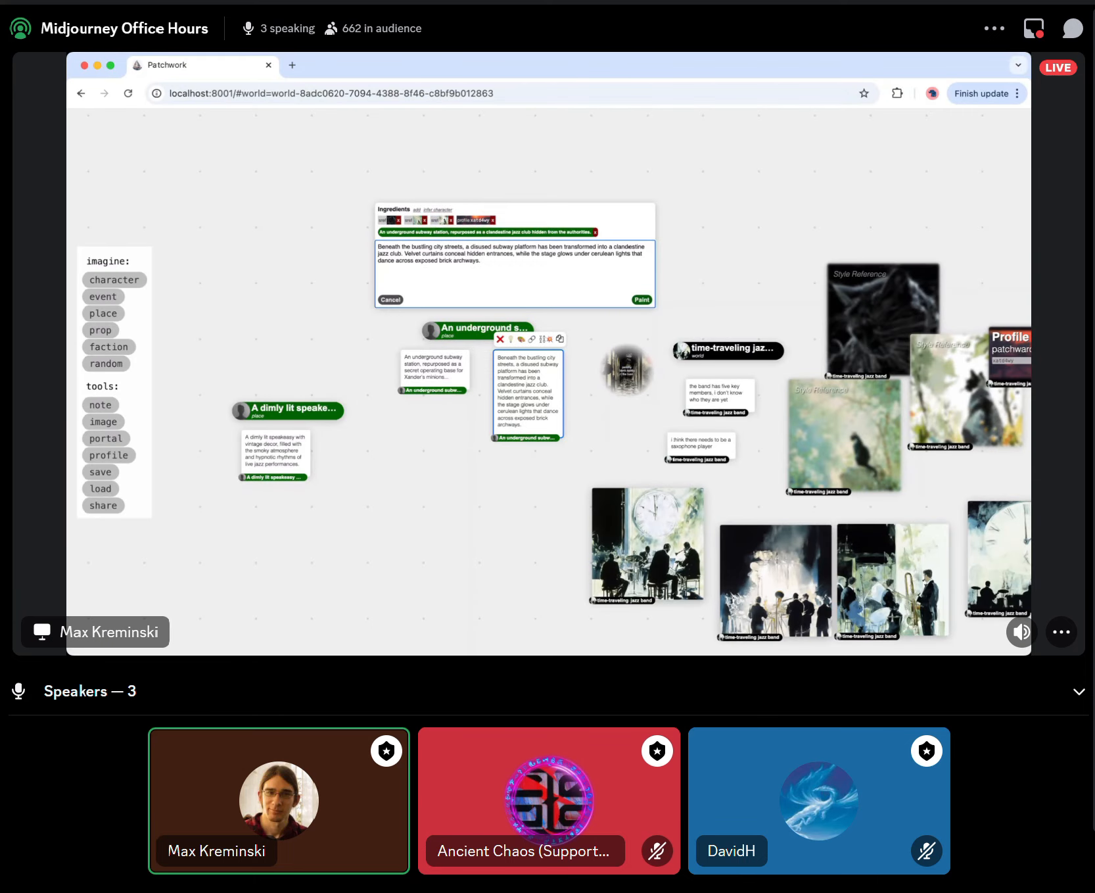
Paint wide images of the underground subway station from its clandestine jazz club description.
{"action": "left_click", "coordinate": [642, 300]}
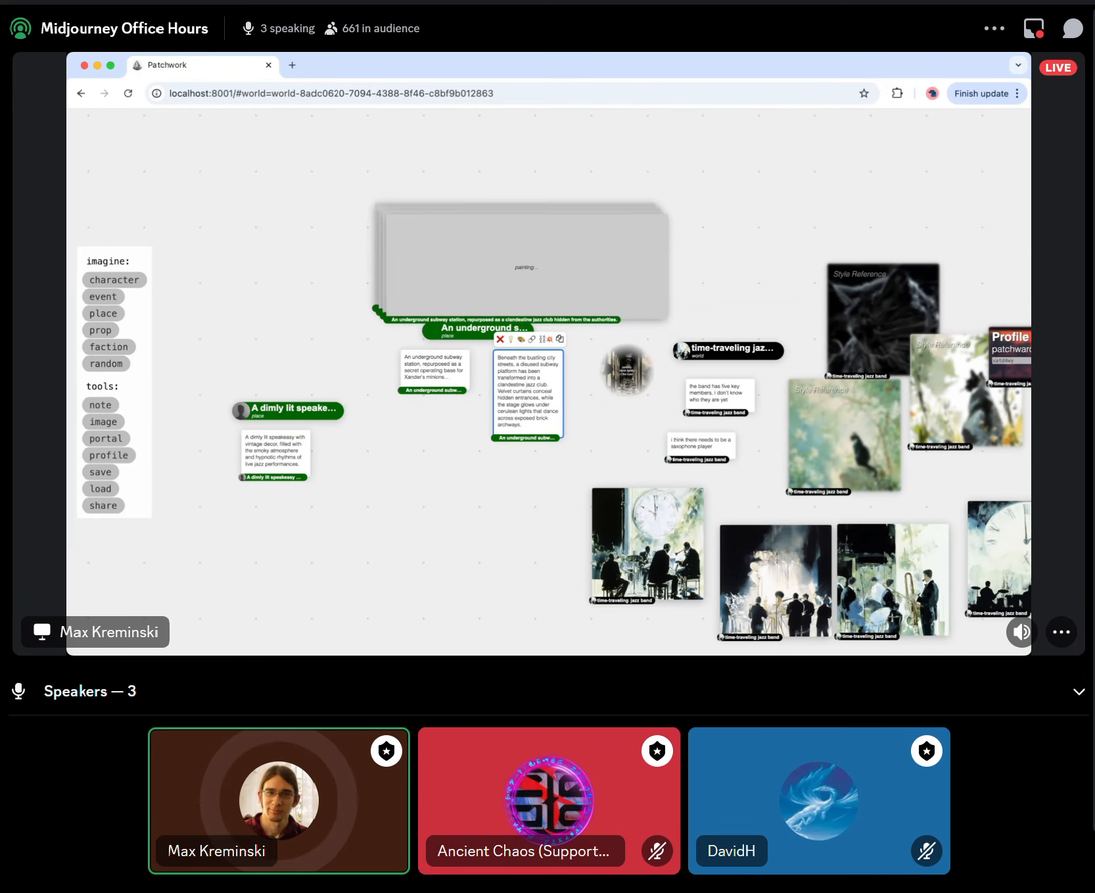
{"action": "left_click_drag", "start_coordinate": [691, 343], "coordinate": [629, 270]}
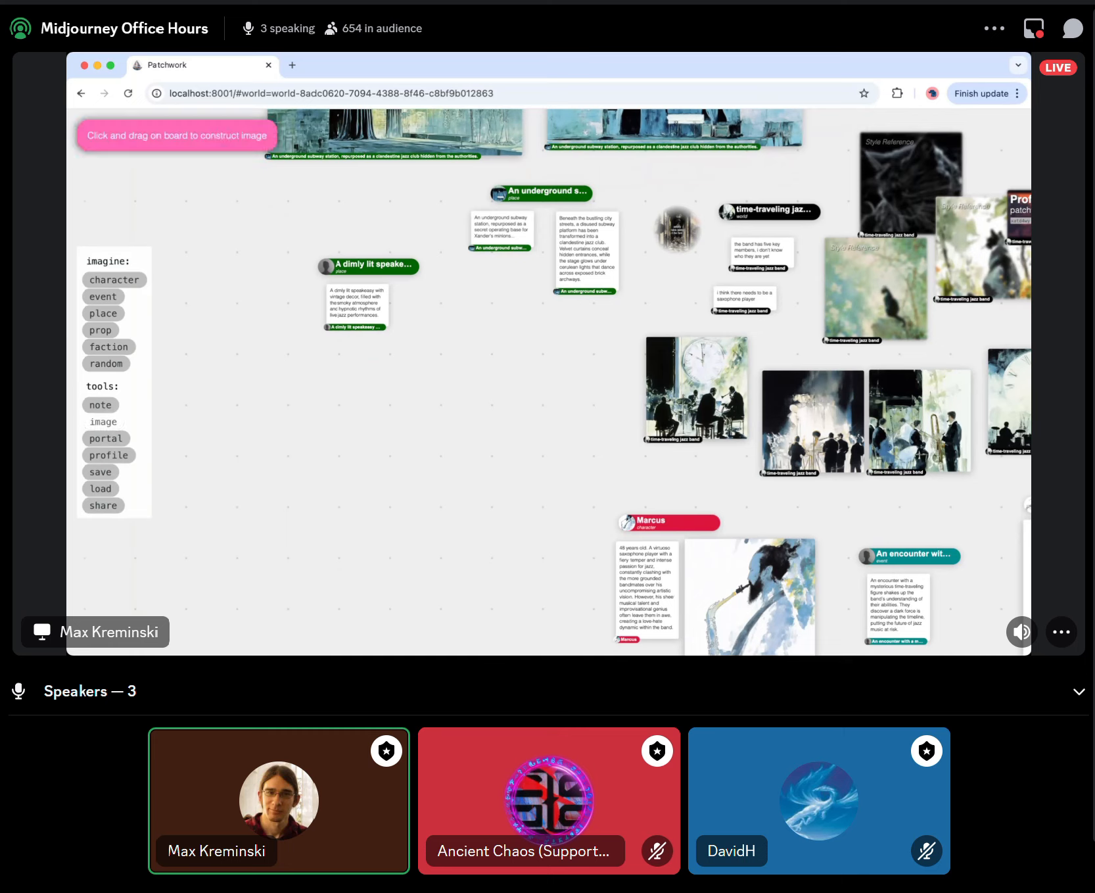
Create an image frame left of the Marcus card with the prompt "Marcus stumbles into the dimly lit subway station club. What's going on here?".
{"action": "left_click_drag", "start_coordinate": [489, 590], "coordinate": [500, 599]}
{"action": "type", "text": "Mar"}
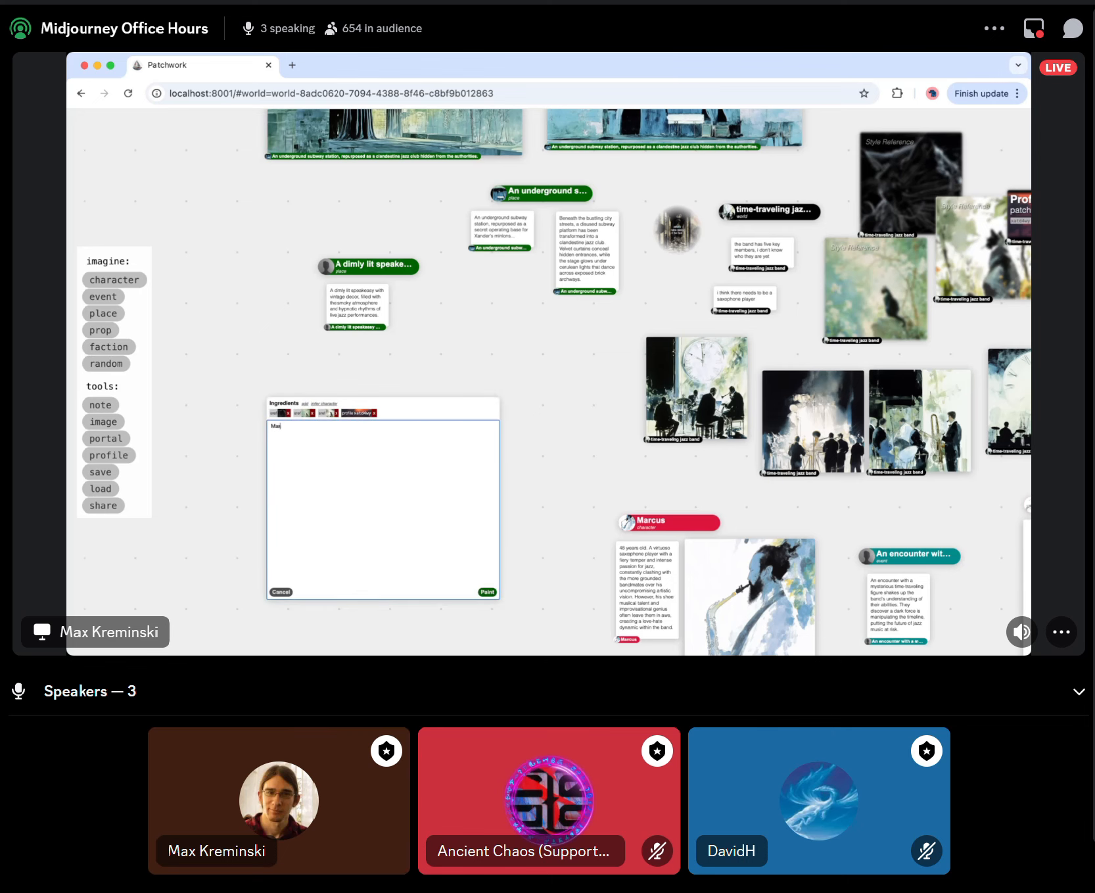
{"action": "type", "text": "cus encoules into the diml"}
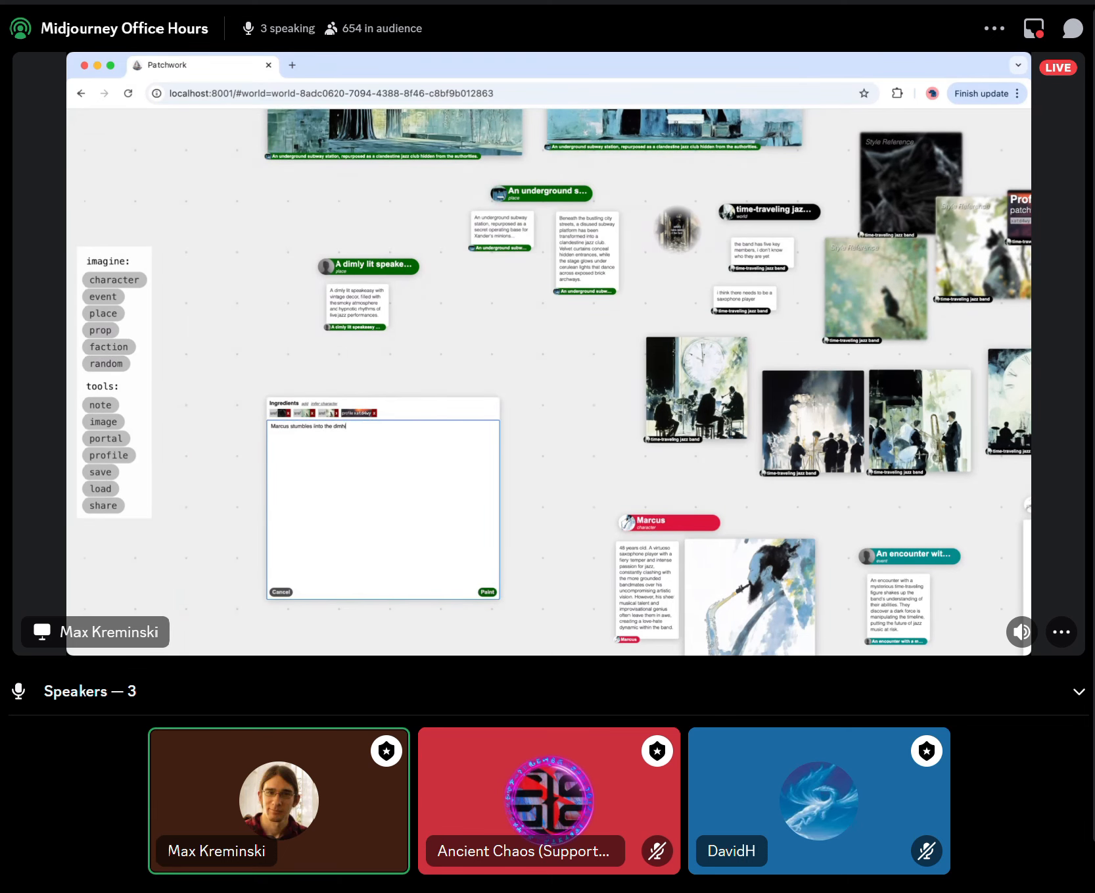
{"action": "type", "text": "y lit subway sishee club"}
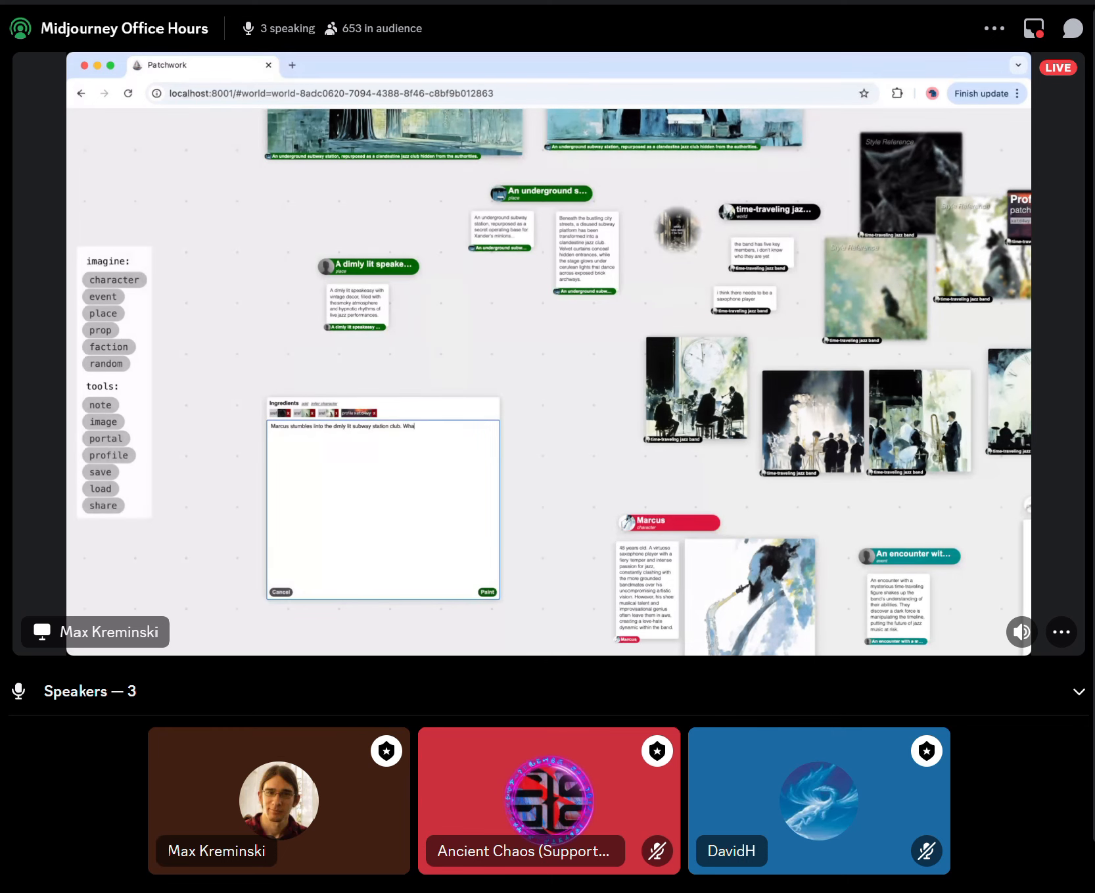
{"action": "type", "text": " What's ging"}
{"action": "key", "text": "BackSpace"}
{"action": "key", "text": "BackSpace"}
{"action": "key", "text": "BackSpace"}
{"action": "key", "text": "BackSpace"}
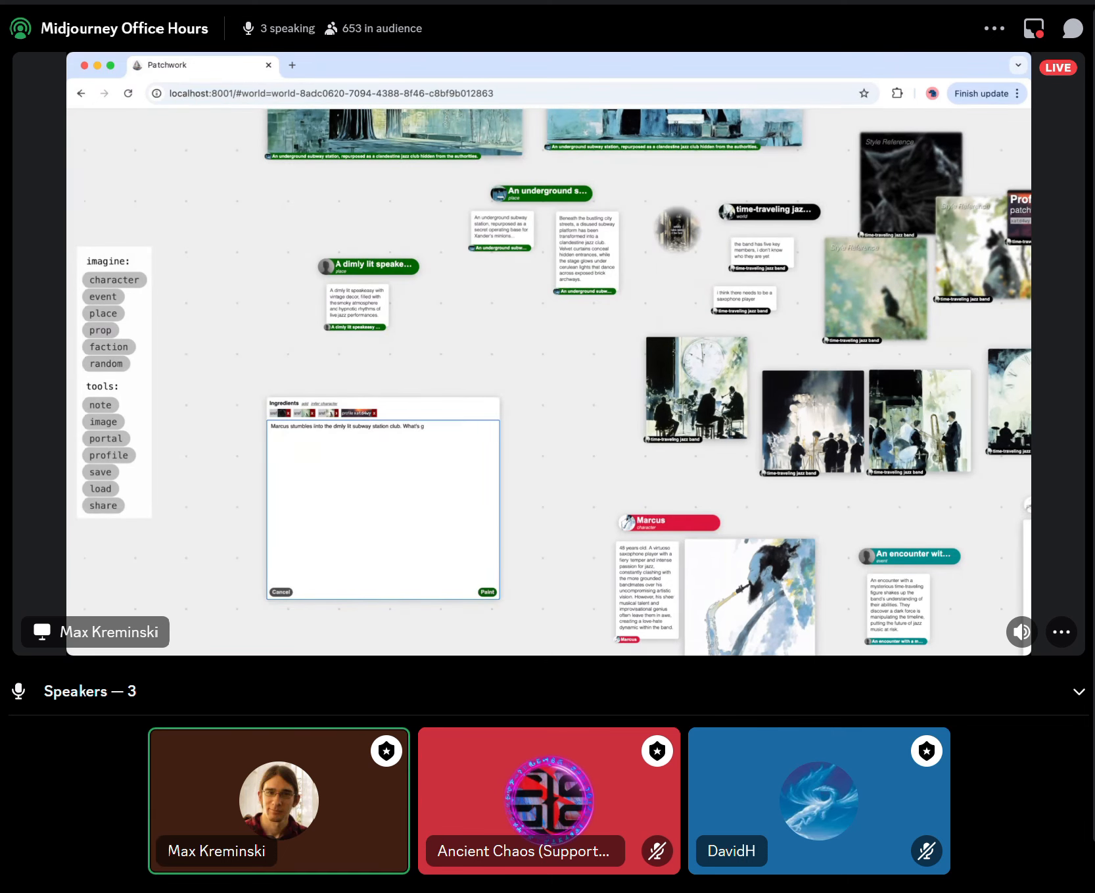
{"action": "type", "text": "oinng on here?"}
Add the left subway station image and the inferred character Marcus as ingredients, and paint the scene.
{"action": "left_click", "coordinate": [305, 403]}
{"action": "scroll", "coordinate": [549, 381], "scroll_direction": "up", "scroll_amount": 2}
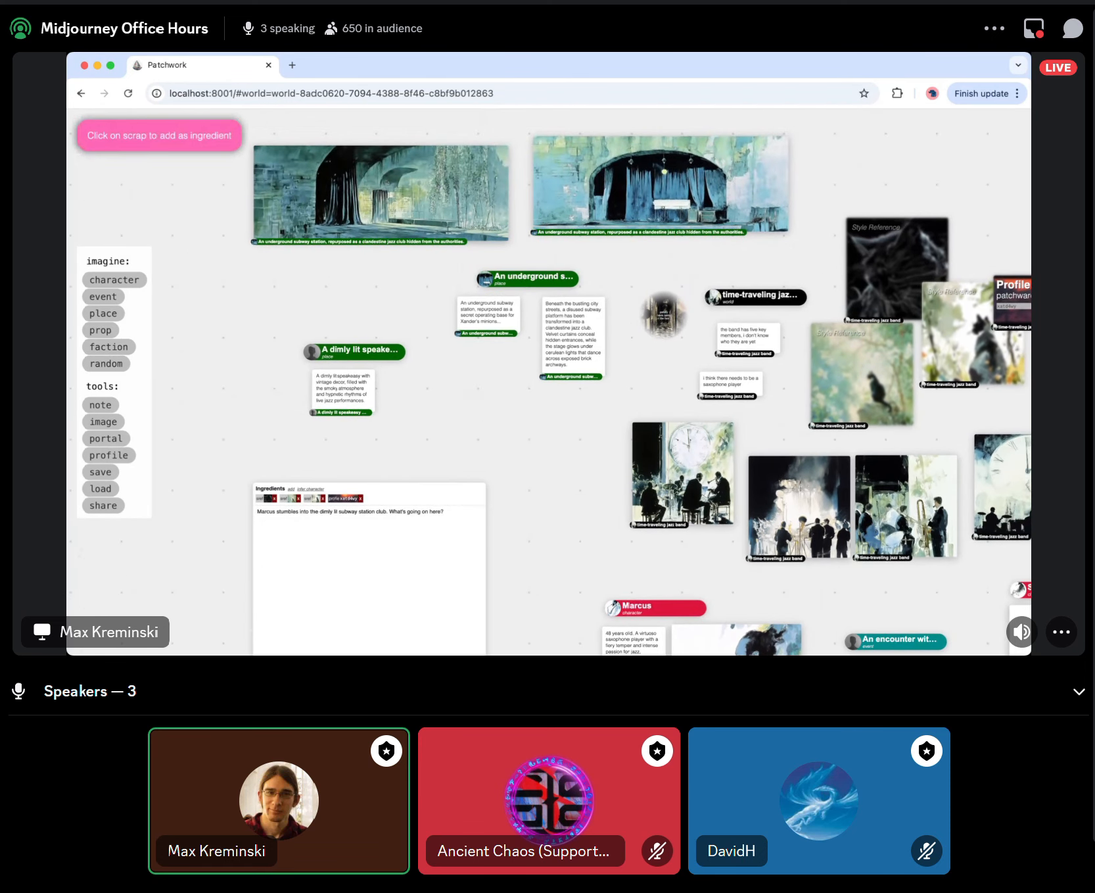
{"action": "left_click", "coordinate": [388, 194]}
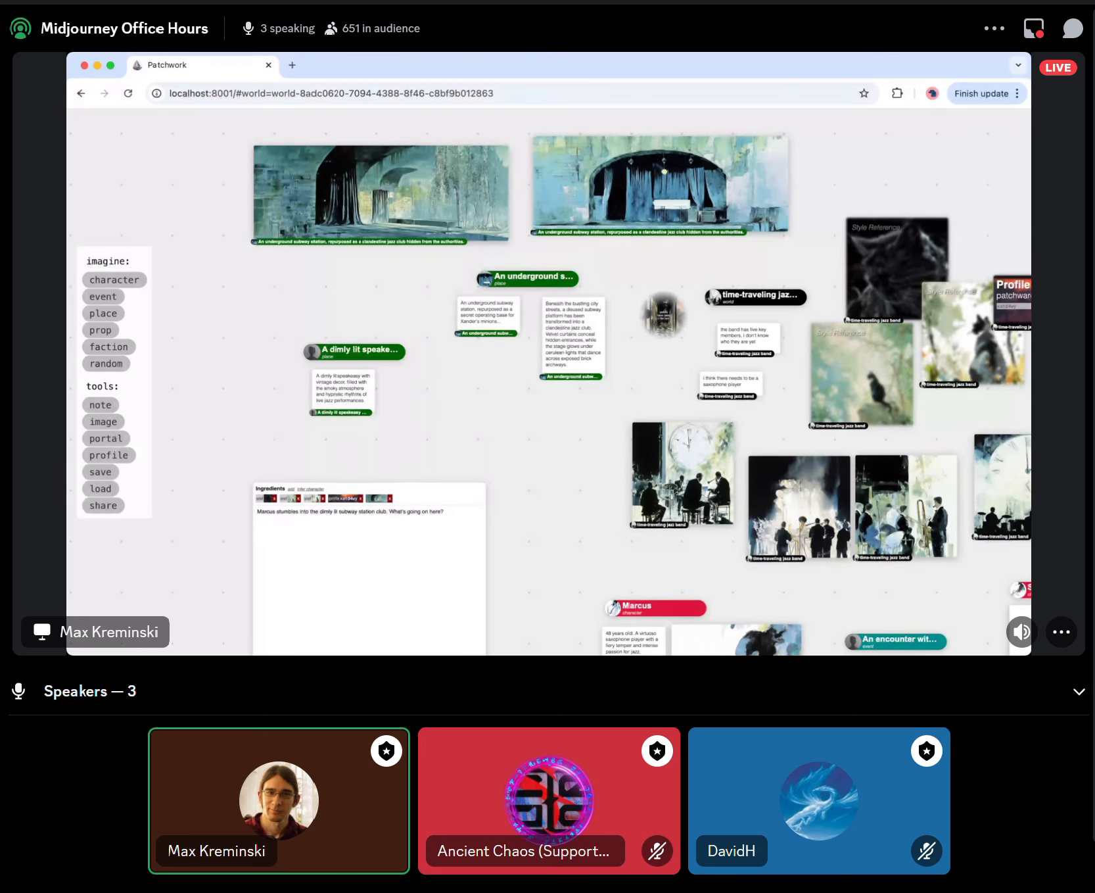
{"action": "scroll", "coordinate": [549, 381], "scroll_direction": "down", "scroll_amount": 2}
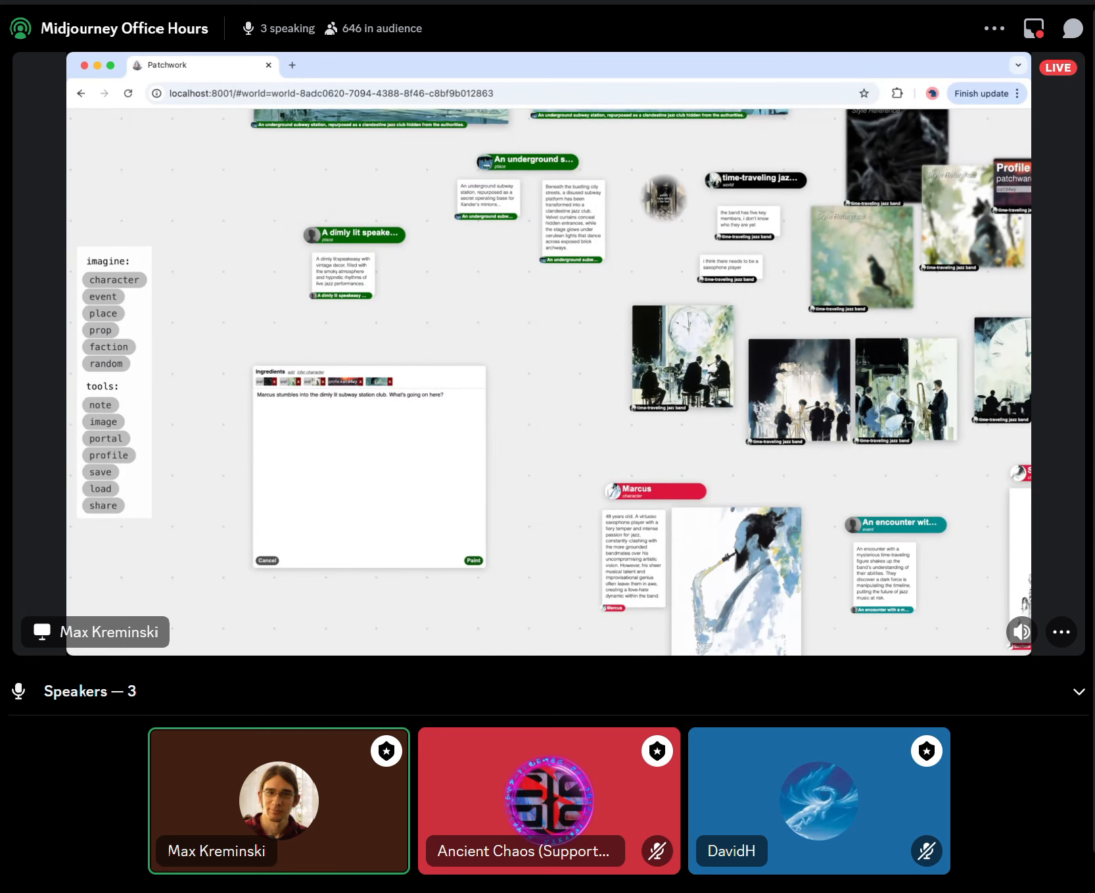
{"action": "left_click", "coordinate": [310, 372]}
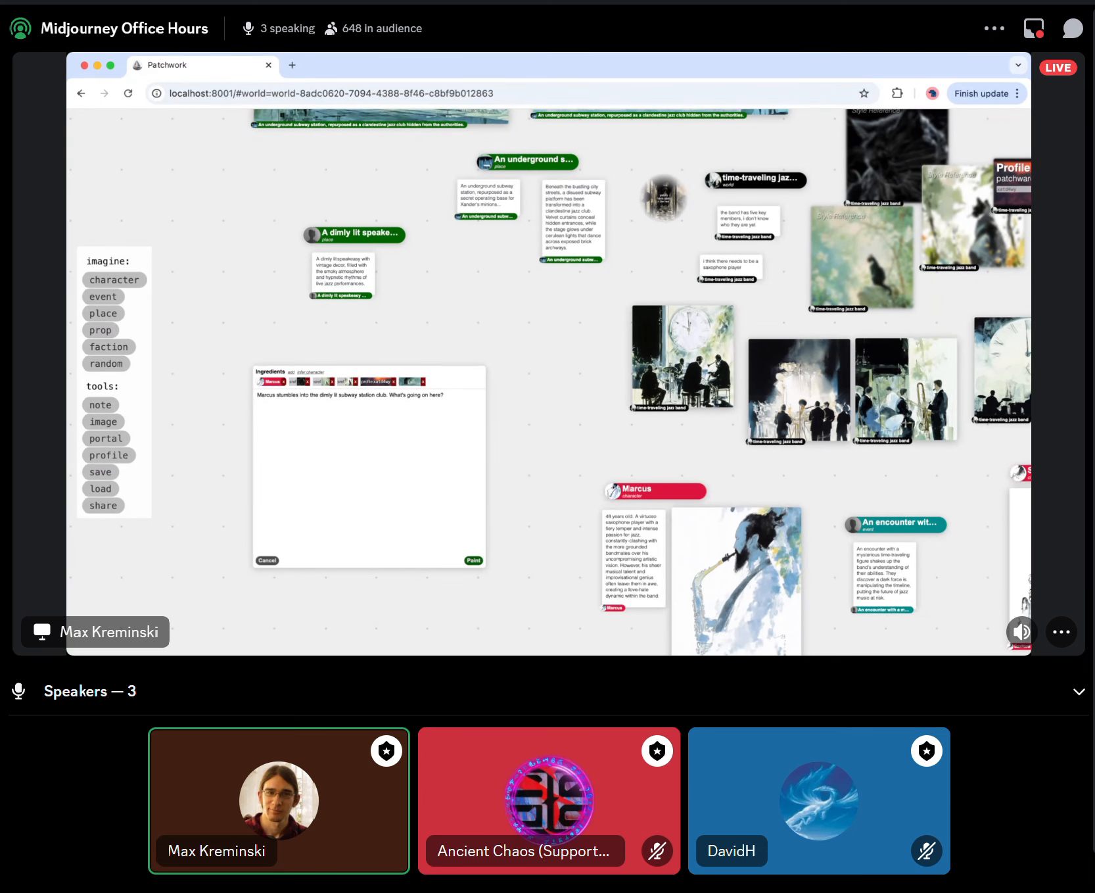
{"action": "left_click", "coordinate": [474, 561]}
{"action": "left_click_drag", "start_coordinate": [529, 568], "coordinate": [565, 529]}
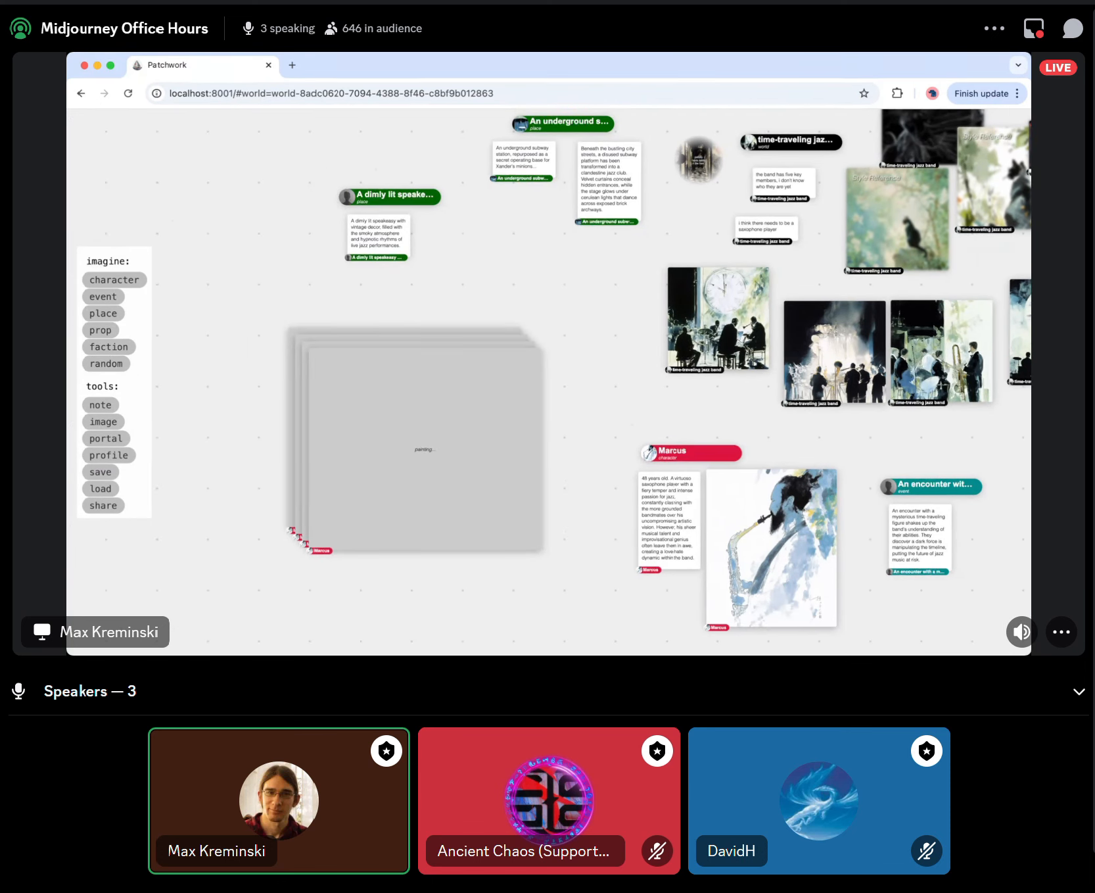
{"action": "scroll", "coordinate": [559, 422], "scroll_direction": "down", "scroll_amount": 5}
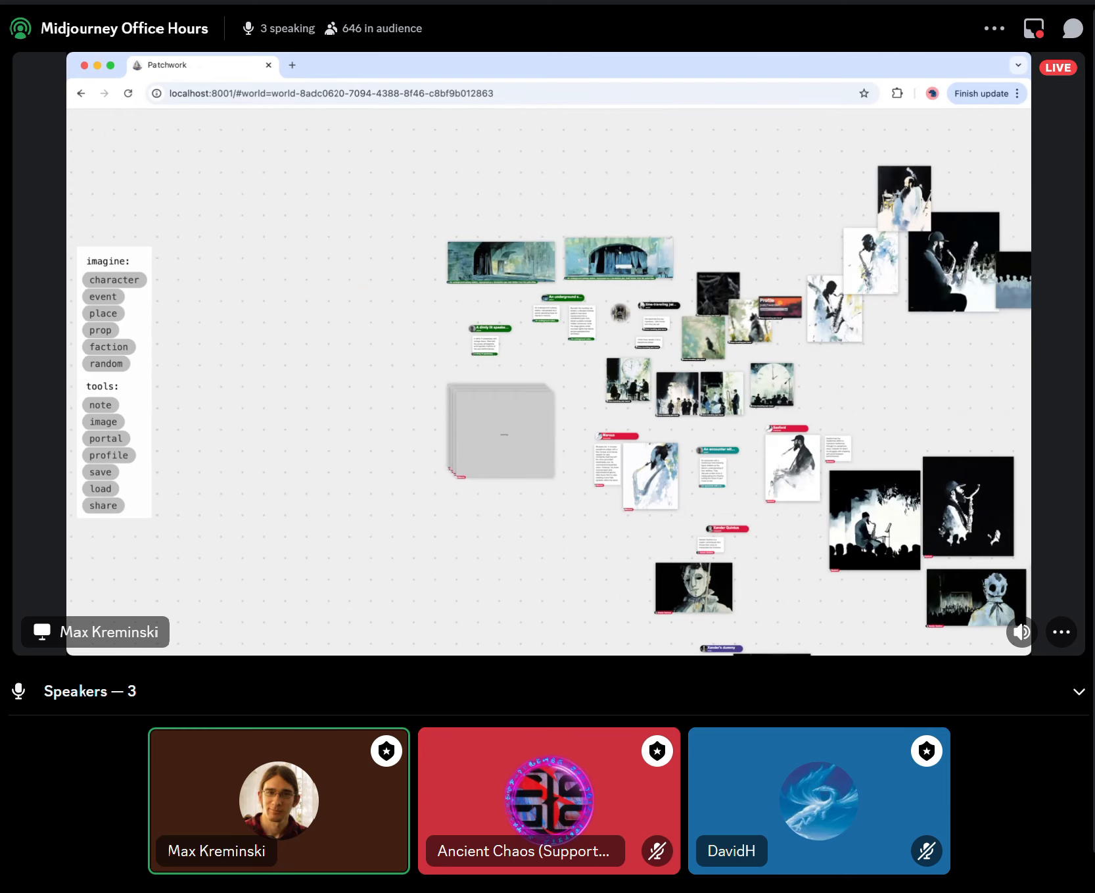
{"action": "scroll", "coordinate": [551, 387], "scroll_direction": "up", "scroll_amount": 8}
{"action": "left_click_drag", "start_coordinate": [551, 387], "coordinate": [551, 347]}
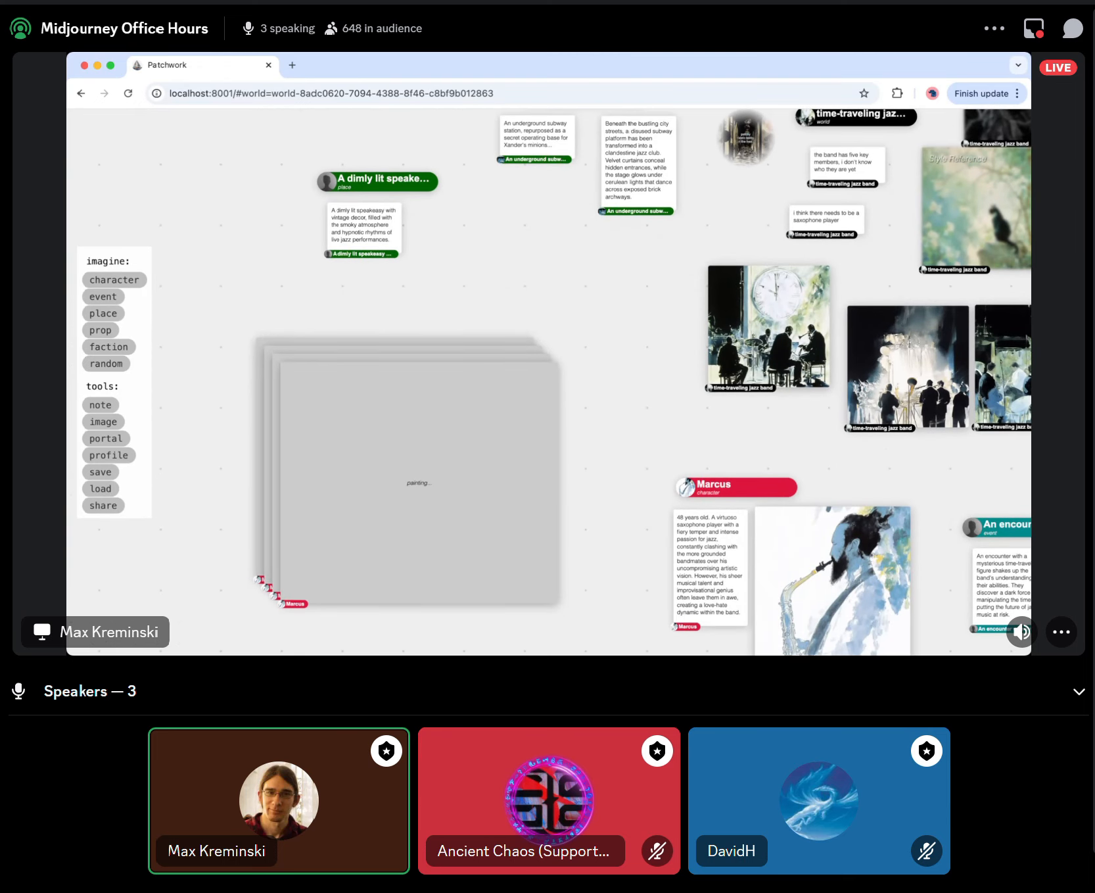
{"action": "scroll", "coordinate": [570, 359], "scroll_direction": "down", "scroll_amount": 8}
{"action": "left_click_drag", "start_coordinate": [570, 359], "coordinate": [490, 358]}
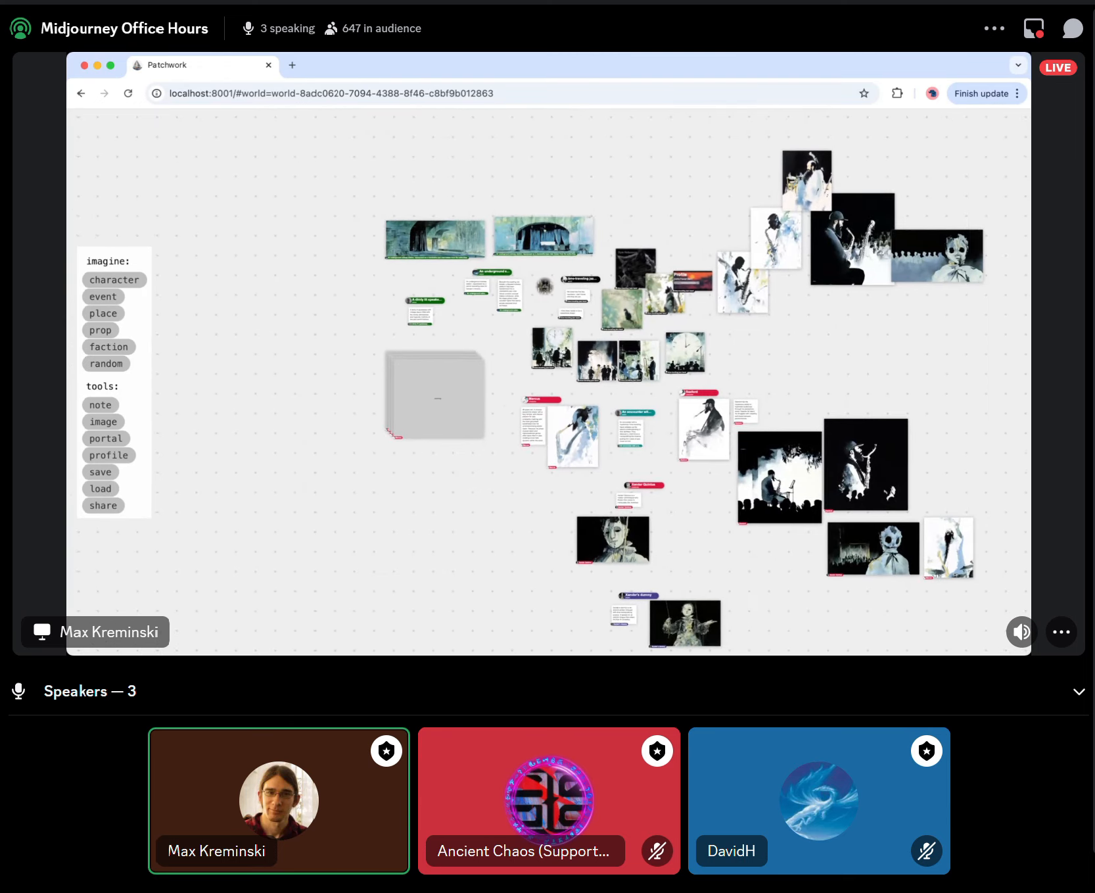
{"action": "left_click_drag", "start_coordinate": [559, 382], "coordinate": [490, 342]}
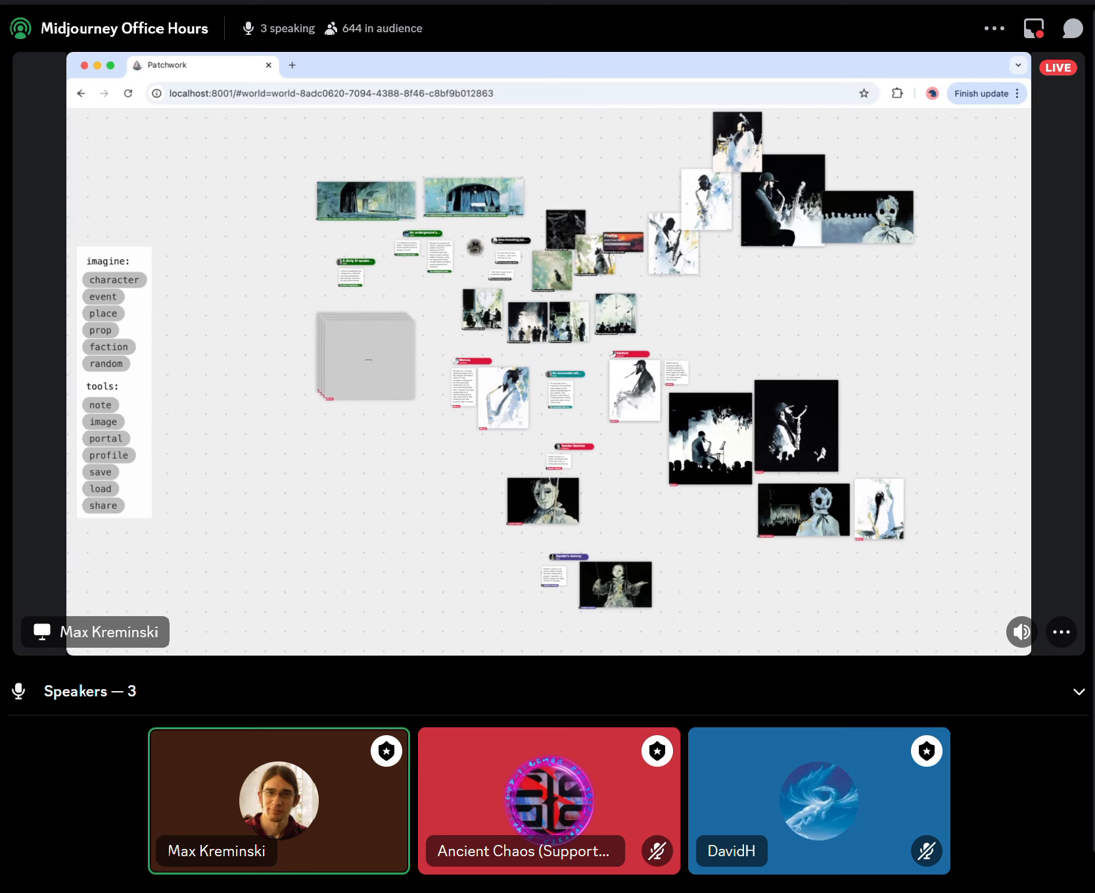
{"action": "scroll", "coordinate": [551, 372], "scroll_direction": "up", "scroll_amount": 1}
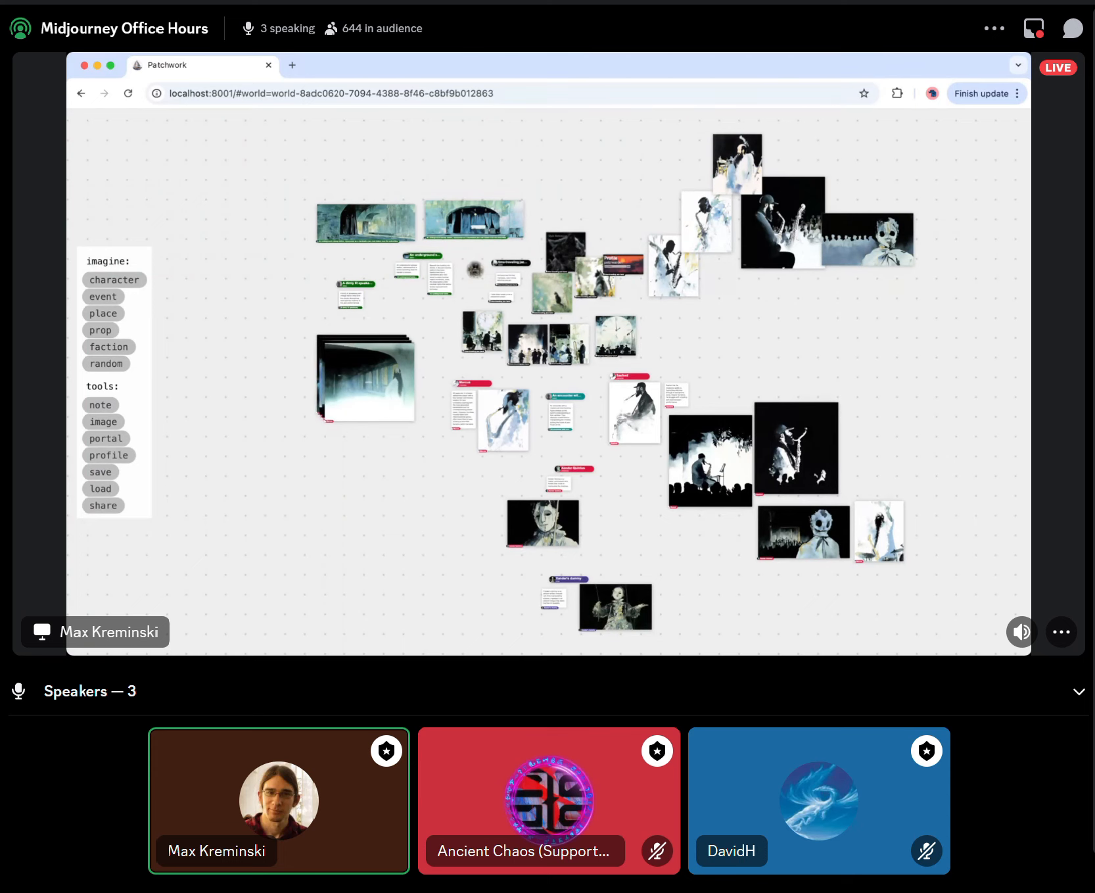
Spread out the stack of four painted Marcus scene images so that each one can be compared.
{"action": "scroll", "coordinate": [369, 373], "scroll_direction": "up", "scroll_amount": 5}
{"action": "left_click_drag", "start_coordinate": [368, 386], "coordinate": [176, 379]}
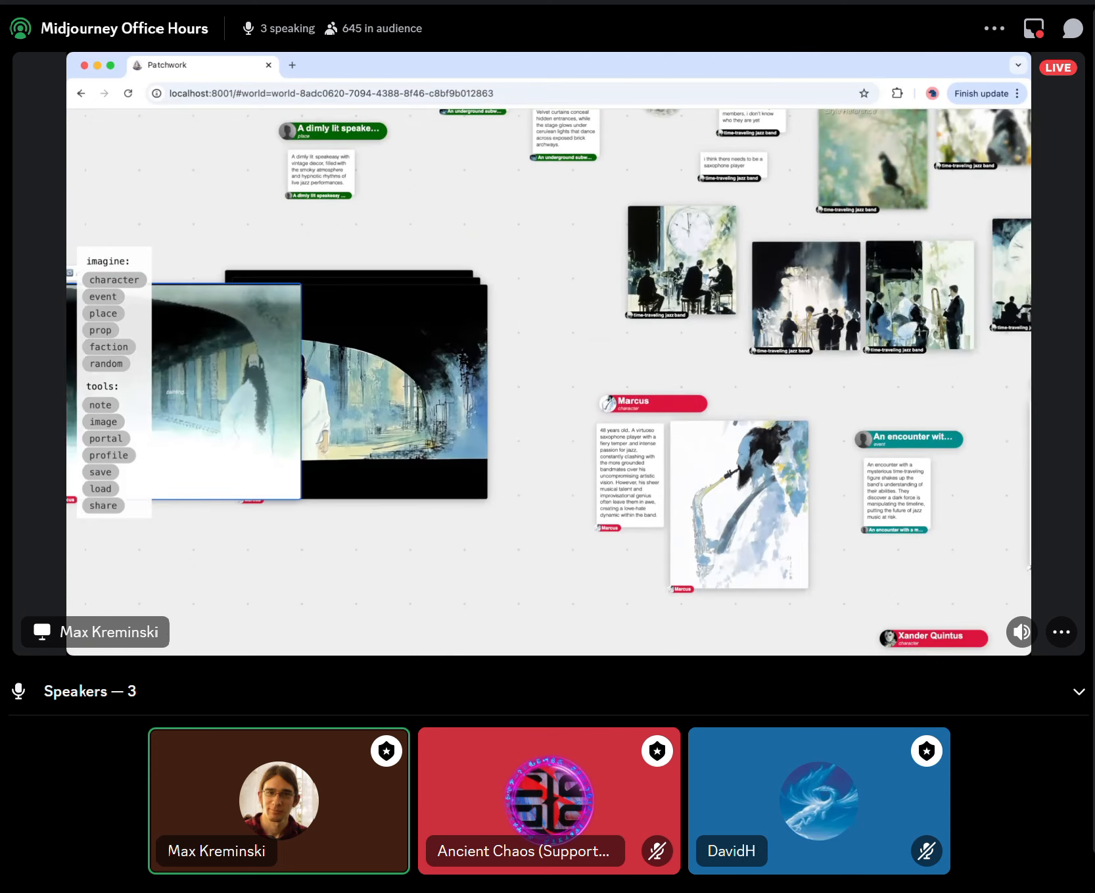
{"action": "left_click_drag", "start_coordinate": [369, 387], "coordinate": [387, 387]}
{"action": "left_click_drag", "start_coordinate": [210, 388], "coordinate": [124, 388]}
{"action": "mouse_move", "coordinate": [378, 388]}
{"action": "left_mouse_down"}
{"action": "mouse_move", "coordinate": [297, 498]}
{"action": "mouse_move", "coordinate": [170, 548]}
{"action": "mouse_move", "coordinate": [355, 544]}
{"action": "left_mouse_up"}
{"action": "scroll", "coordinate": [354, 543], "scroll_direction": "down", "scroll_amount": 1}
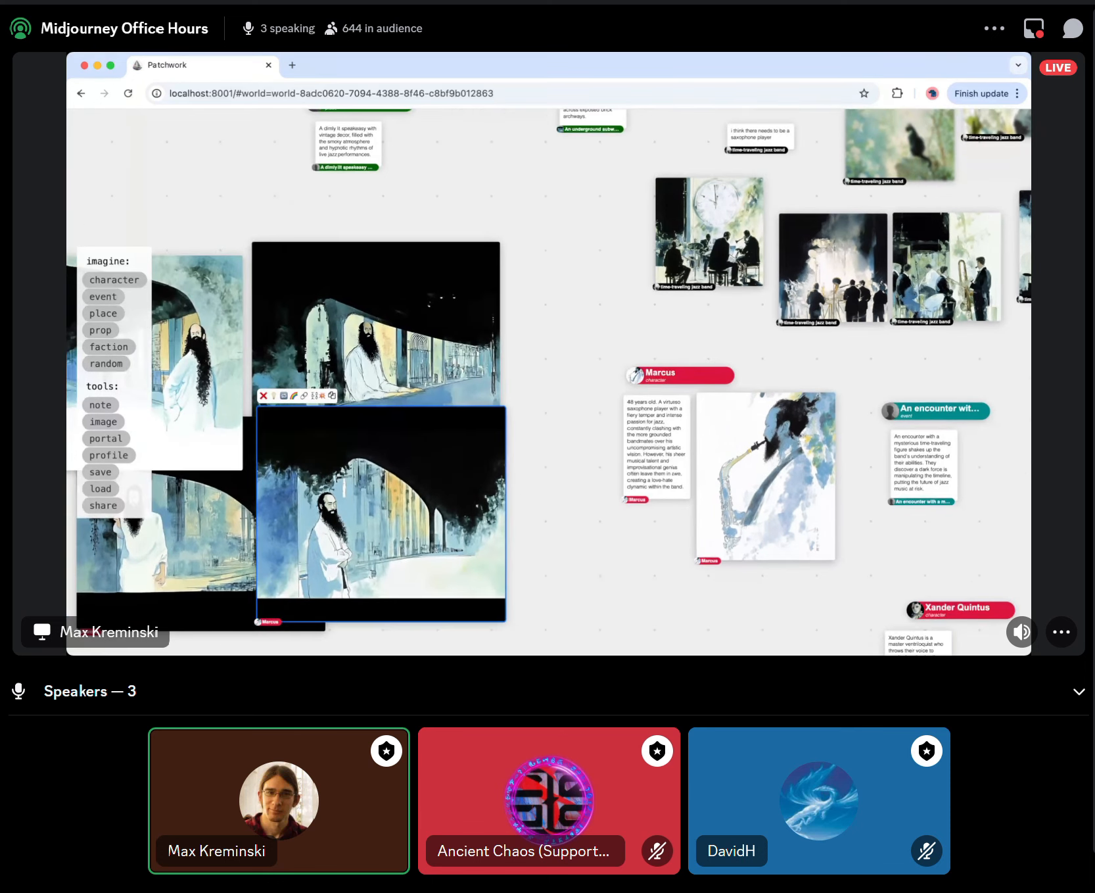
Delete the painted image that shows Marcus sitting under the arch.
{"action": "left_click_drag", "start_coordinate": [376, 329], "coordinate": [380, 317]}
{"action": "scroll", "coordinate": [549, 381], "scroll_direction": "left", "scroll_amount": 3}
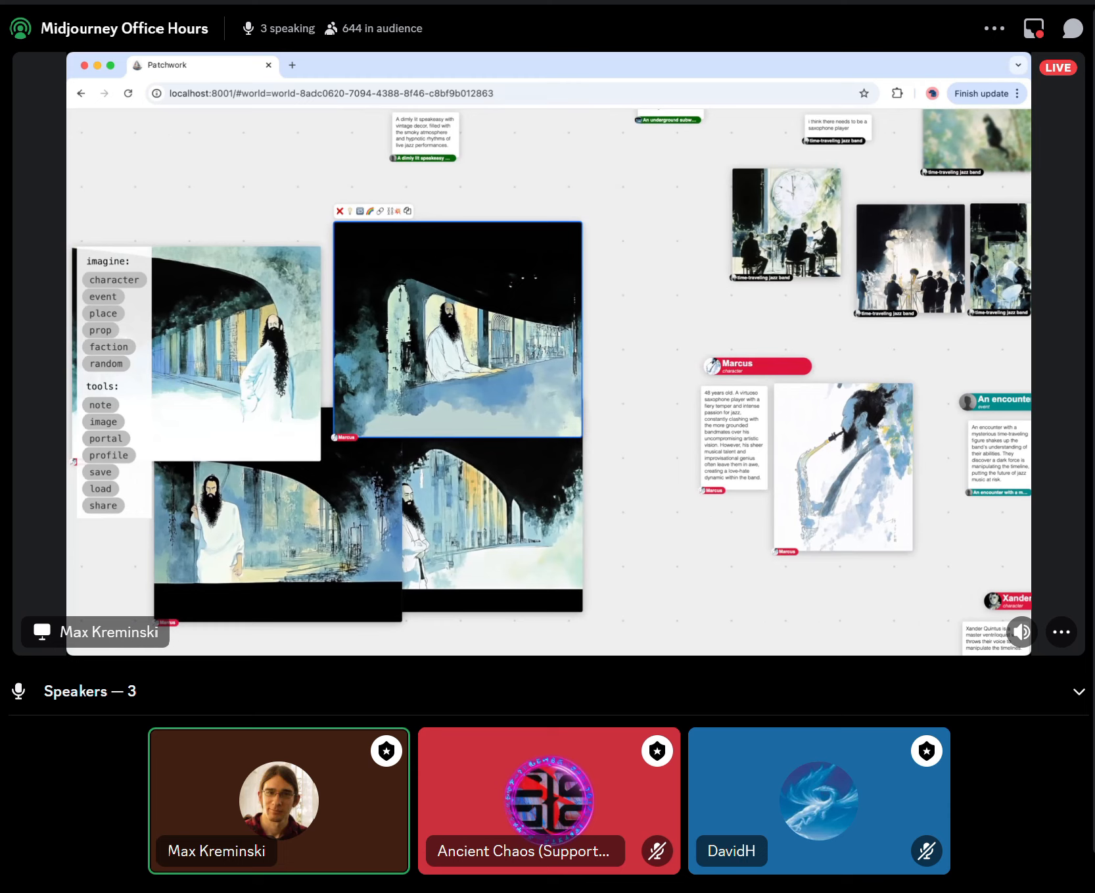
{"action": "key", "text": "Delete"}
Rearrange the remaining Marcus scene images, placing the one with him in the doorway to the right of the one with him under the light arch.
{"action": "left_click_drag", "start_coordinate": [236, 355], "coordinate": [397, 300]}
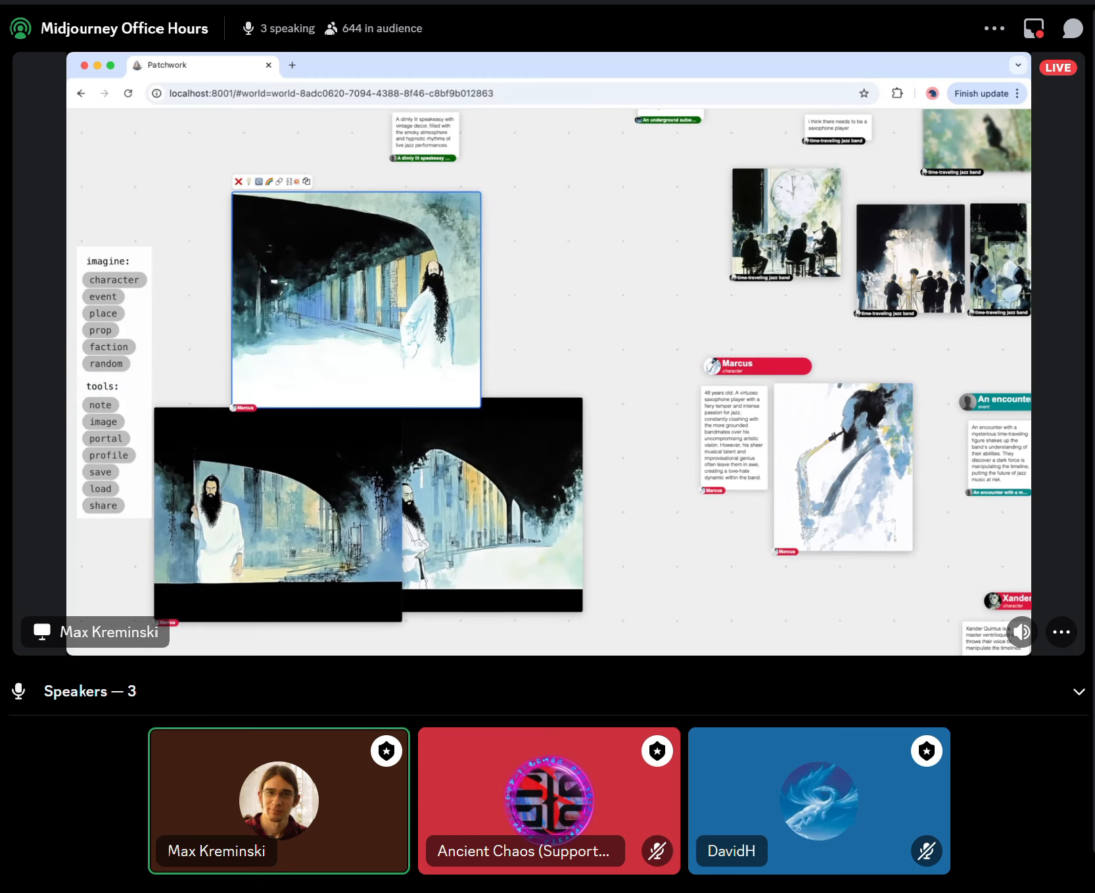
{"action": "left_click", "coordinate": [278, 513]}
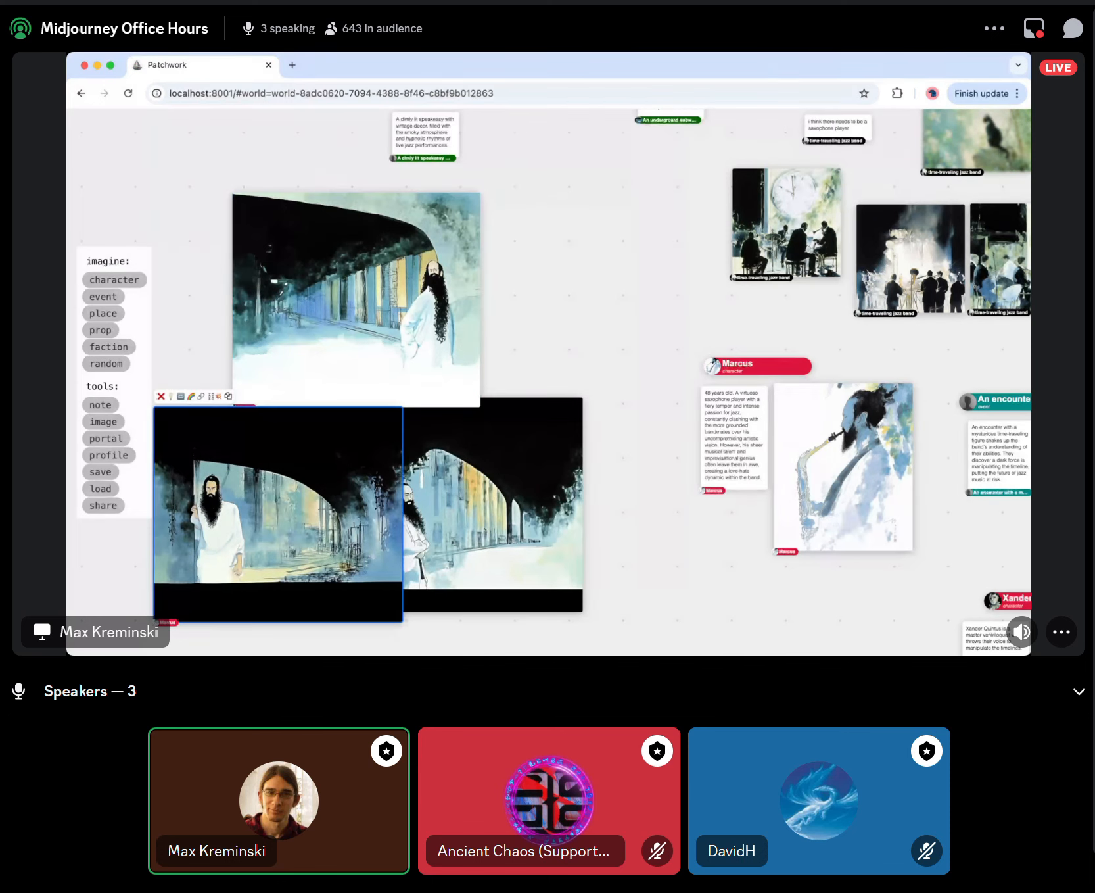
{"action": "left_click_drag", "start_coordinate": [283, 535], "coordinate": [540, 364]}
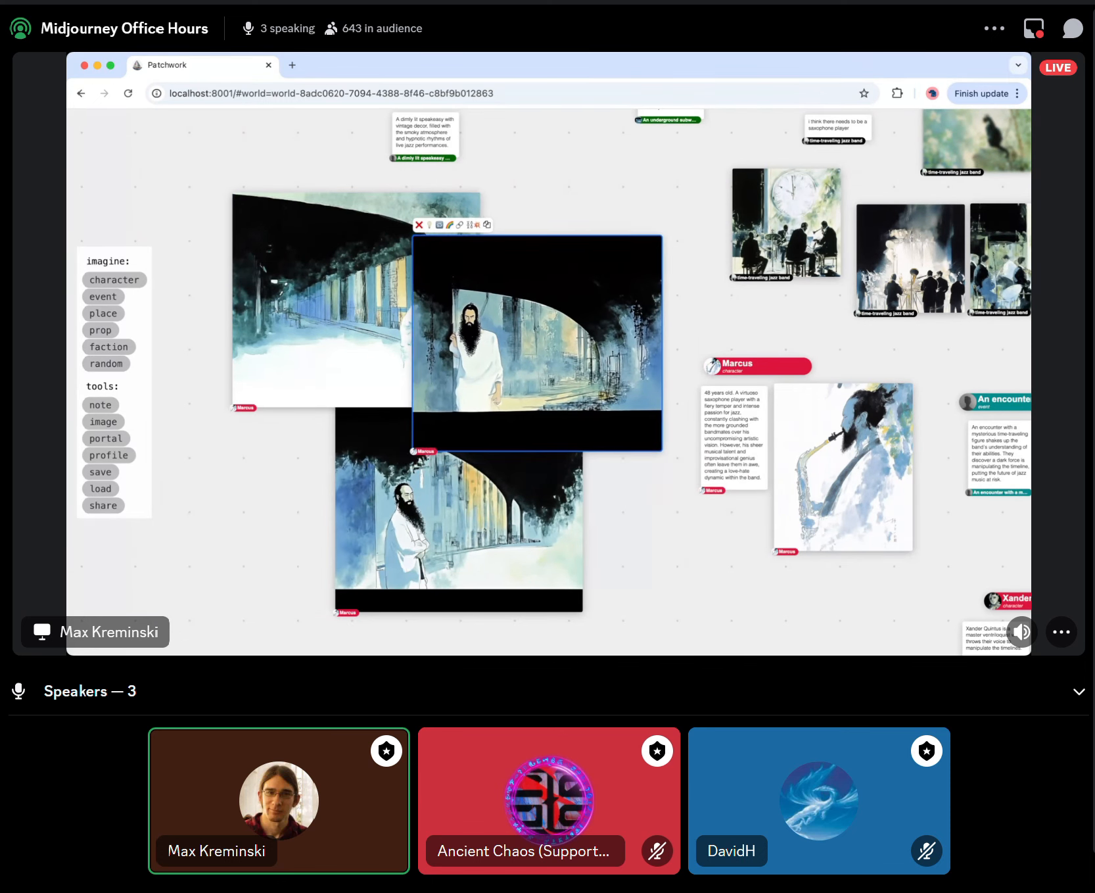
{"action": "left_click_drag", "start_coordinate": [329, 296], "coordinate": [269, 295]}
{"action": "left_click", "coordinate": [537, 341]}
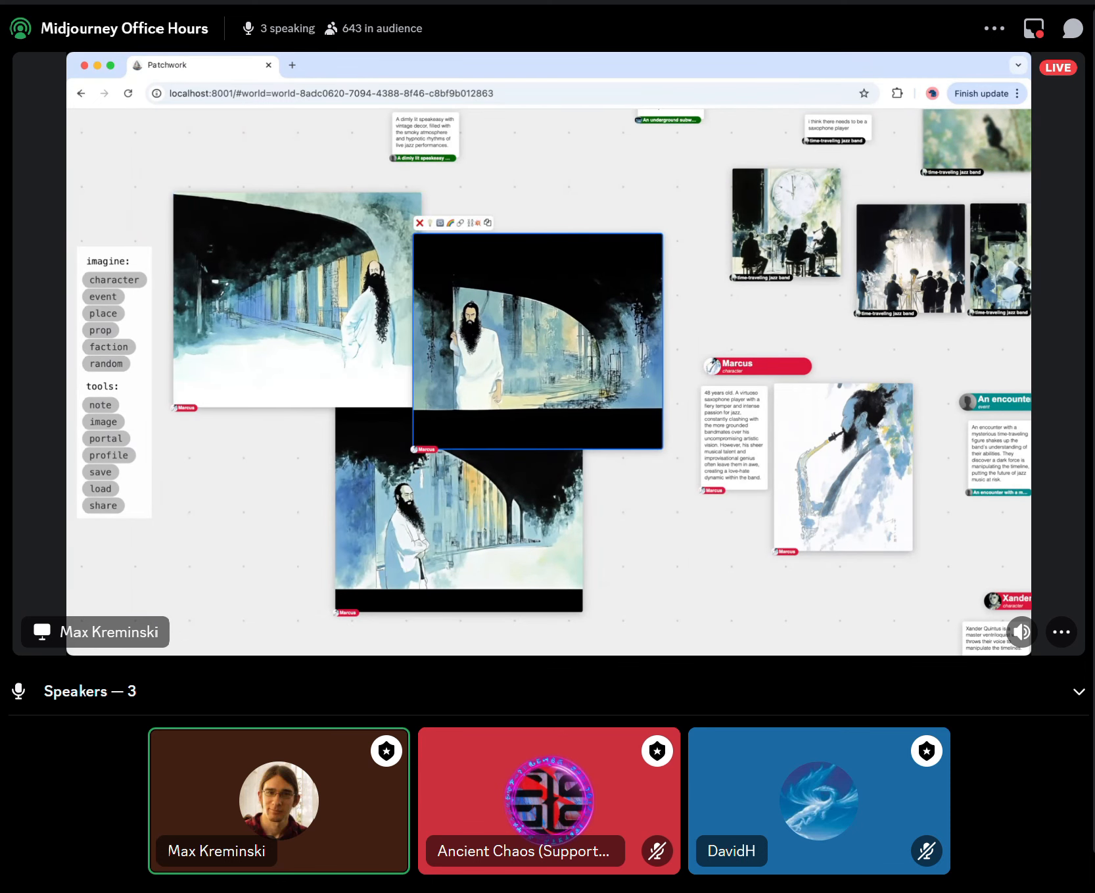
Delete the two Marcus scene images other than the one showing him in the doorway.
{"action": "left_click", "coordinate": [297, 299]}
{"action": "key", "text": "Delete"}
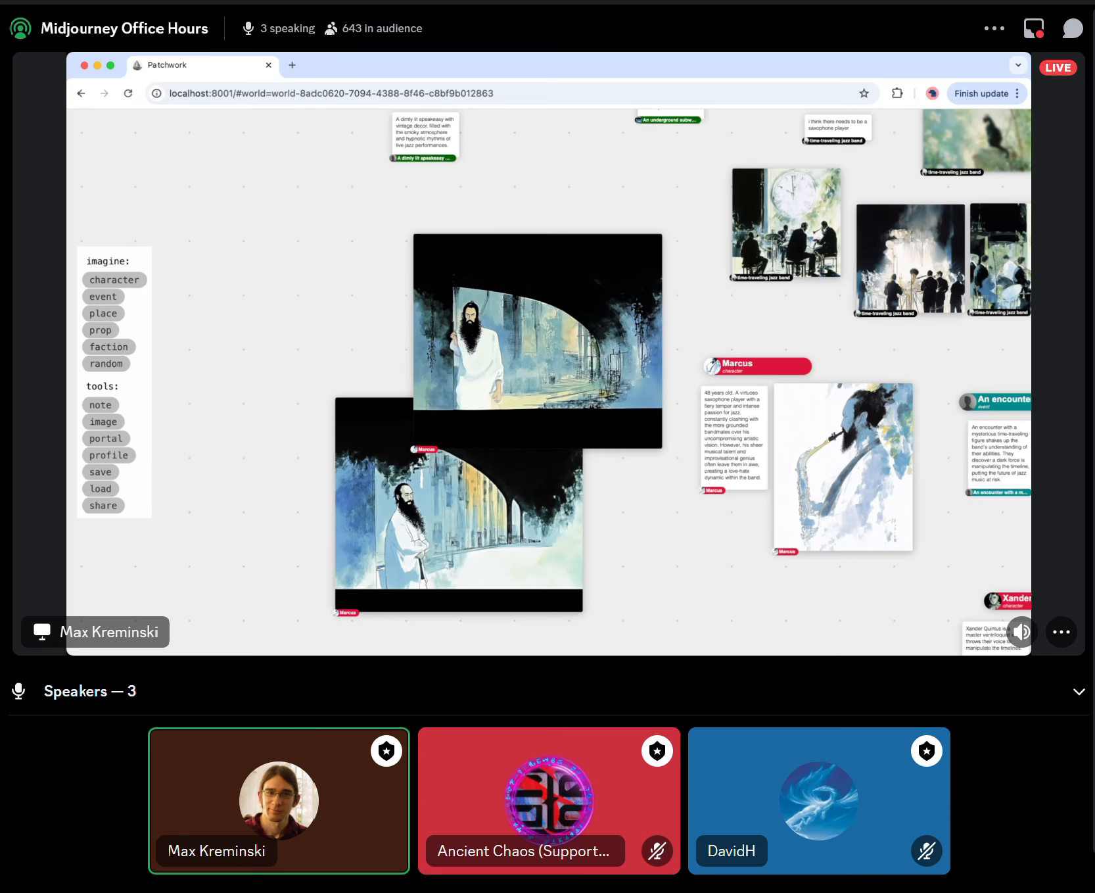
{"action": "left_click_drag", "start_coordinate": [459, 504], "coordinate": [340, 438]}
{"action": "key", "text": "Delete"}
Move the image of Marcus in the doorway to the left of the dimly lit speakeasy place card.
{"action": "left_click", "coordinate": [538, 341]}
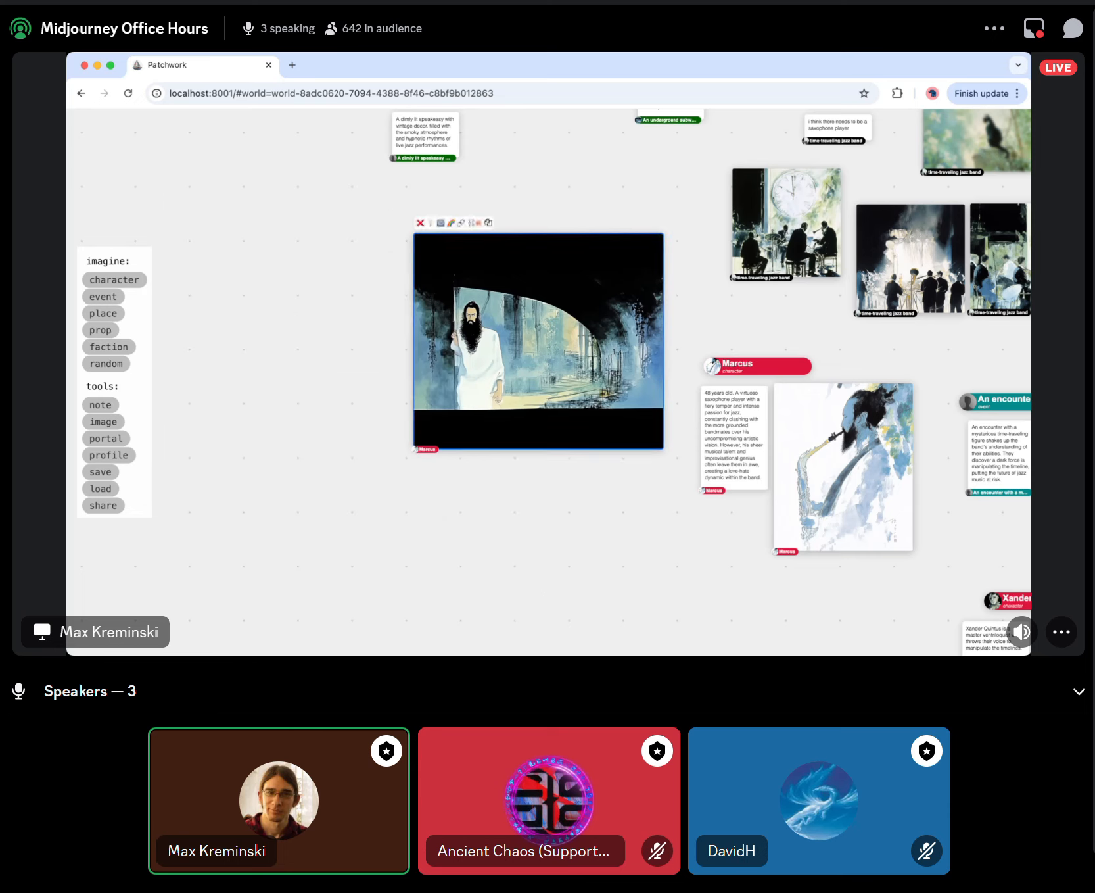
{"action": "left_click_drag", "start_coordinate": [538, 341], "coordinate": [344, 293]}
{"action": "scroll", "coordinate": [345, 294], "scroll_direction": "up", "scroll_amount": 2}
{"action": "left_click_drag", "start_coordinate": [328, 438], "coordinate": [349, 322]}
{"action": "scroll", "coordinate": [557, 401], "scroll_direction": "down", "scroll_amount": 5}
{"action": "scroll", "coordinate": [492, 416], "scroll_direction": "right", "scroll_amount": 1}
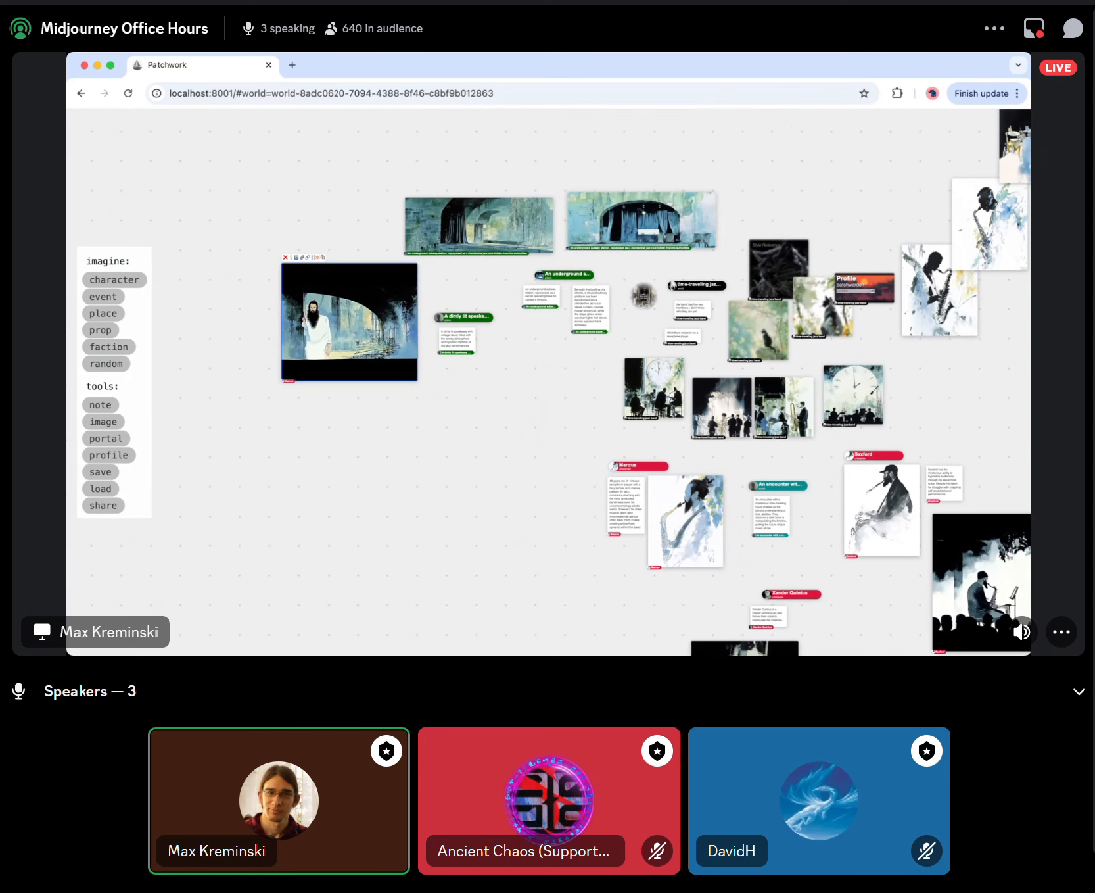
Move the underground subway station group up above the Marcus scene and the dimly lit speakeasy card with its note below it.
{"action": "scroll", "coordinate": [503, 362], "scroll_direction": "down", "scroll_amount": 3}
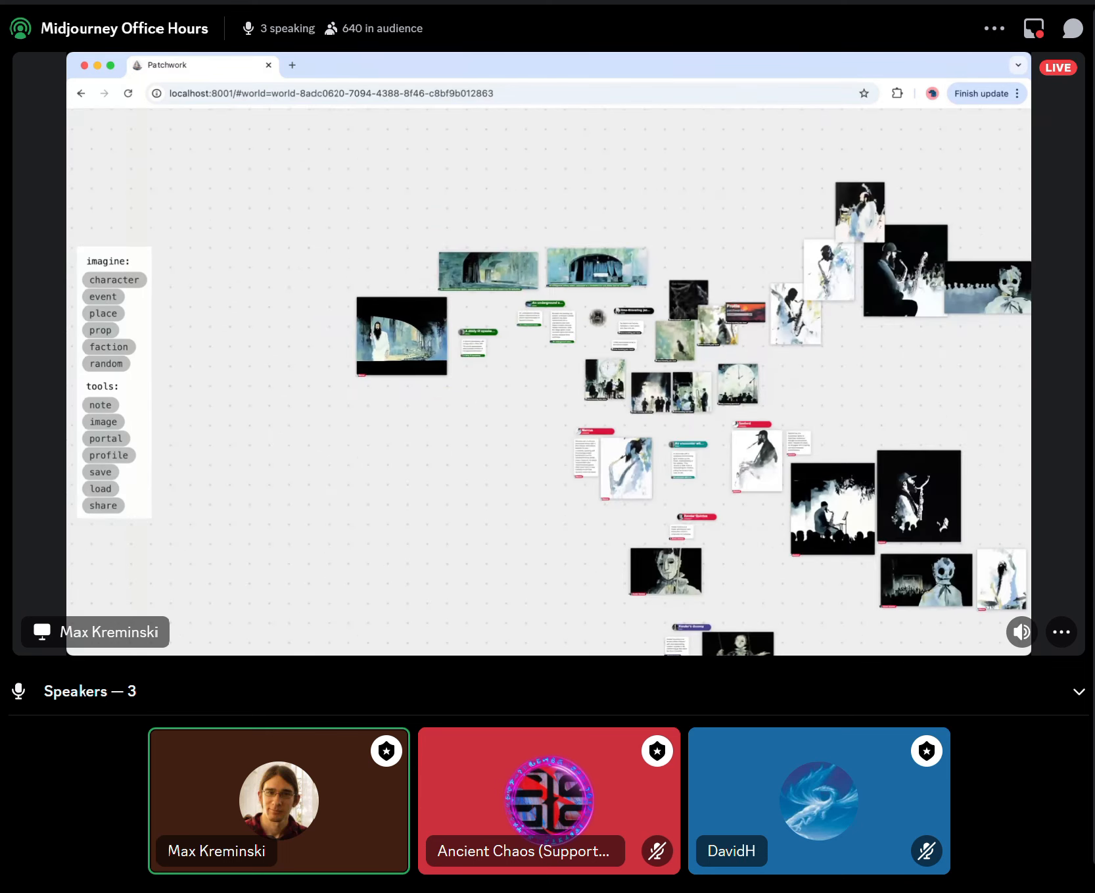
{"action": "scroll", "coordinate": [676, 340], "scroll_direction": "right", "scroll_amount": 1}
{"action": "scroll", "coordinate": [366, 323], "scroll_direction": "up", "scroll_amount": 3}
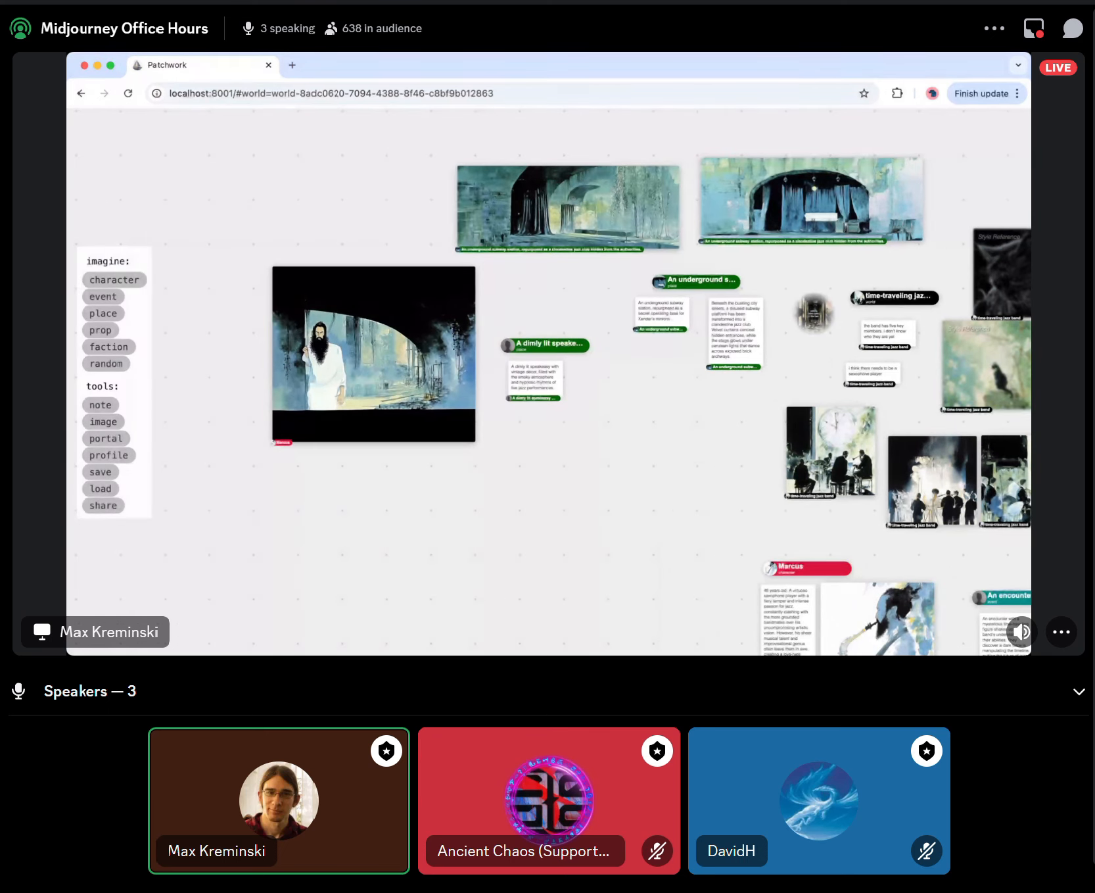
{"action": "left_click_drag", "start_coordinate": [697, 282], "coordinate": [586, 187]}
{"action": "scroll", "coordinate": [587, 187], "scroll_direction": "up", "scroll_amount": 2}
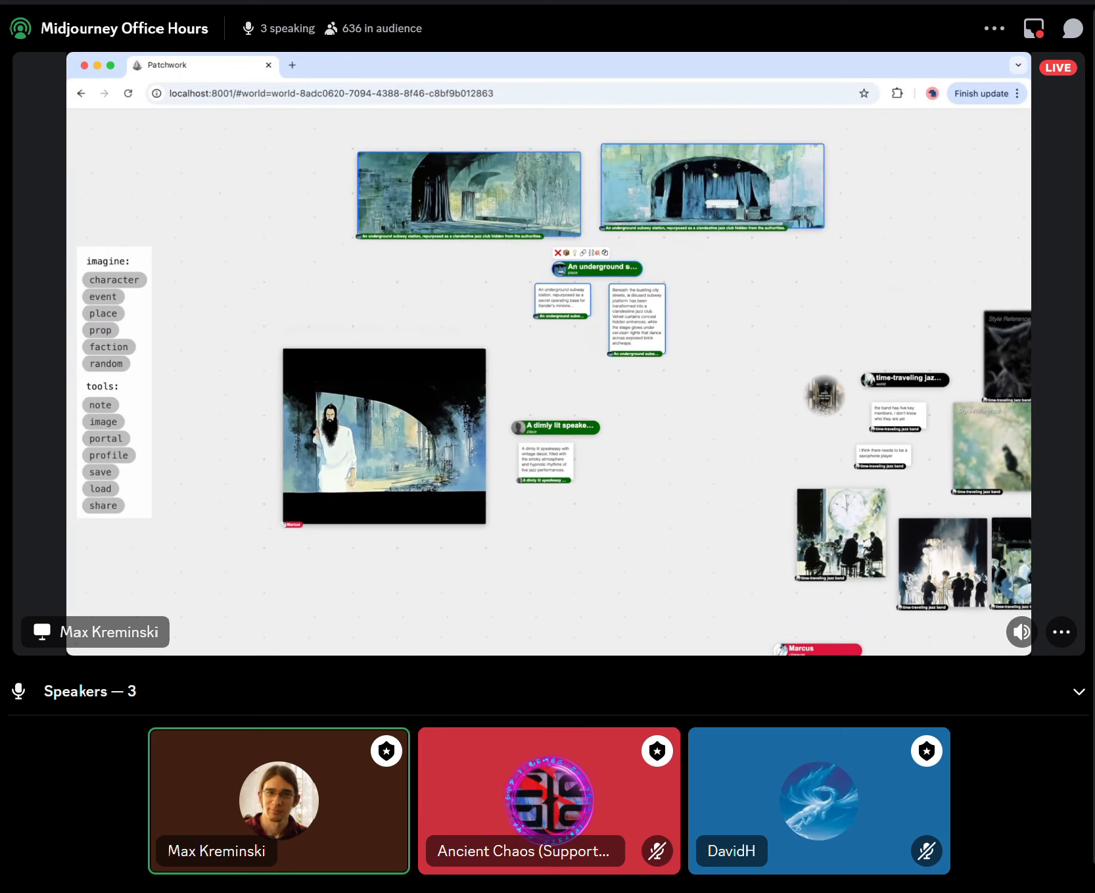
{"action": "left_click_drag", "start_coordinate": [561, 452], "coordinate": [516, 615]}
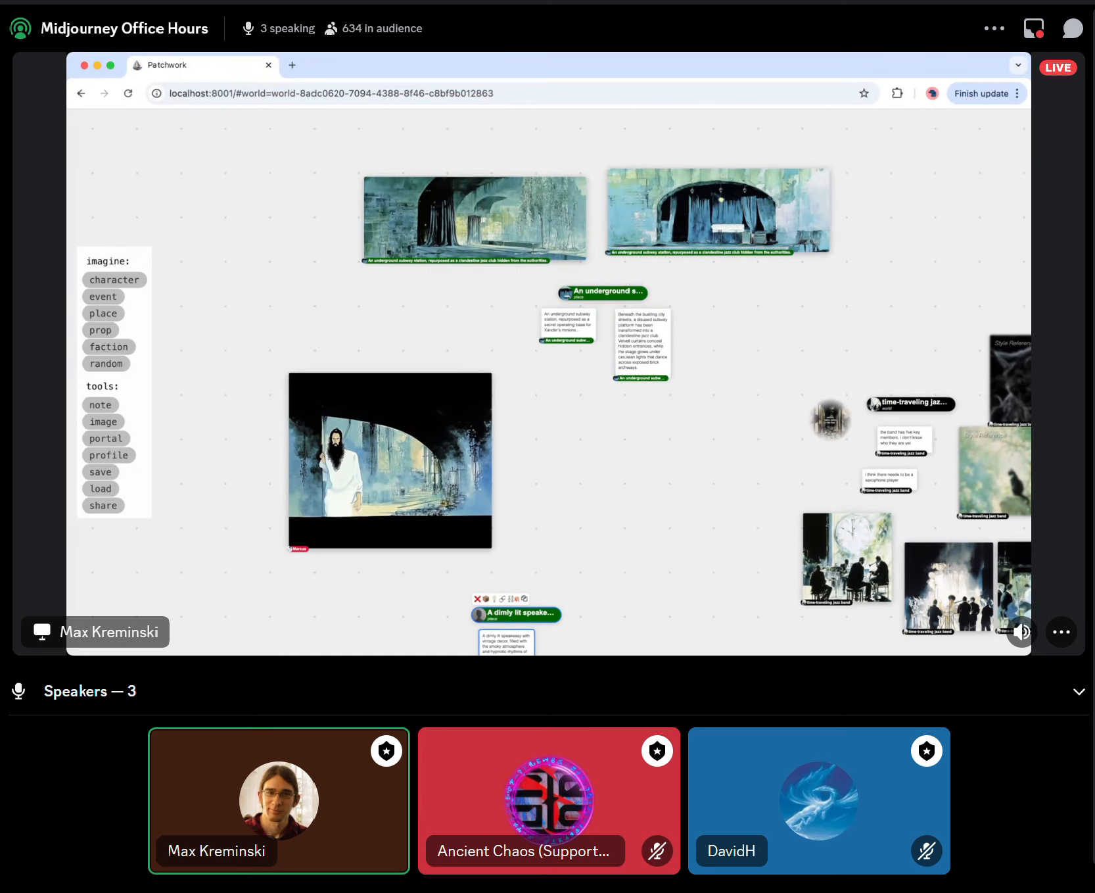
Move the Marcus doorway image up beside the underground subway station notes, just below the station's scene image.
{"action": "left_click_drag", "start_coordinate": [390, 460], "coordinate": [411, 388]}
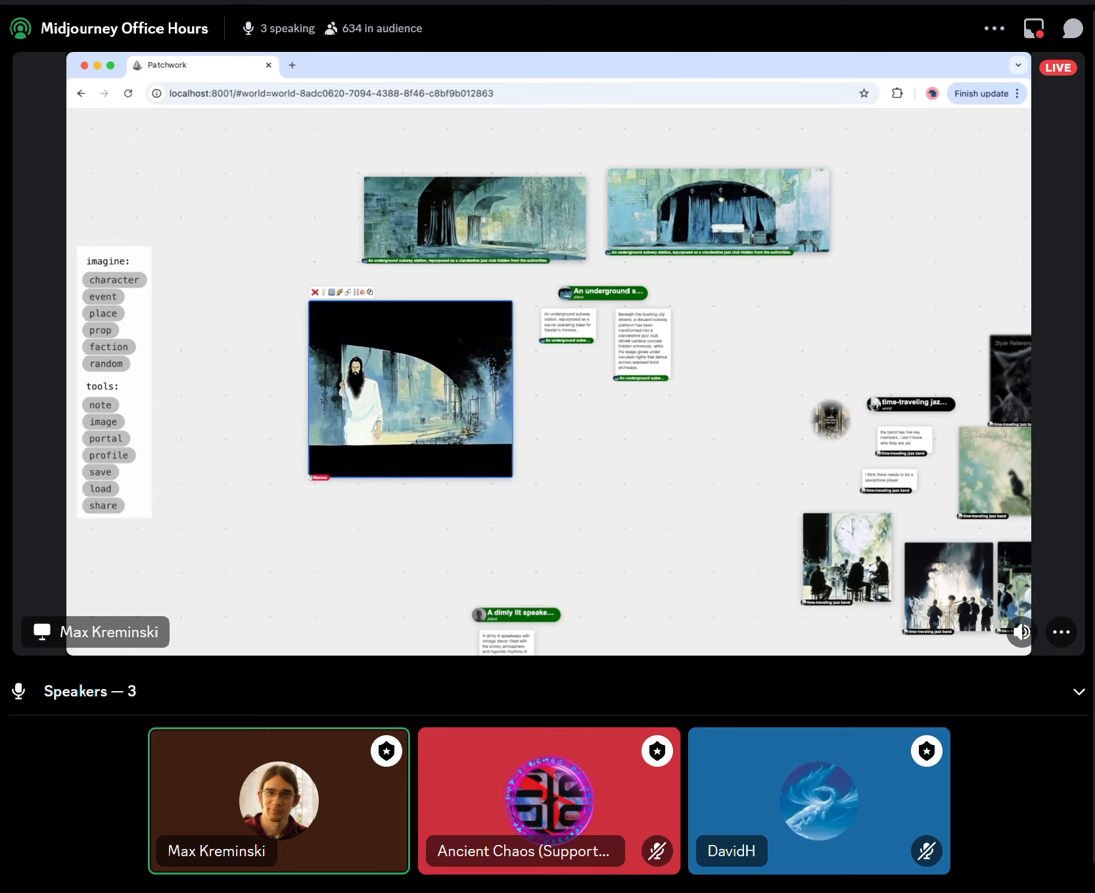
{"action": "scroll", "coordinate": [553, 307], "scroll_direction": "down", "scroll_amount": 5}
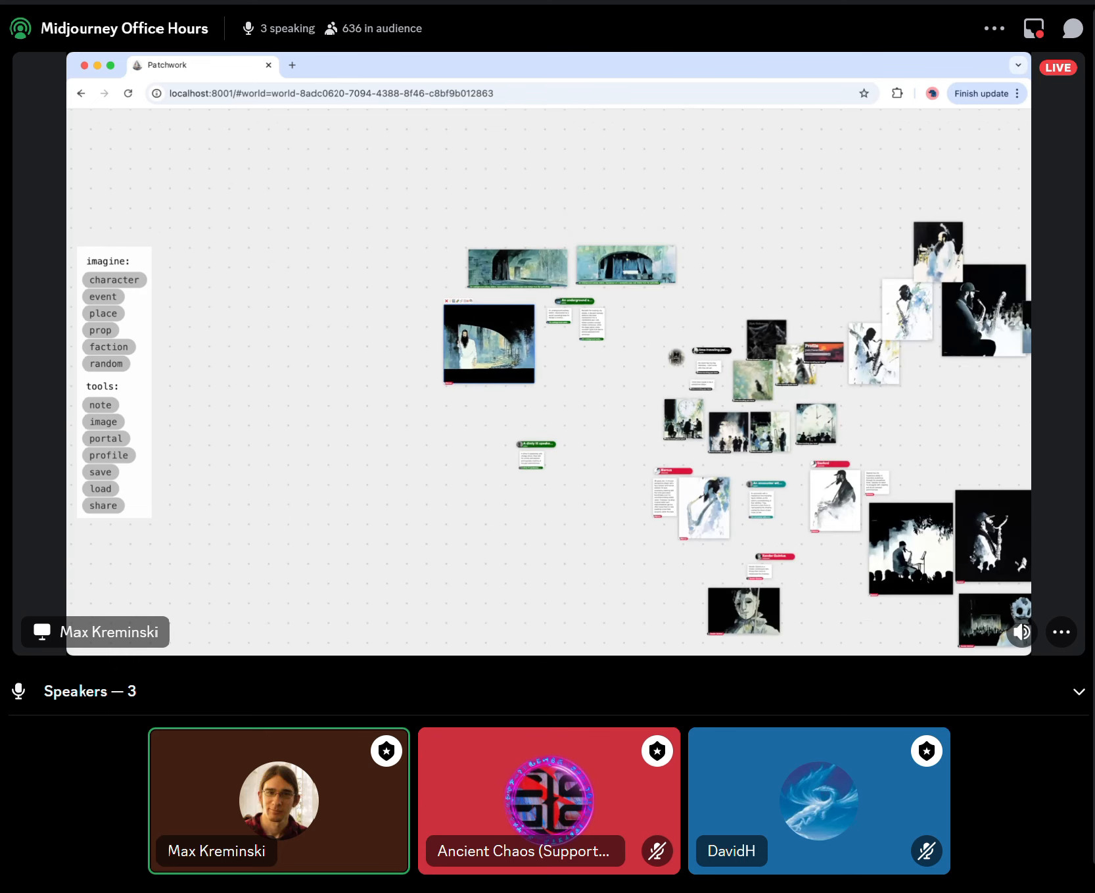
Move the dimly lit speakeasy place card and its note below Saxford's portrait, between the Xander Quintus card and the Saxford stage scene.
{"action": "scroll", "coordinate": [672, 512], "scroll_direction": "up", "scroll_amount": 5}
{"action": "double_click", "coordinate": [341, 348]}
{"action": "scroll", "coordinate": [342, 347], "scroll_direction": "right", "scroll_amount": 2}
{"action": "scroll", "coordinate": [342, 347], "scroll_direction": "down", "scroll_amount": 2}
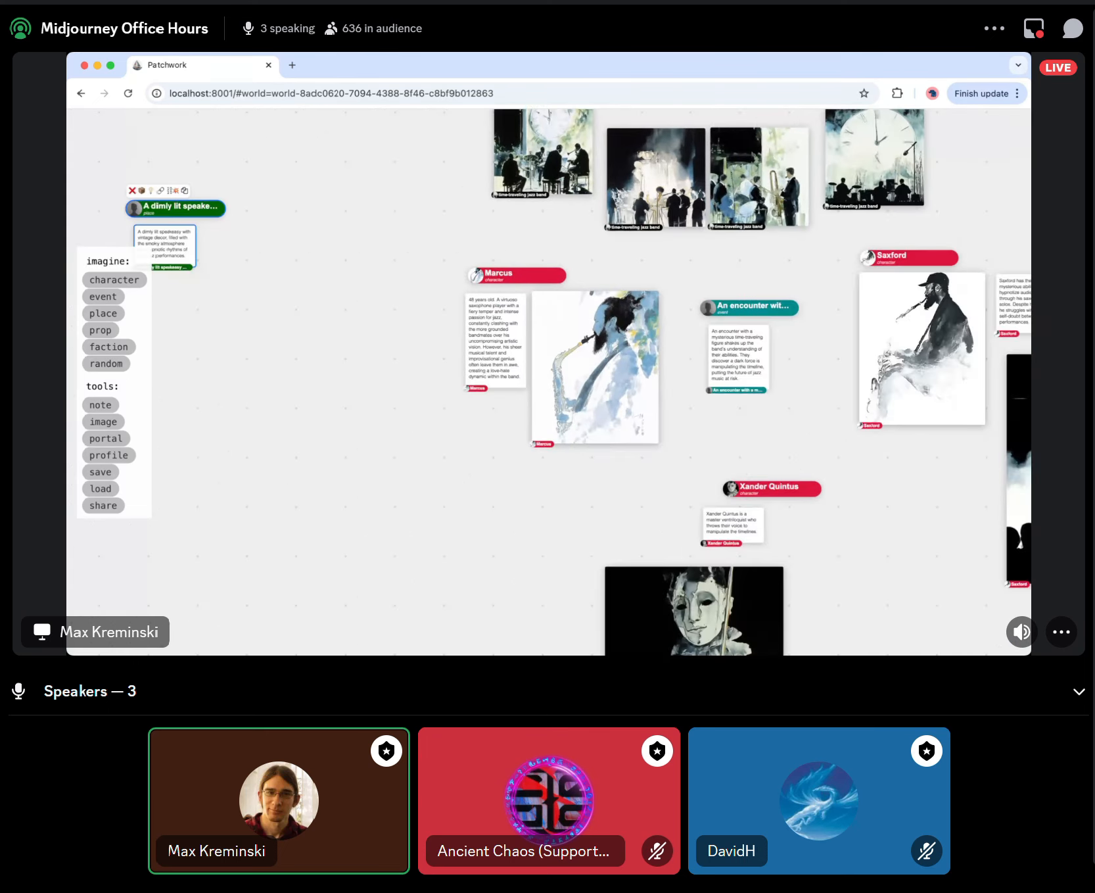
{"action": "left_click_drag", "start_coordinate": [175, 209], "coordinate": [947, 553]}
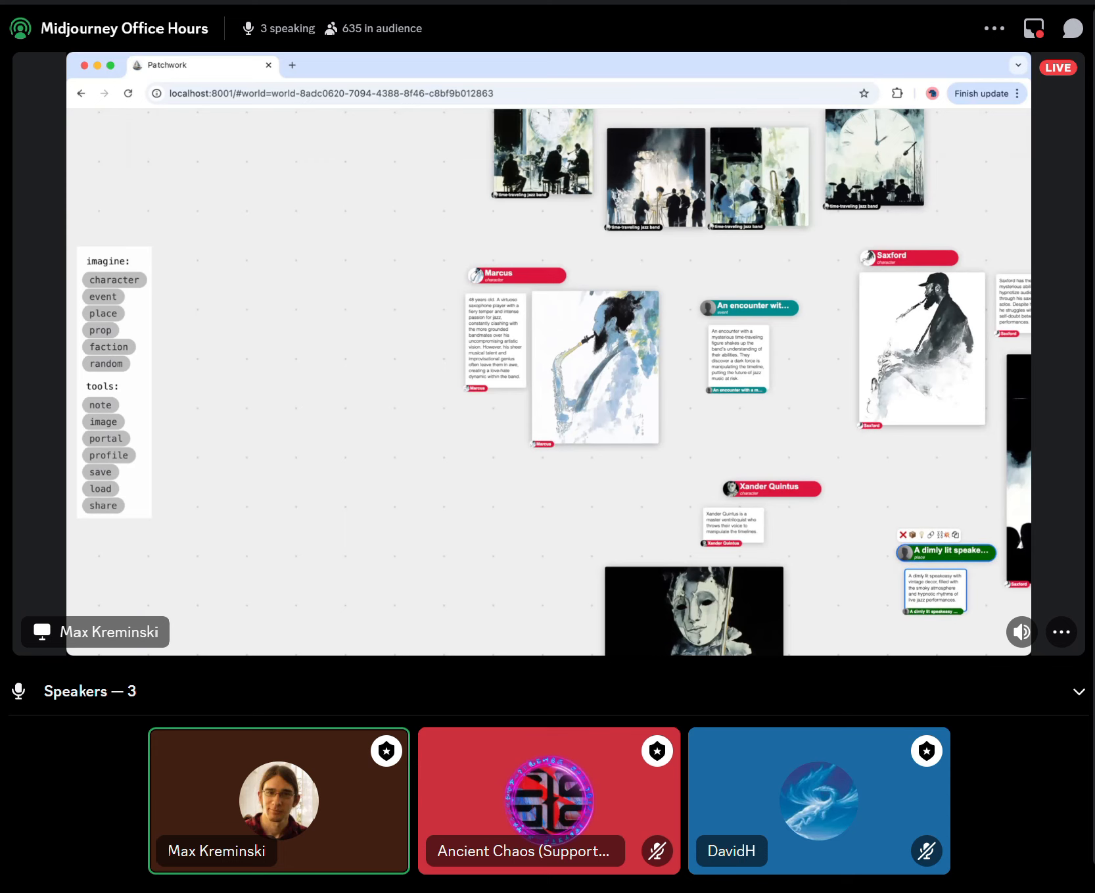
{"action": "scroll", "coordinate": [947, 553], "scroll_direction": "right", "scroll_amount": 4}
{"action": "scroll", "coordinate": [948, 553], "scroll_direction": "down", "scroll_amount": 2}
{"action": "left_click_drag", "start_coordinate": [688, 399], "coordinate": [651, 352]}
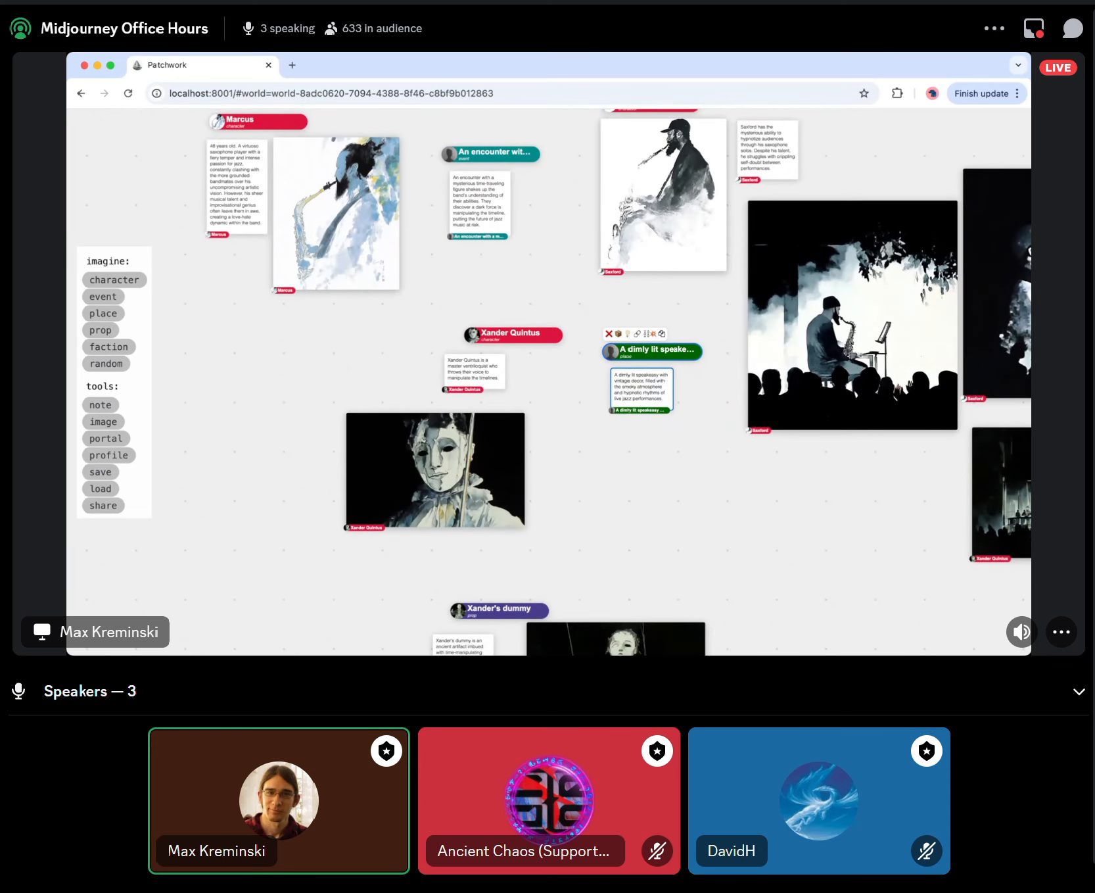
{"action": "scroll", "coordinate": [652, 352], "scroll_direction": "right", "scroll_amount": 3}
{"action": "key", "text": "Escape"}
Review the whole board layout, from the subway station group to the Saxford, Marcus and Xander Quintus scenes.
{"action": "scroll", "coordinate": [542, 490], "scroll_direction": "down", "scroll_amount": 1}
{"action": "scroll", "coordinate": [543, 490], "scroll_direction": "right", "scroll_amount": 2}
{"action": "scroll", "coordinate": [542, 490], "scroll_direction": "down", "scroll_amount": 1}
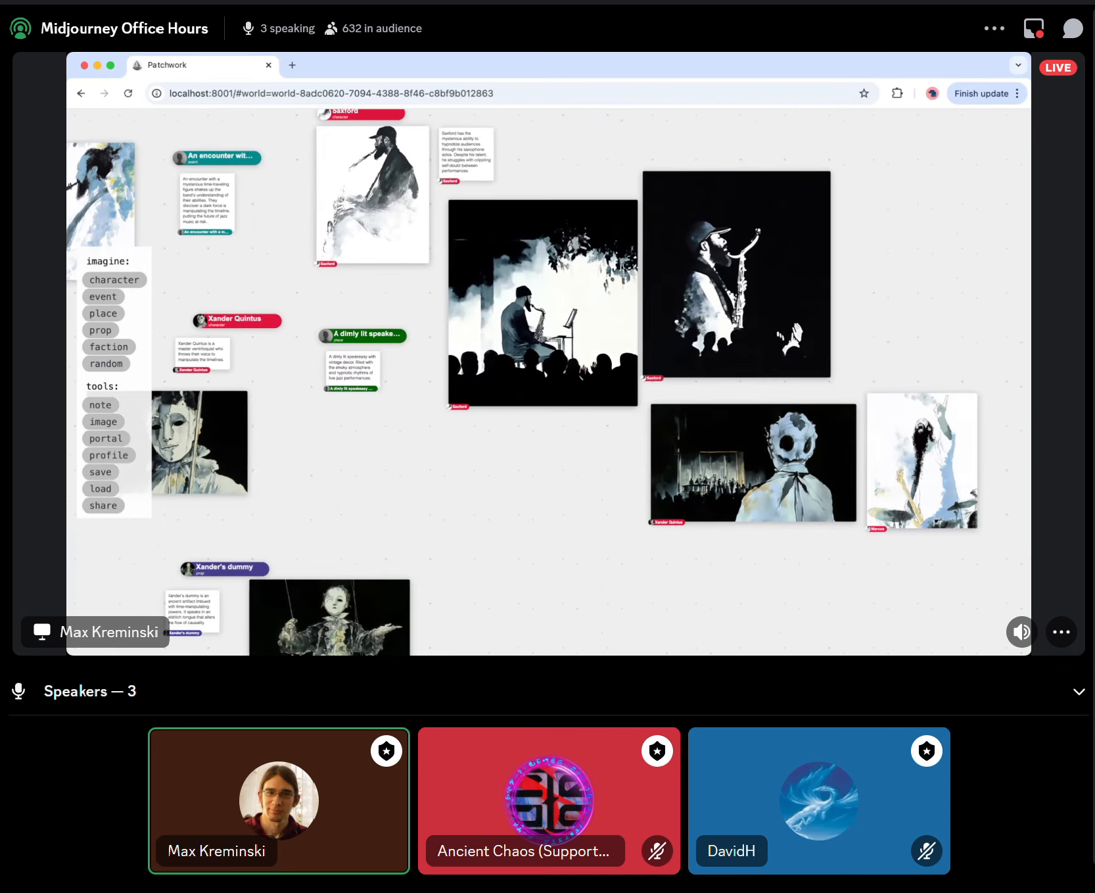
{"action": "scroll", "coordinate": [549, 382], "scroll_direction": "right", "scroll_amount": 2}
{"action": "scroll", "coordinate": [549, 381], "scroll_direction": "down", "scroll_amount": 1}
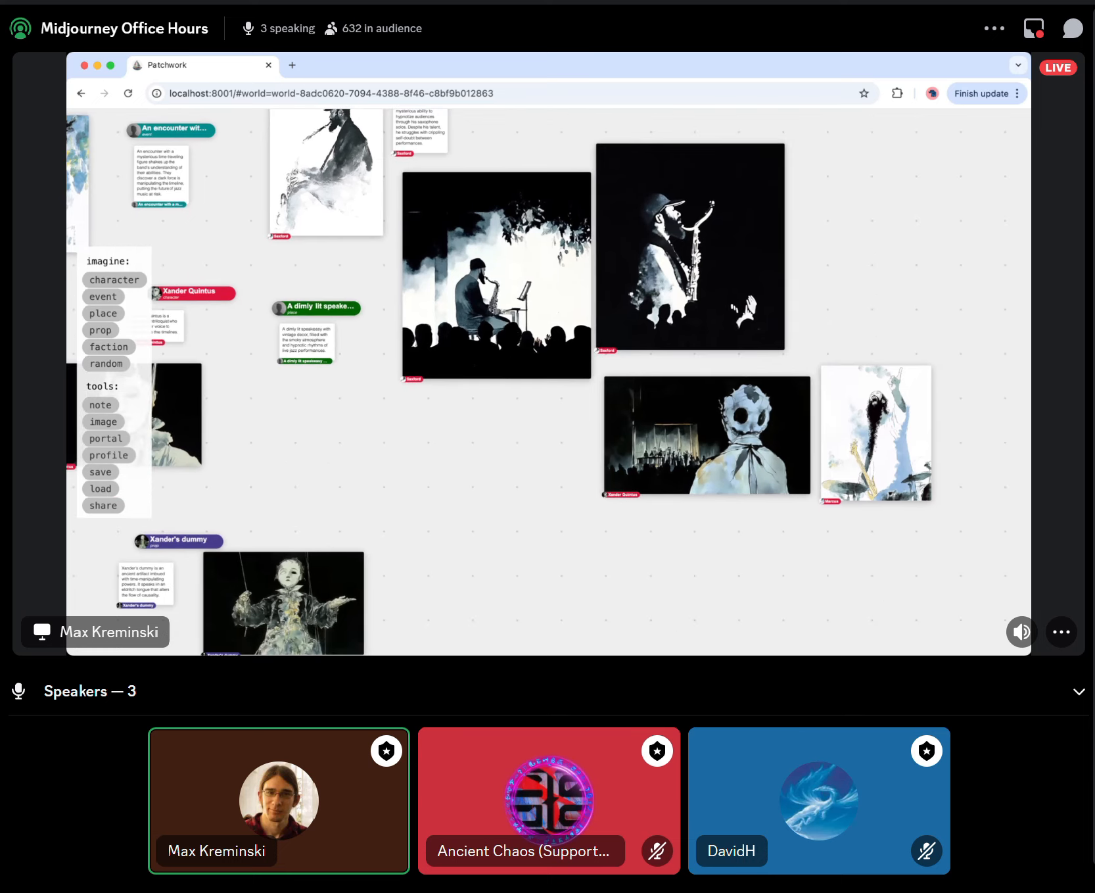
{"action": "scroll", "coordinate": [462, 475], "scroll_direction": "down", "scroll_amount": 5}
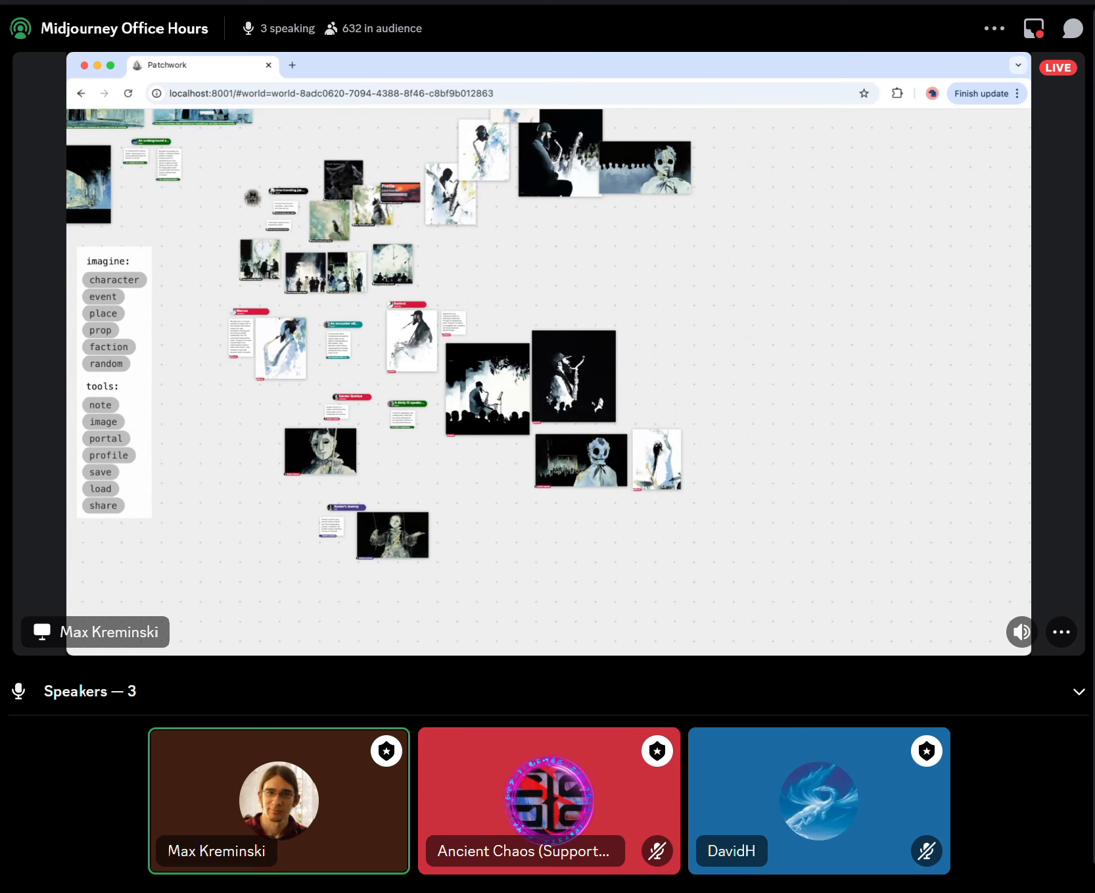
{"action": "scroll", "coordinate": [549, 382], "scroll_direction": "left", "scroll_amount": 2}
{"action": "scroll", "coordinate": [549, 381], "scroll_direction": "up", "scroll_amount": 2}
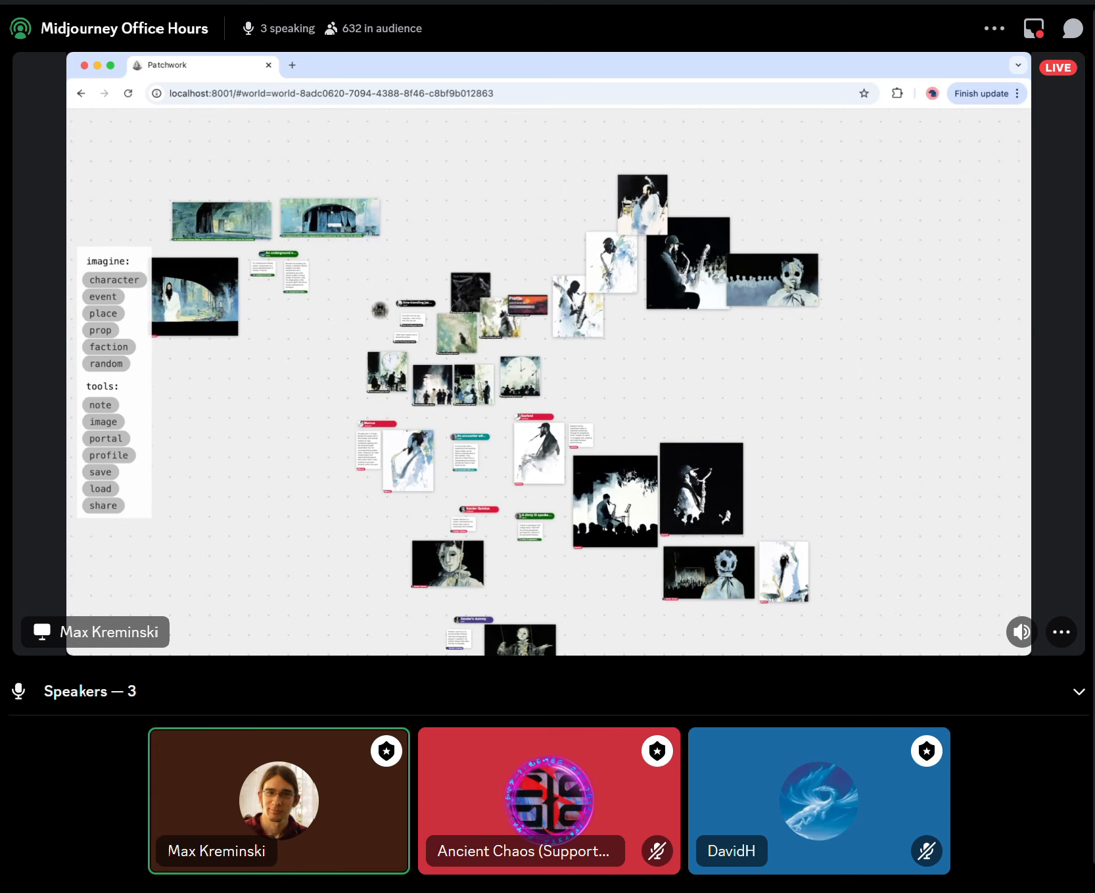
{"action": "scroll", "coordinate": [549, 381], "scroll_direction": "left", "scroll_amount": 2}
{"action": "scroll", "coordinate": [549, 381], "scroll_direction": "down", "scroll_amount": 1}
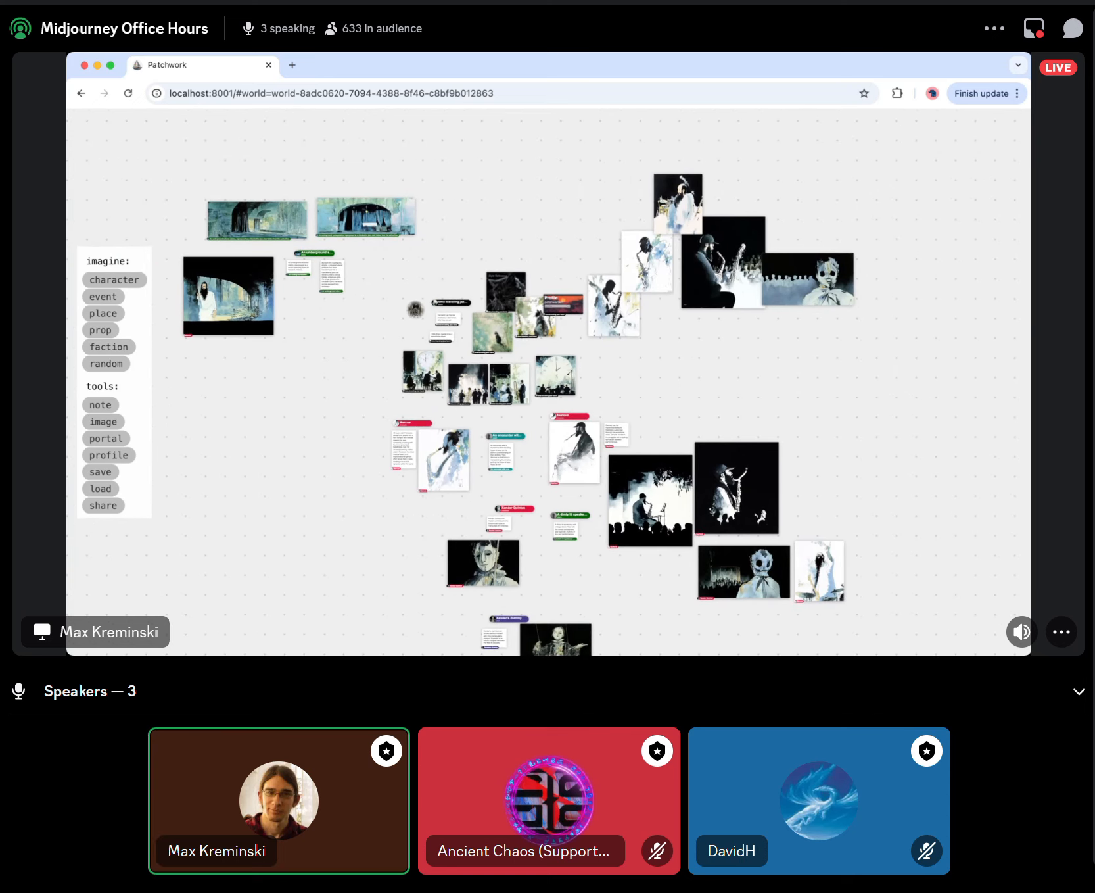
{"action": "scroll", "coordinate": [549, 381], "scroll_direction": "down", "scroll_amount": 2}
{"action": "scroll", "coordinate": [548, 381], "scroll_direction": "left", "scroll_amount": 1}
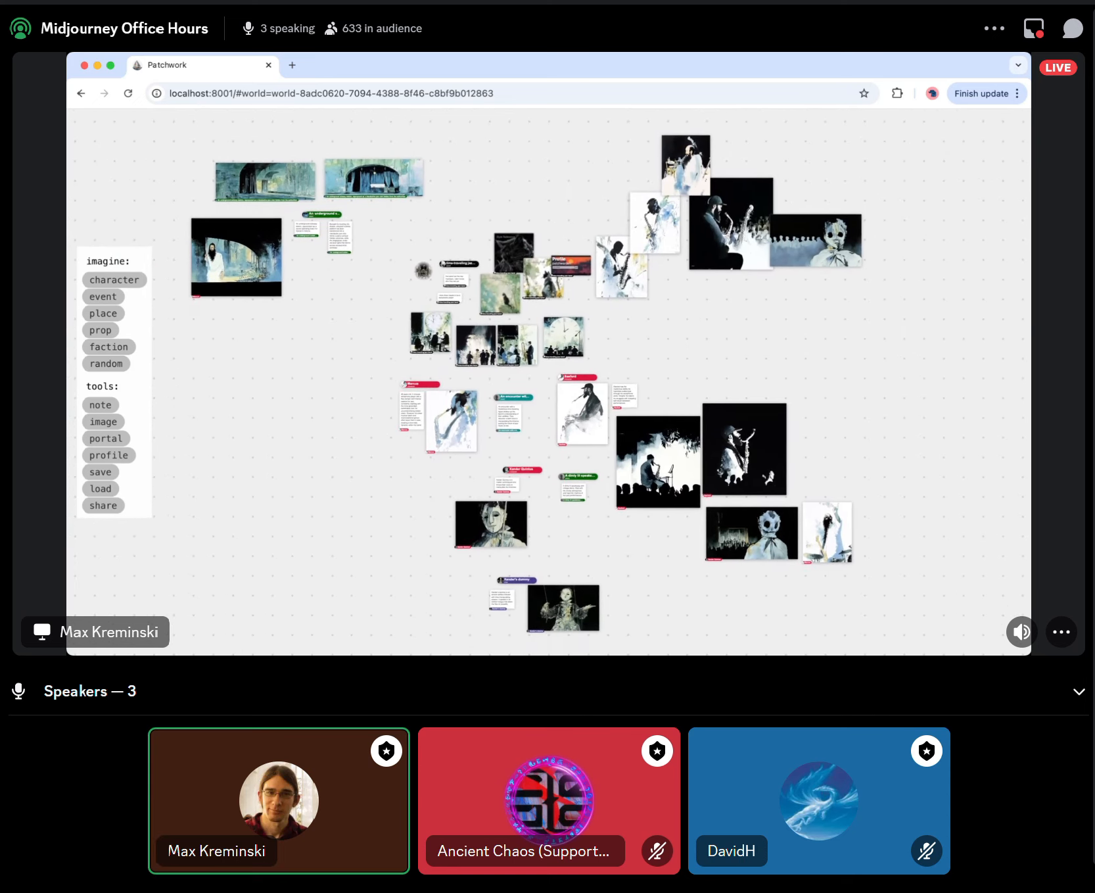
{"action": "scroll", "coordinate": [549, 381], "scroll_direction": "left", "scroll_amount": 1}
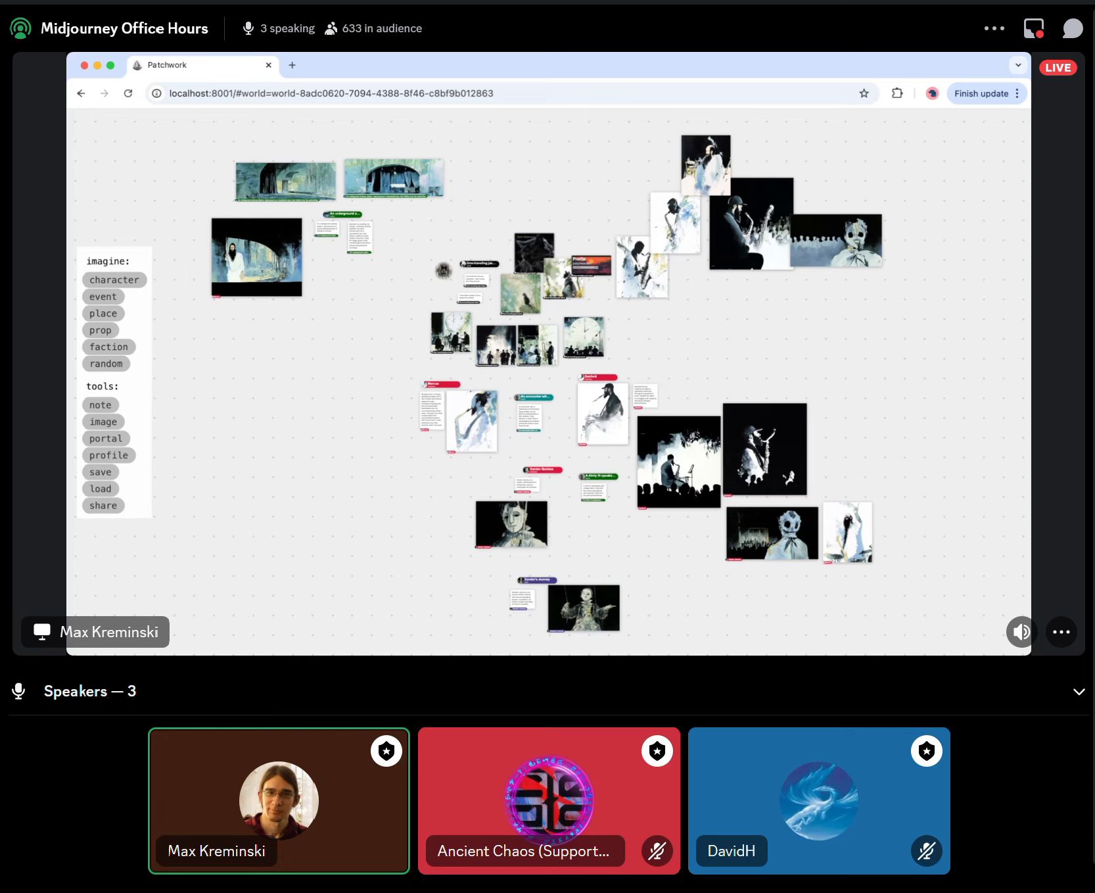
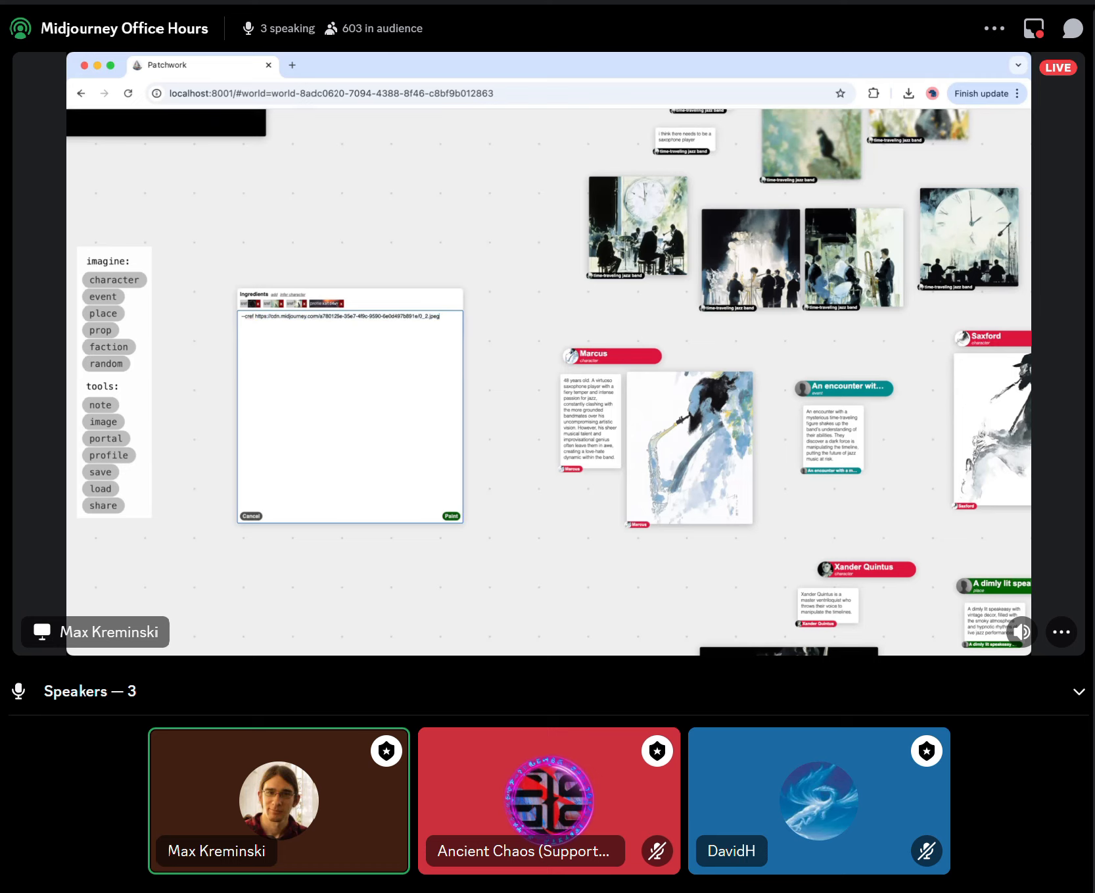
Add "there he is" before the --cref image link in the prompt and generate the images.
{"action": "type", "text": "there he is"}
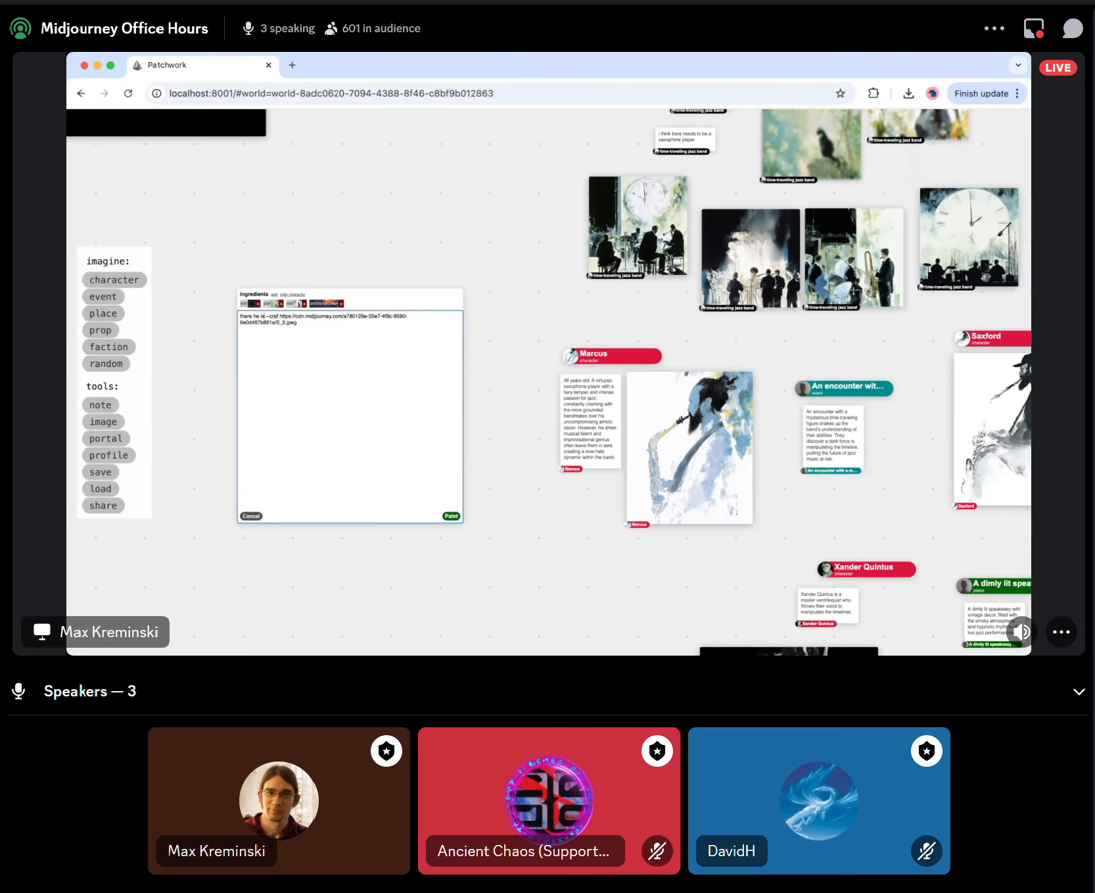
{"action": "left_click", "coordinate": [451, 516]}
{"action": "scroll", "coordinate": [451, 516], "scroll_direction": "left", "scroll_amount": 1}
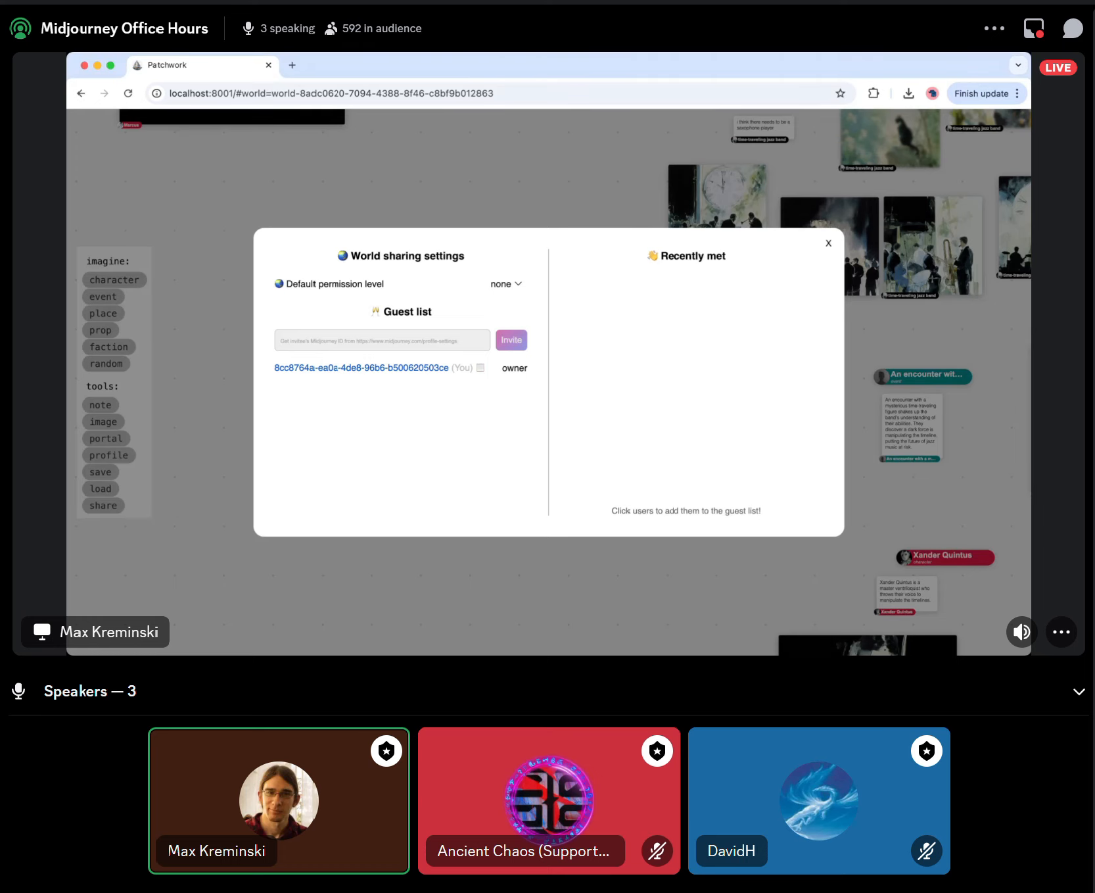
Close the world sharing settings and examine the captioned performance scenes of Saxford, Xander Quintus and Marcus.
{"action": "left_click", "coordinate": [829, 244]}
{"action": "left_click_drag", "start_coordinate": [641, 533], "coordinate": [370, 408]}
{"action": "scroll", "coordinate": [433, 443], "scroll_direction": "down", "scroll_amount": 5}
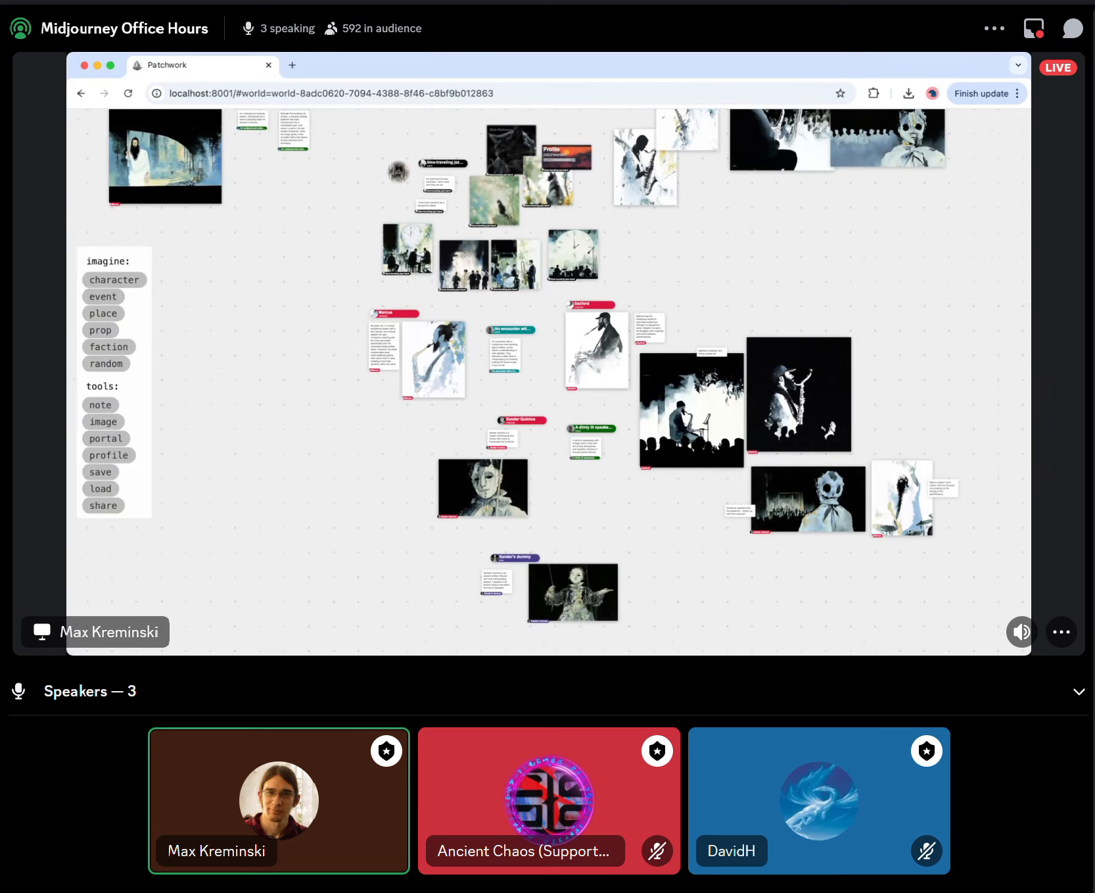
{"action": "scroll", "coordinate": [560, 378], "scroll_direction": "up", "scroll_amount": 6}
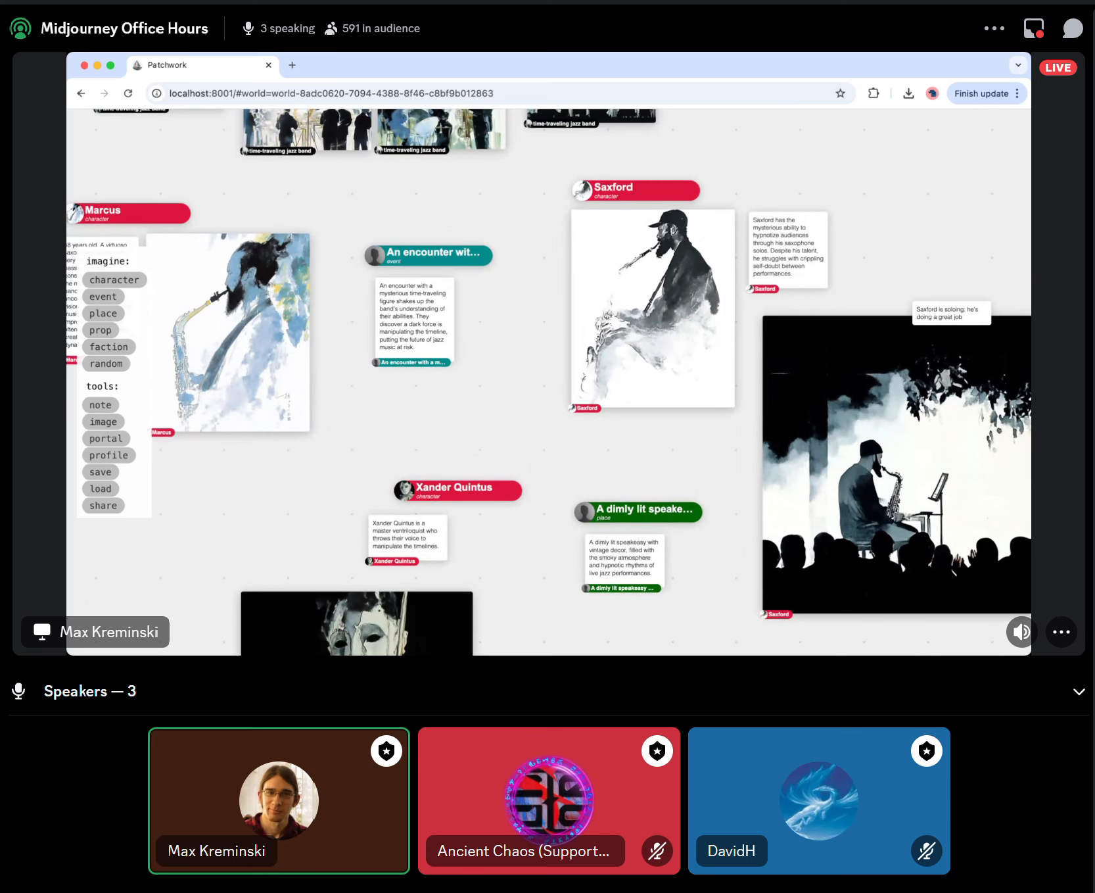
{"action": "left_click_drag", "start_coordinate": [560, 433], "coordinate": [407, 376]}
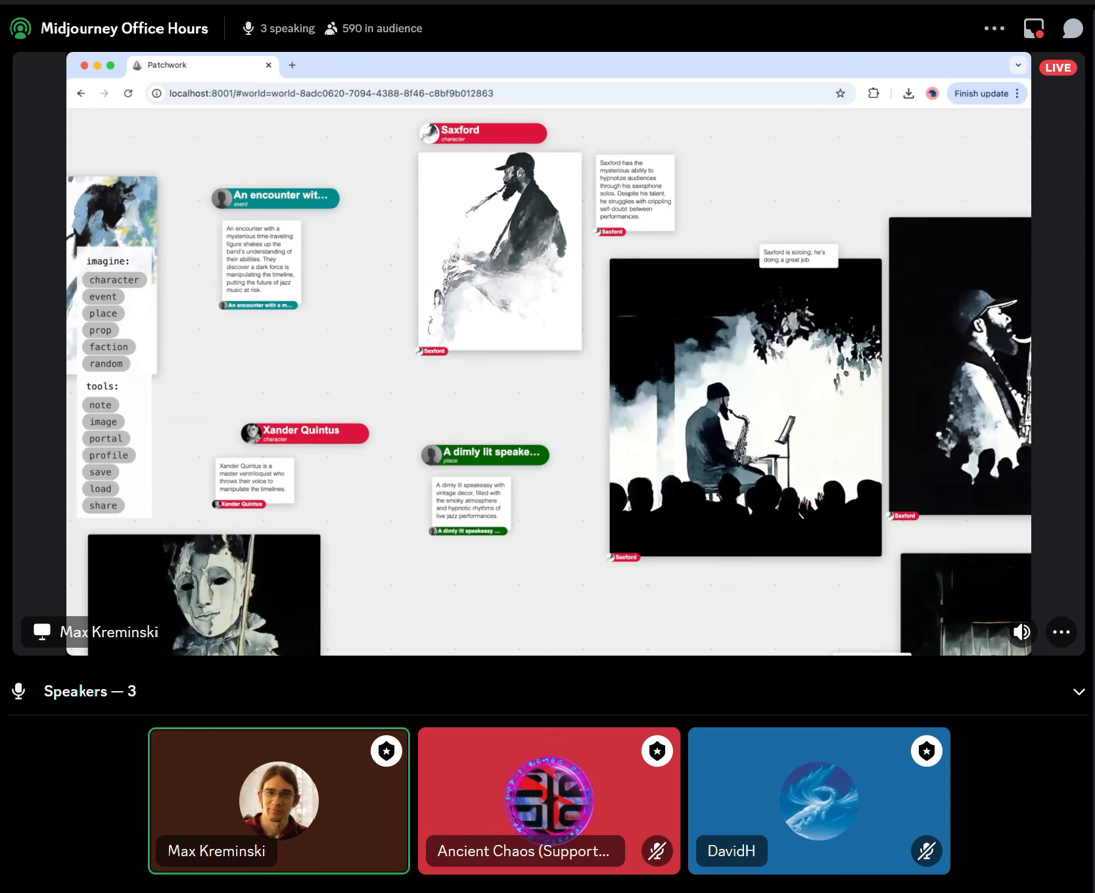
{"action": "scroll", "coordinate": [560, 381], "scroll_direction": "right", "scroll_amount": 2}
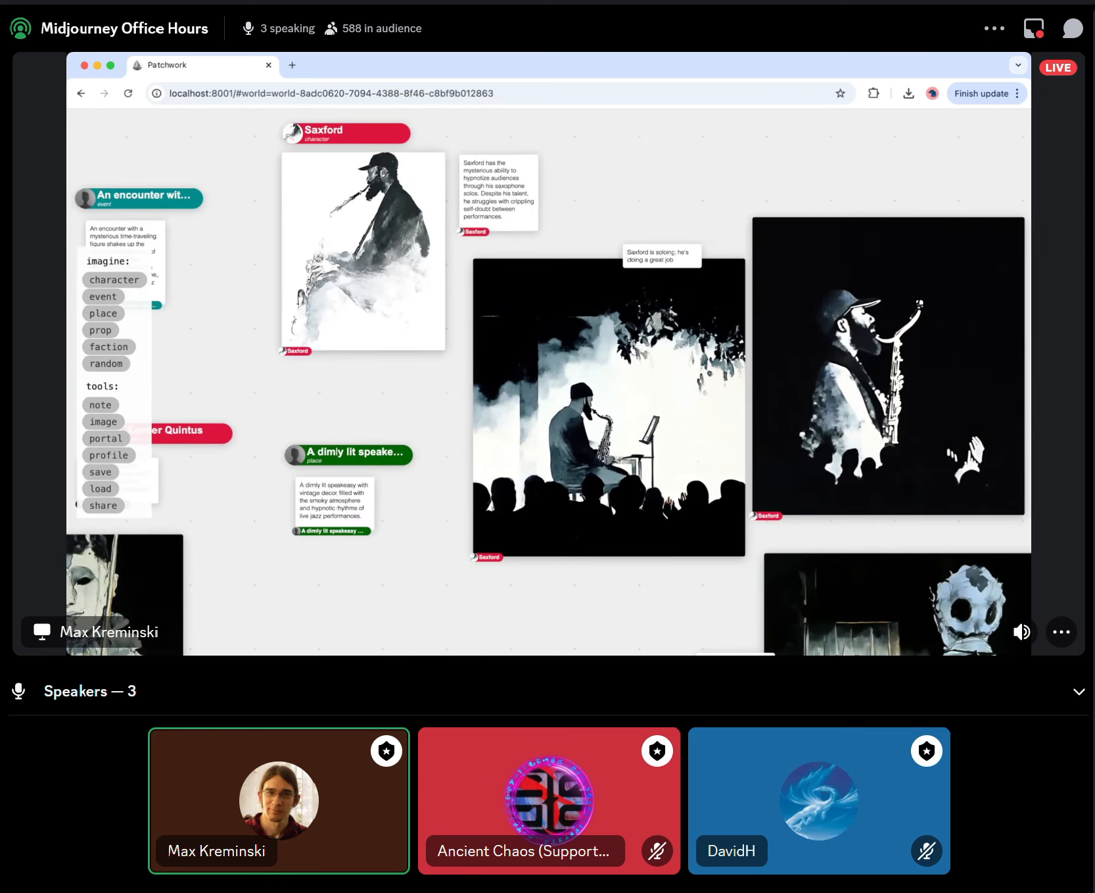
{"action": "scroll", "coordinate": [549, 381], "scroll_direction": "right", "scroll_amount": 2}
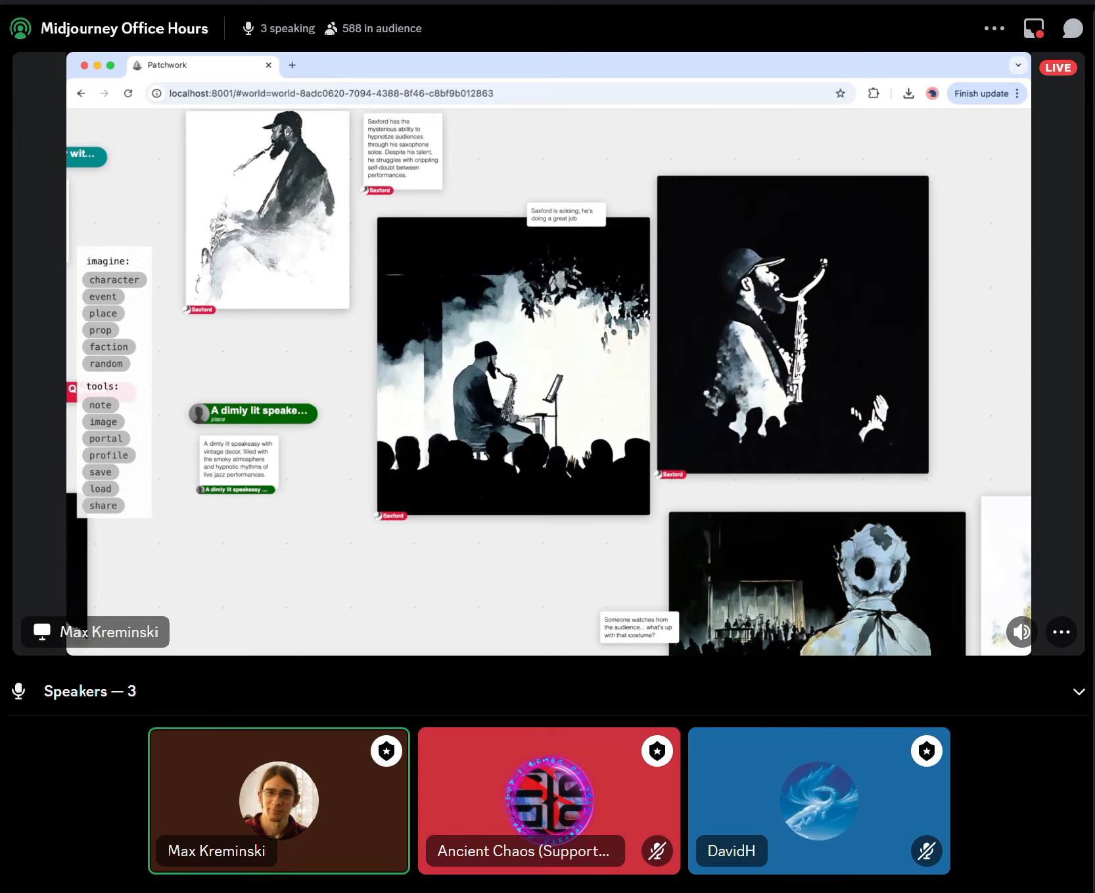
{"action": "scroll", "coordinate": [423, 273], "scroll_direction": "down", "scroll_amount": 5}
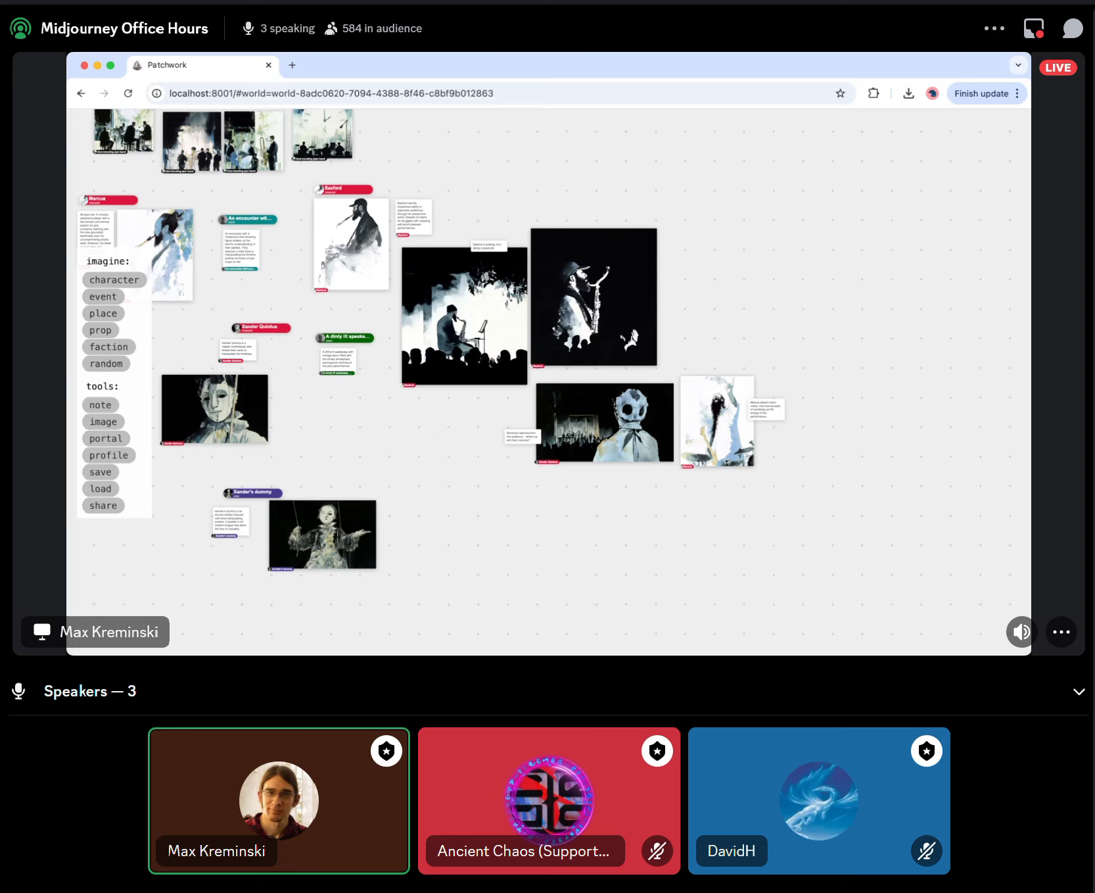
{"action": "left_click_drag", "start_coordinate": [453, 453], "coordinate": [482, 462]}
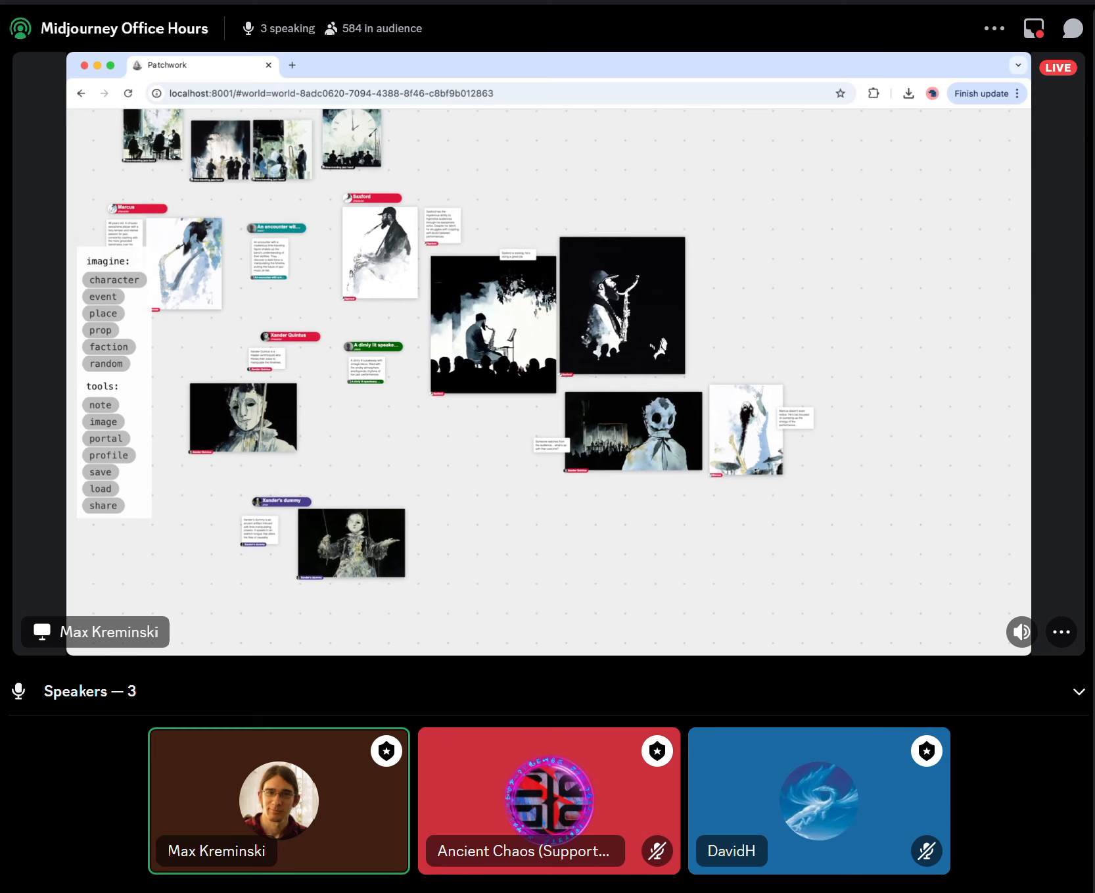
{"action": "scroll", "coordinate": [373, 207], "scroll_direction": "up", "scroll_amount": 6}
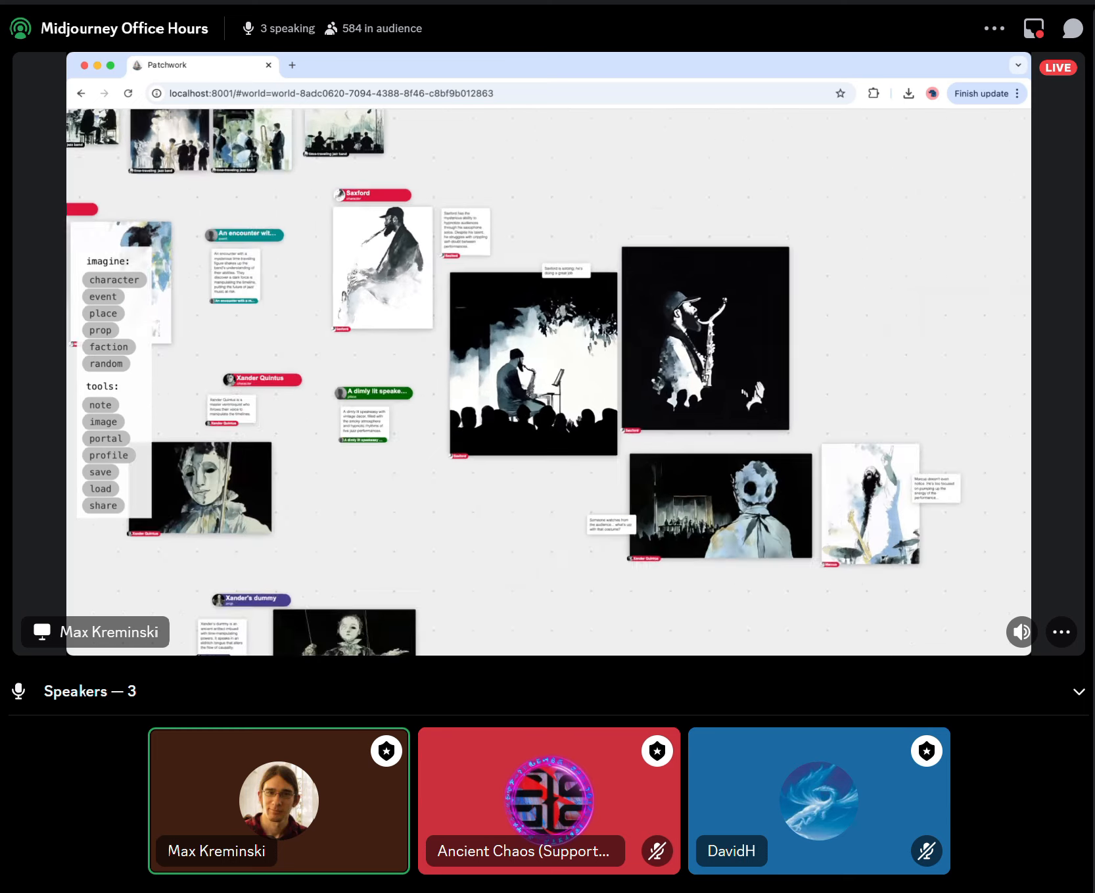
{"action": "scroll", "coordinate": [374, 185], "scroll_direction": "down", "scroll_amount": 2}
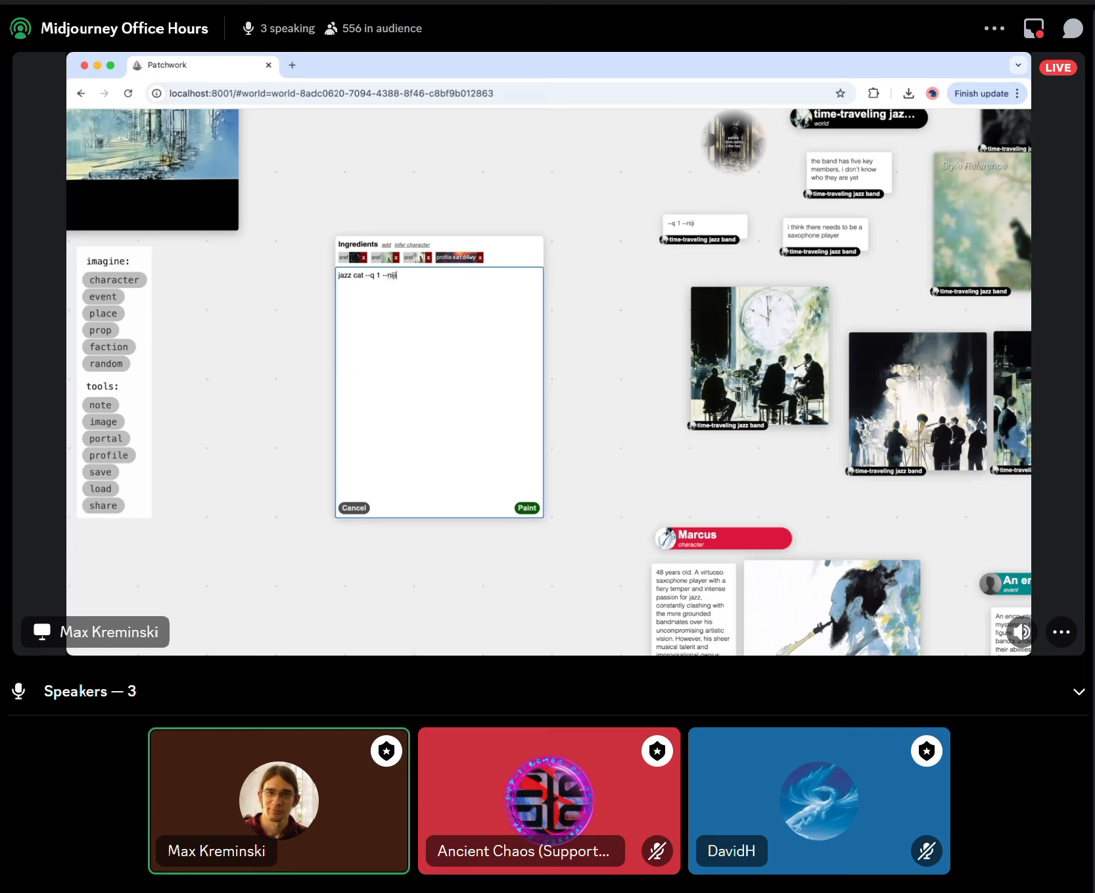
Try to generate images from "jazz cat --q 1 --niji" with the profile ingredient, and reopen that prompt on empty board space below the Marcus scene.
{"action": "left_click", "coordinate": [527, 508]}
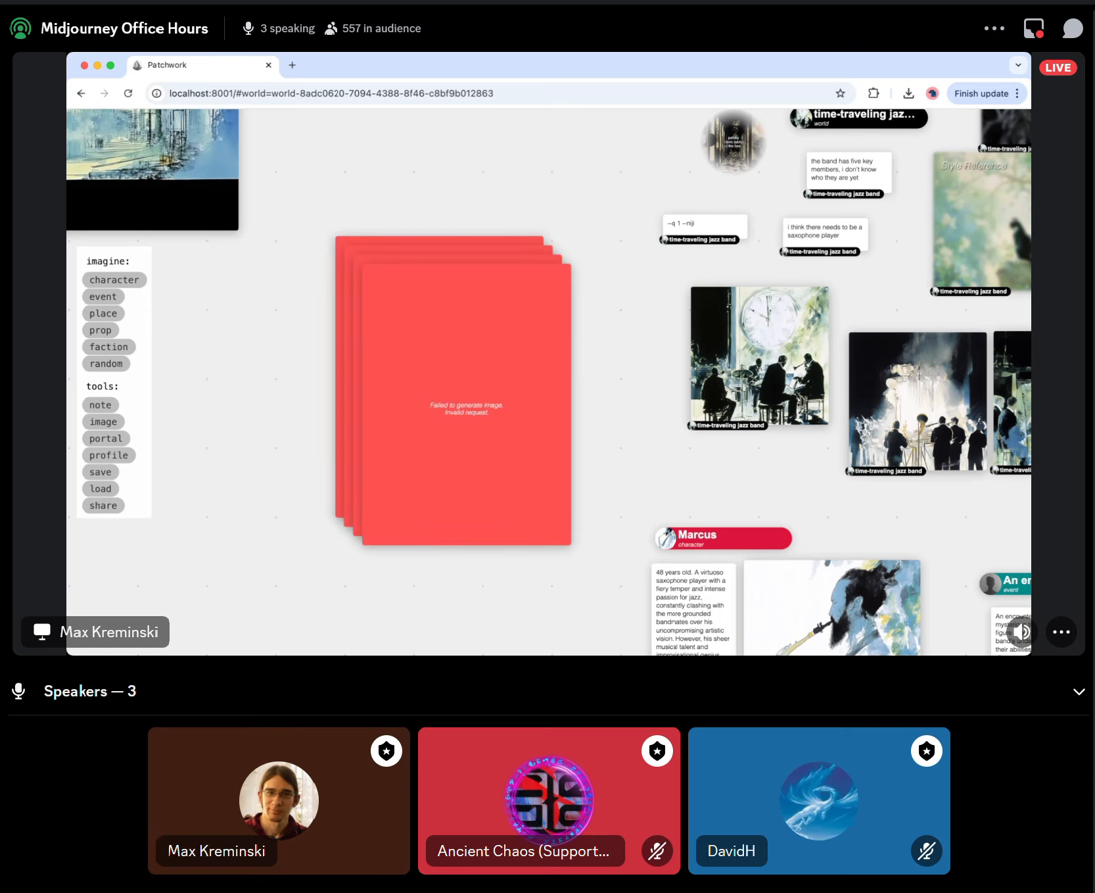
{"action": "left_click", "coordinate": [467, 404]}
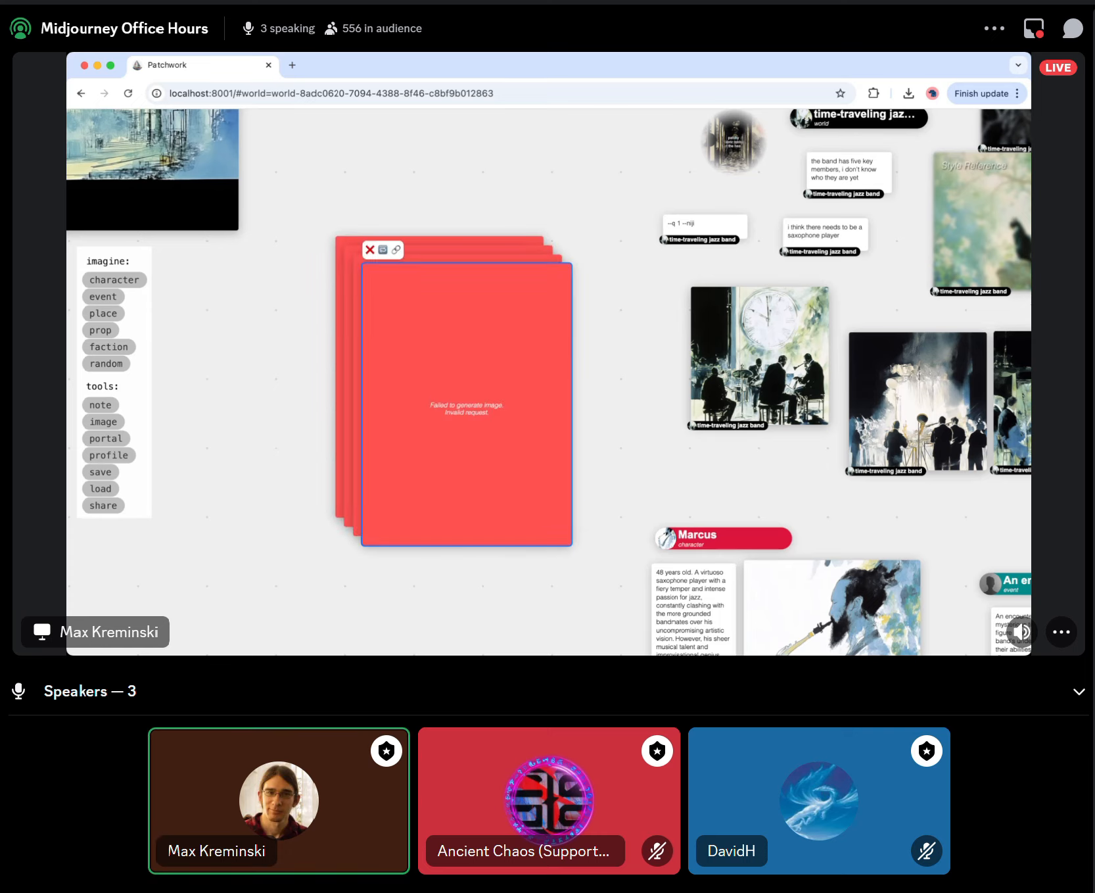
{"action": "scroll", "coordinate": [578, 187], "scroll_direction": "down", "scroll_amount": 5}
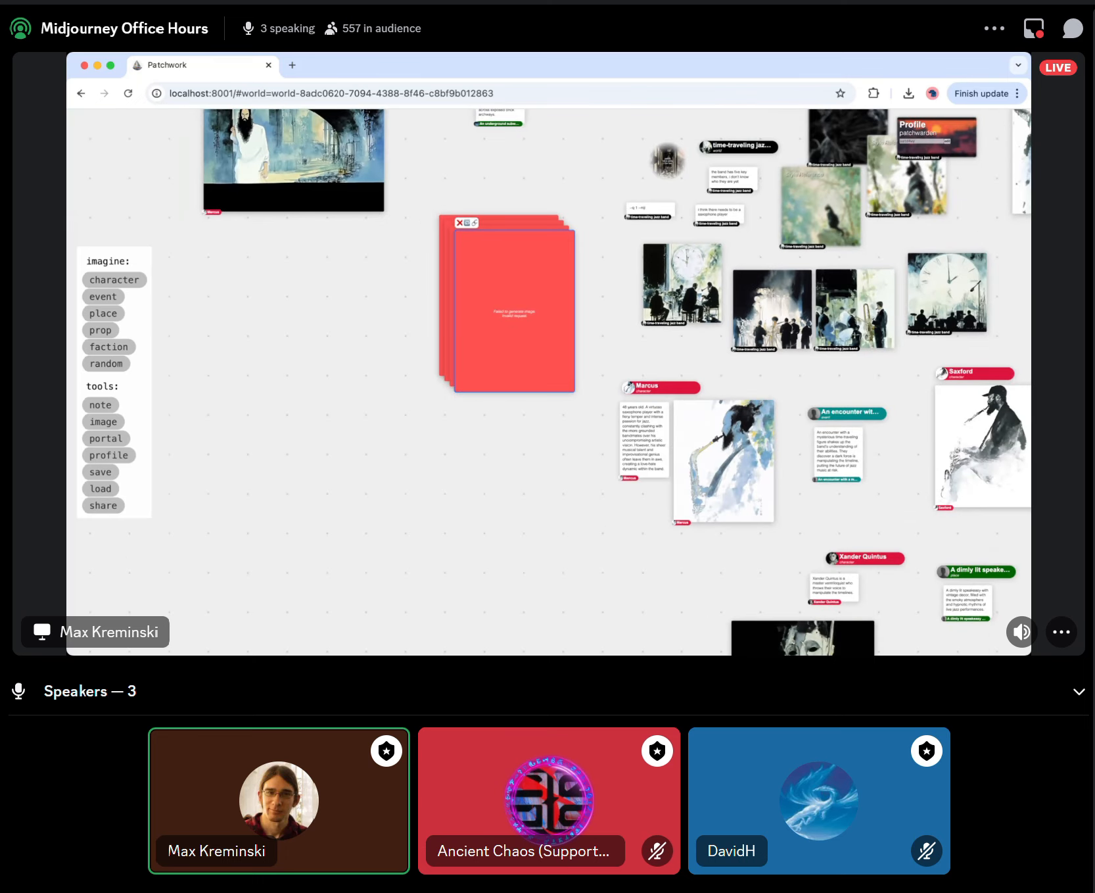
{"action": "left_click", "coordinate": [468, 222]}
{"action": "left_click_drag", "start_coordinate": [285, 354], "coordinate": [424, 524]}
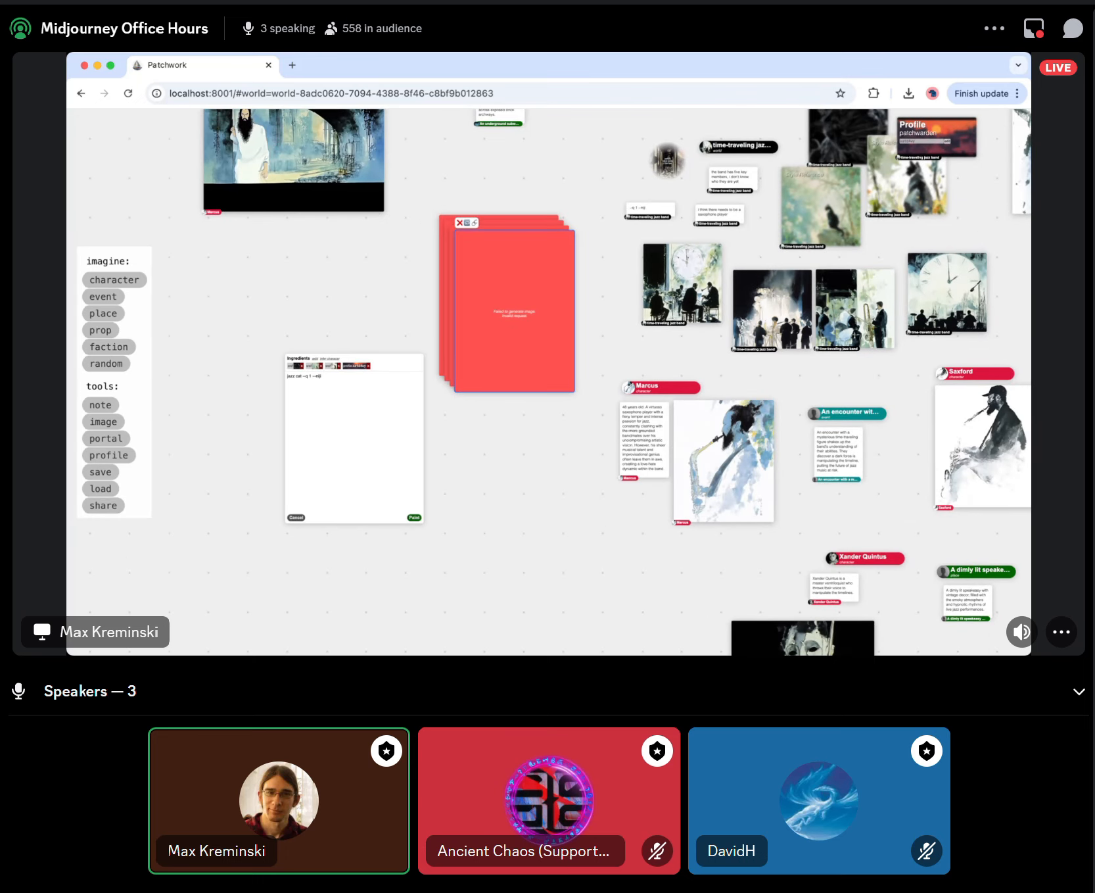
Remove the profile ingredient from the "jazz cat --q 1 --niji" prompt and generate the images.
{"action": "scroll", "coordinate": [352, 414], "scroll_direction": "up", "scroll_amount": 4}
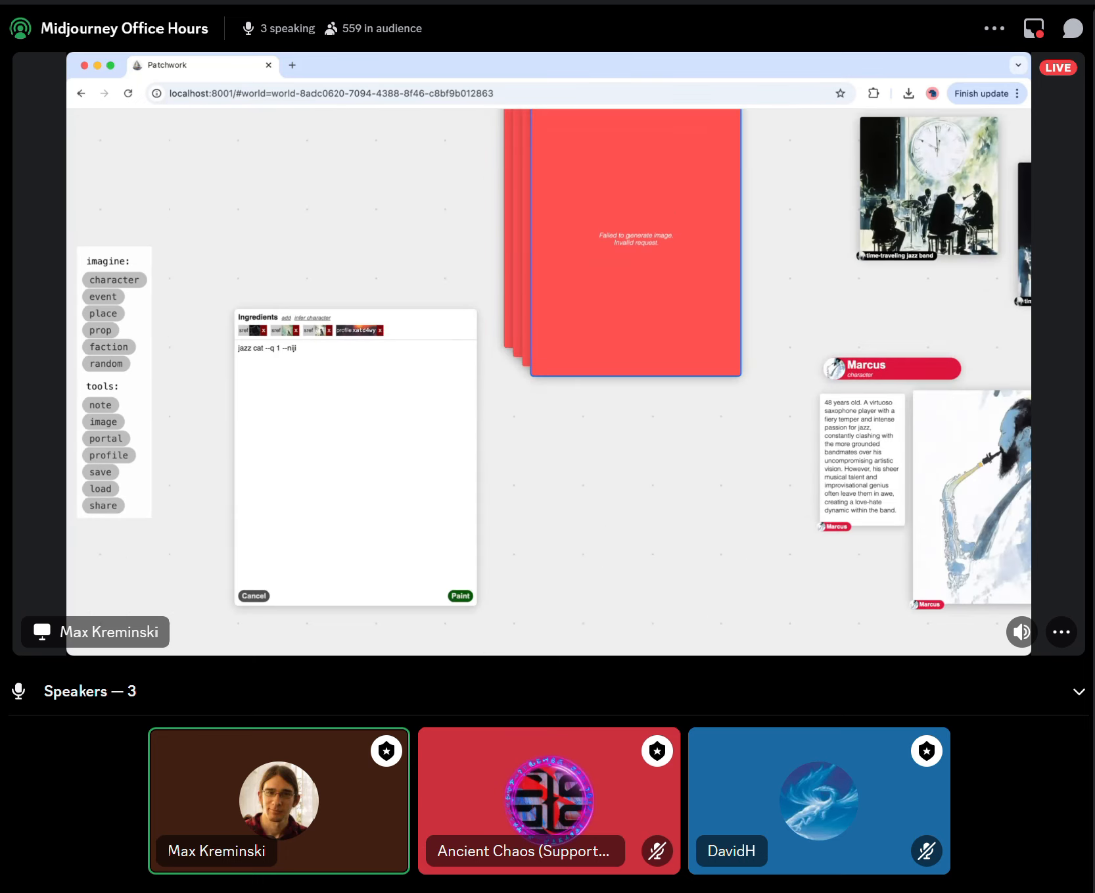
{"action": "left_click", "coordinate": [380, 331]}
{"action": "left_click", "coordinate": [368, 387]}
{"action": "key", "text": "Return"}
{"action": "scroll", "coordinate": [548, 566], "scroll_direction": "down", "scroll_amount": 3}
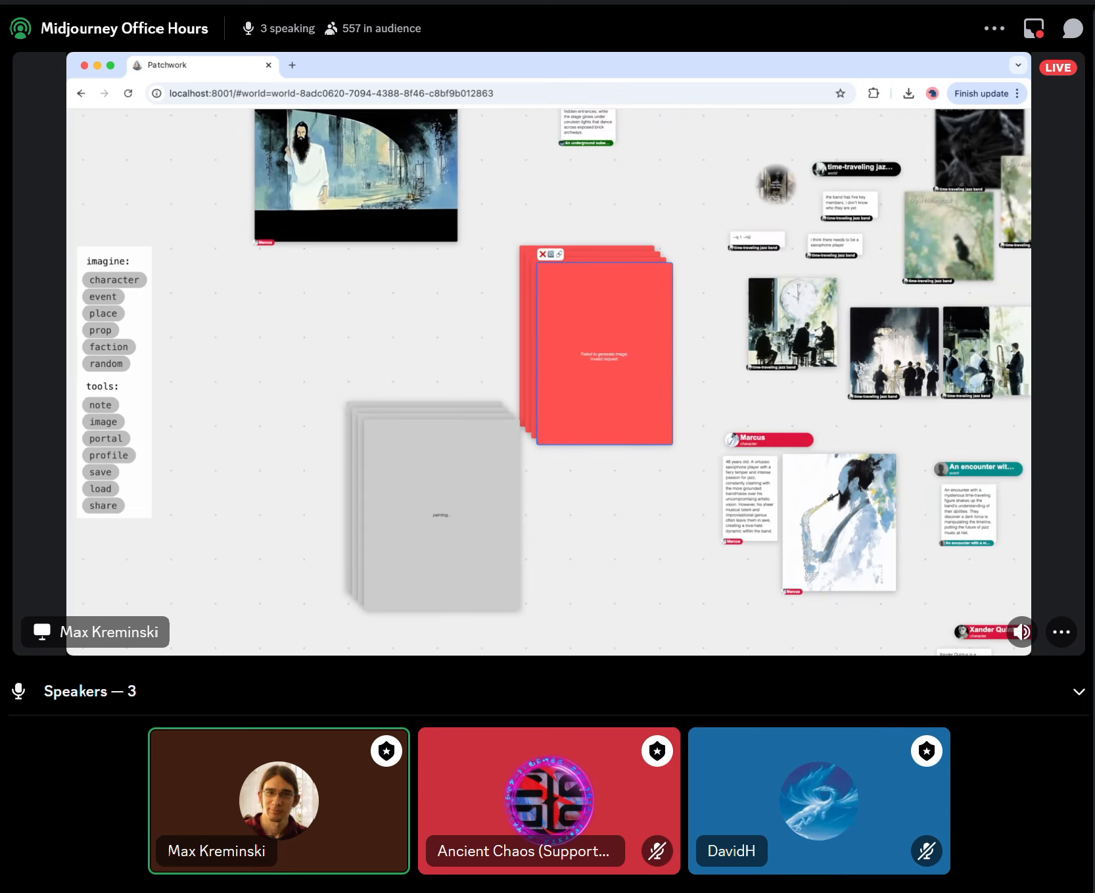
Delete the stack of red failed images from the board.
{"action": "left_click_drag", "start_coordinate": [573, 472], "coordinate": [496, 421]}
{"action": "left_click", "coordinate": [602, 472]}
{"action": "left_click_drag", "start_coordinate": [602, 472], "coordinate": [552, 372]}
{"action": "key", "text": "BackSpace"}
Spread the four jazz cat images apart into a two-by-two arrangement below the Marcus doorway scene.
{"action": "mouse_move", "coordinate": [447, 493]}
{"action": "left_mouse_down"}
{"action": "mouse_move", "coordinate": [601, 304]}
{"action": "mouse_move", "coordinate": [390, 366]}
{"action": "left_mouse_up"}
{"action": "left_click_drag", "start_coordinate": [434, 519], "coordinate": [583, 520]}
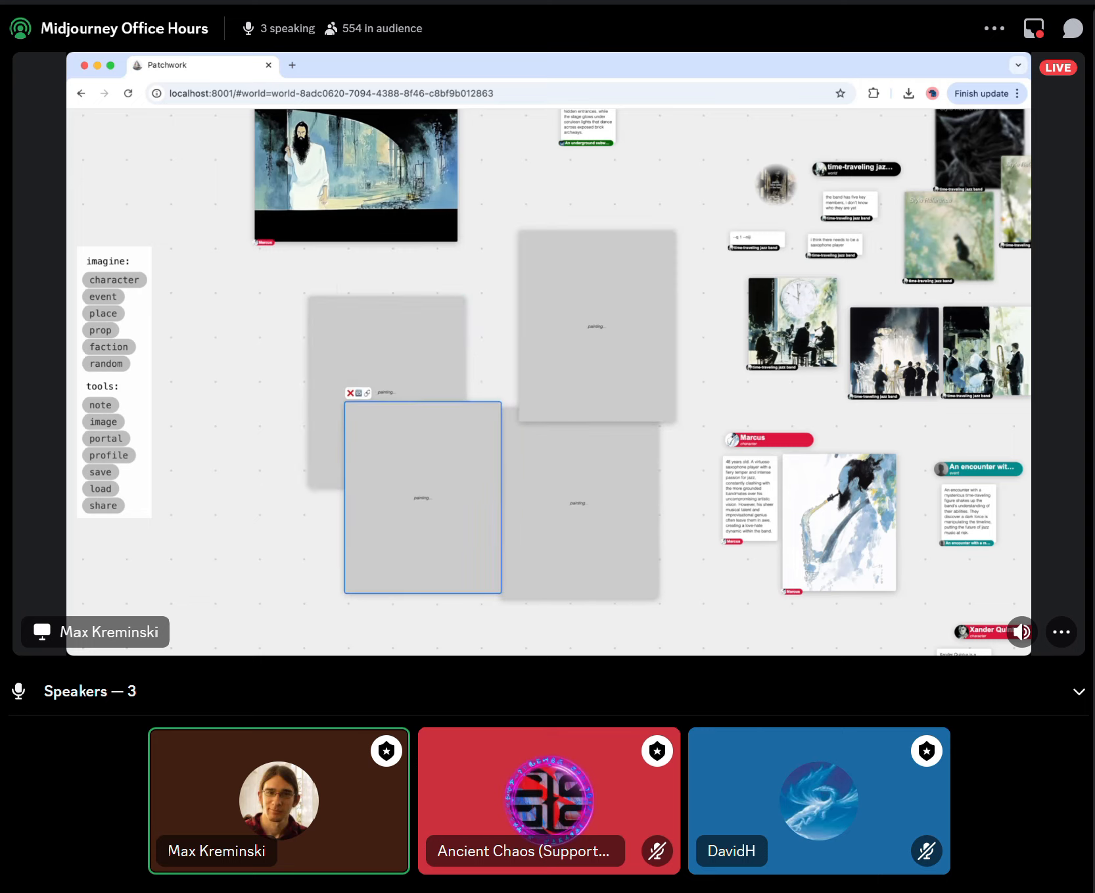
{"action": "left_click_drag", "start_coordinate": [426, 520], "coordinate": [358, 586]}
{"action": "left_click_drag", "start_coordinate": [388, 408], "coordinate": [394, 387]}
{"action": "left_click_drag", "start_coordinate": [358, 565], "coordinate": [418, 525]}
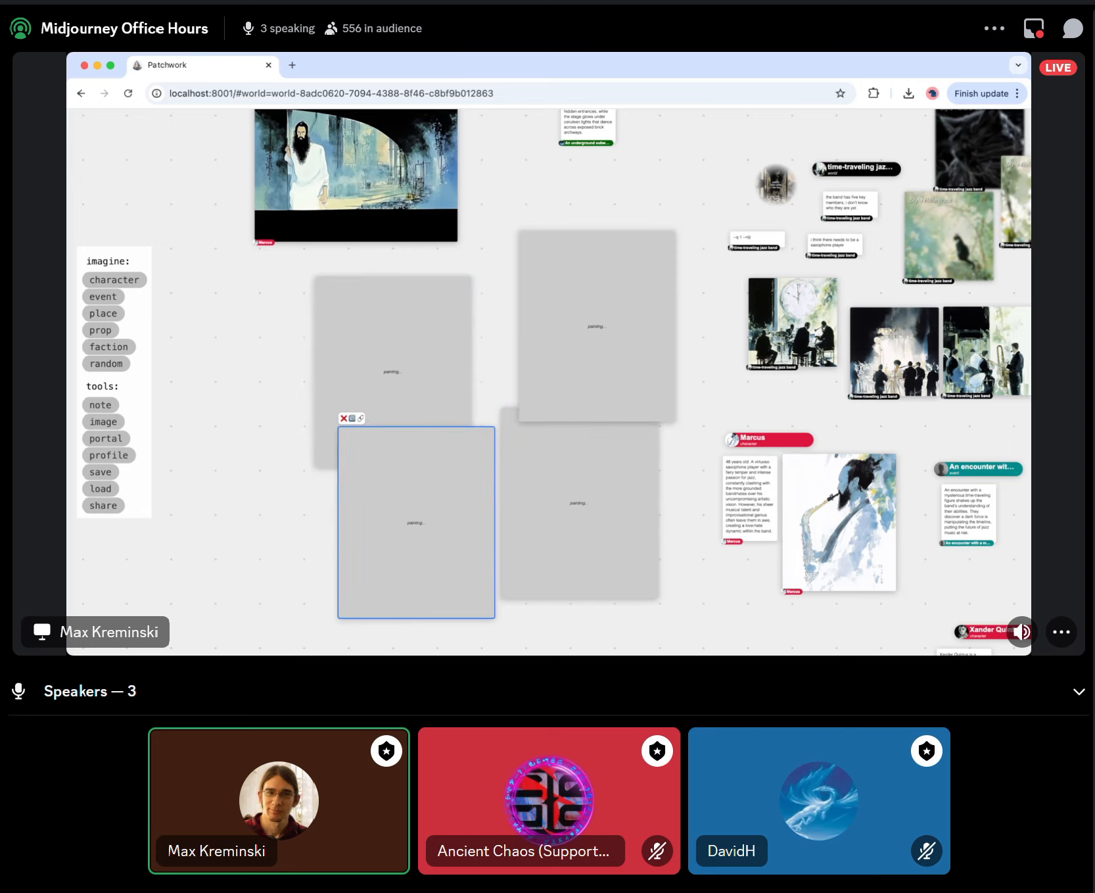
{"action": "scroll", "coordinate": [549, 381], "scroll_direction": "right", "scroll_amount": 2}
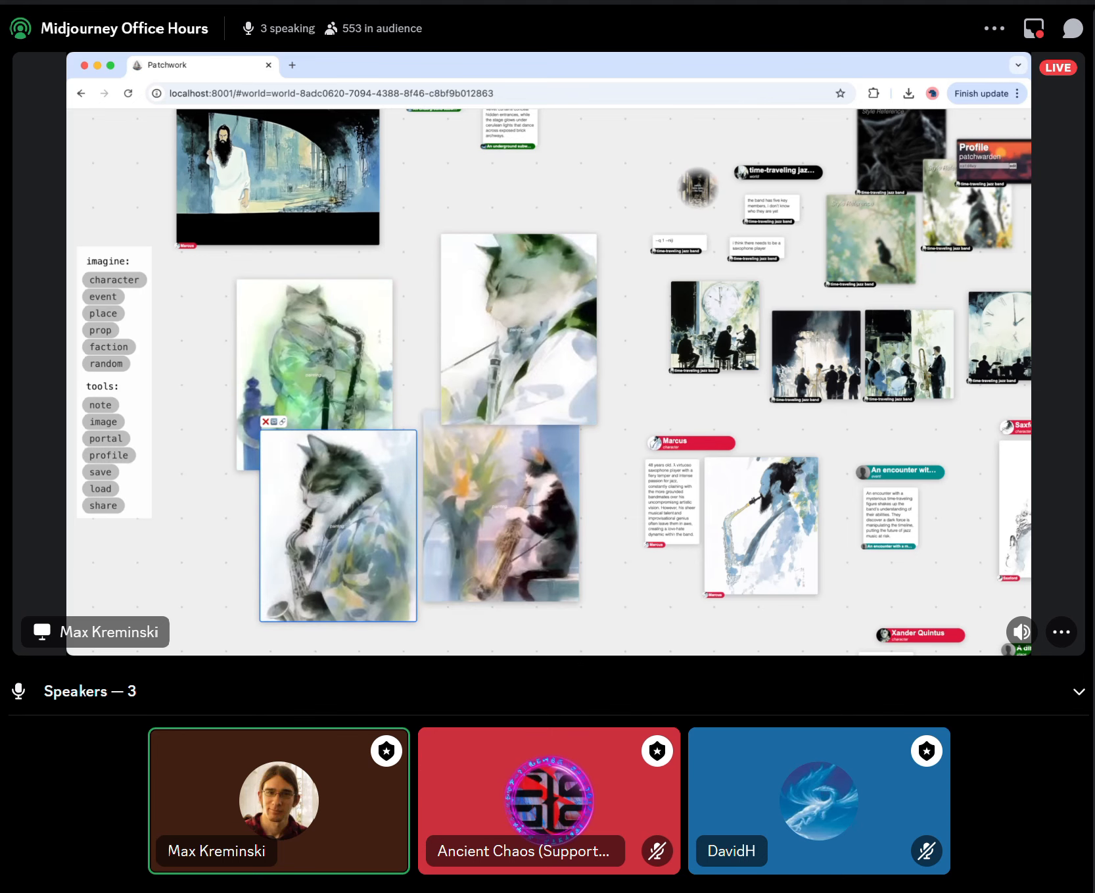
{"action": "scroll", "coordinate": [679, 258], "scroll_direction": "up", "scroll_amount": 5}
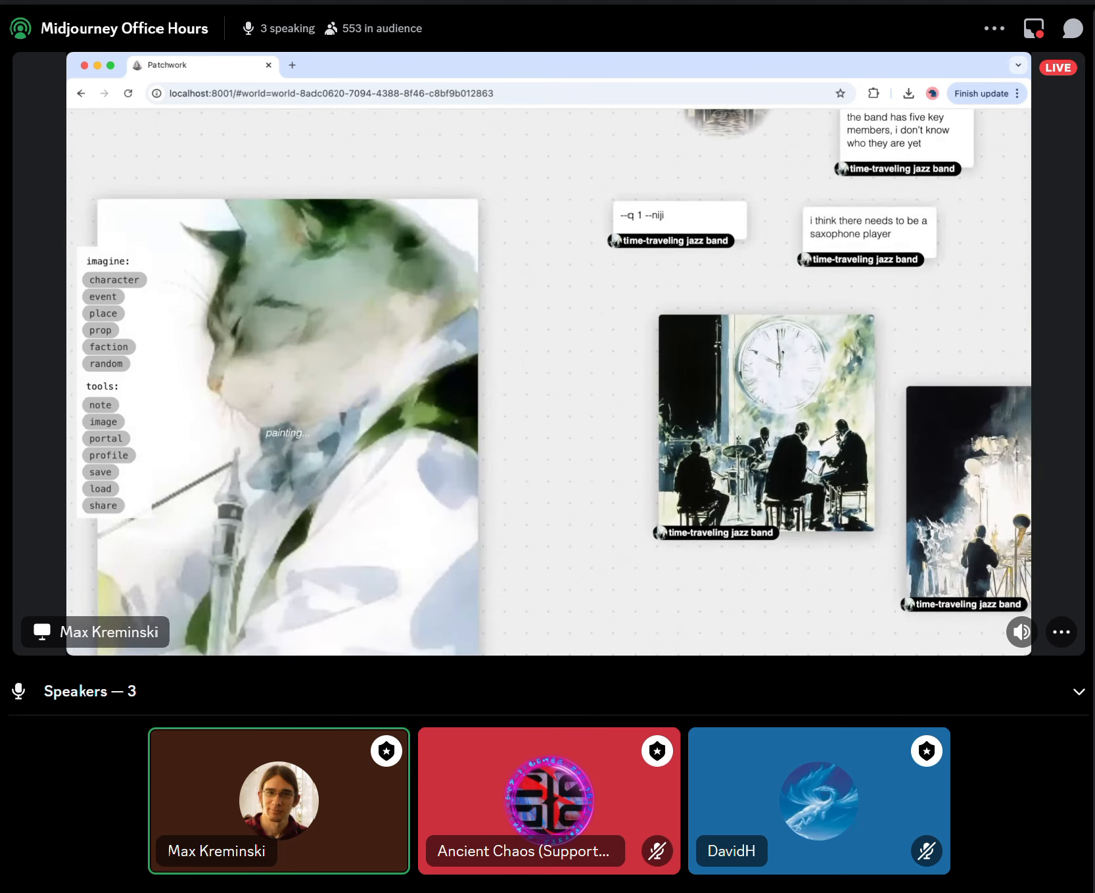
{"action": "scroll", "coordinate": [663, 221], "scroll_direction": "down", "scroll_amount": 6}
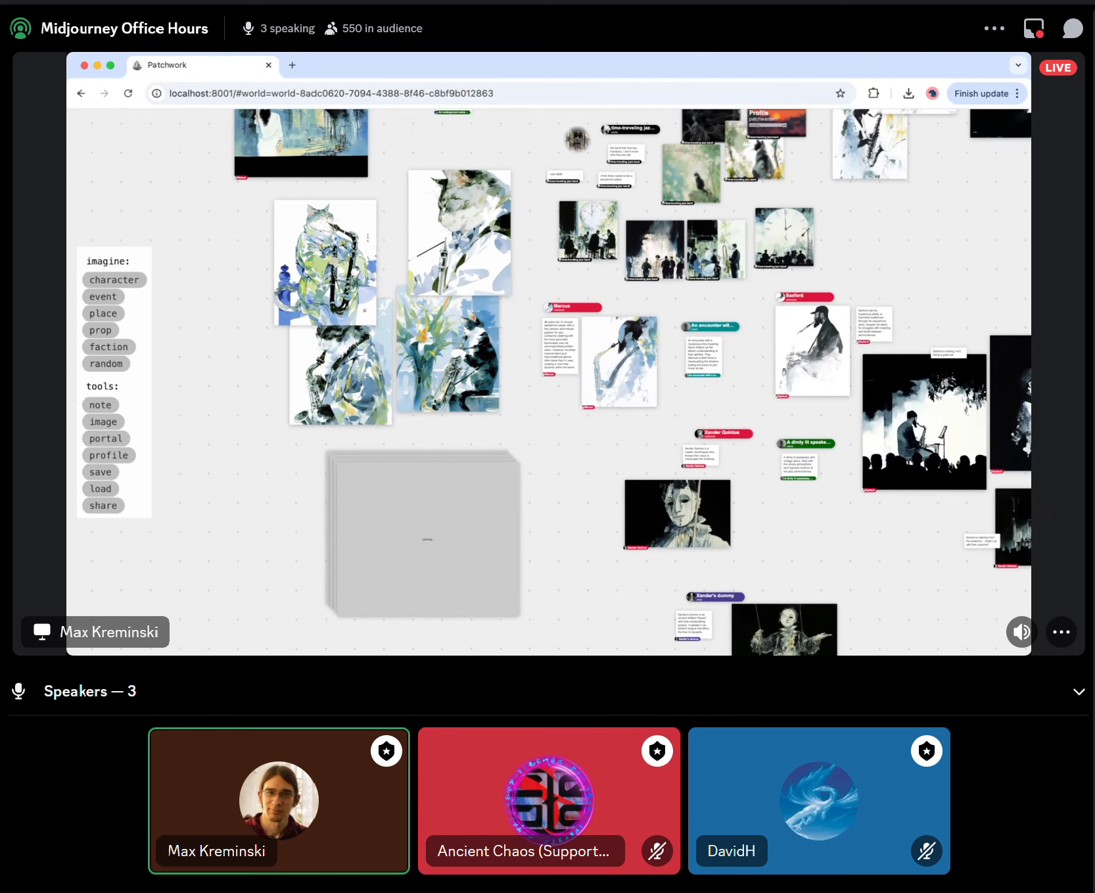
Spread the four newly generated orange and purple images apart in the empty space below the jazz cat images.
{"action": "left_click_drag", "start_coordinate": [428, 539], "coordinate": [302, 579]}
{"action": "scroll", "coordinate": [302, 579], "scroll_direction": "down", "scroll_amount": 2}
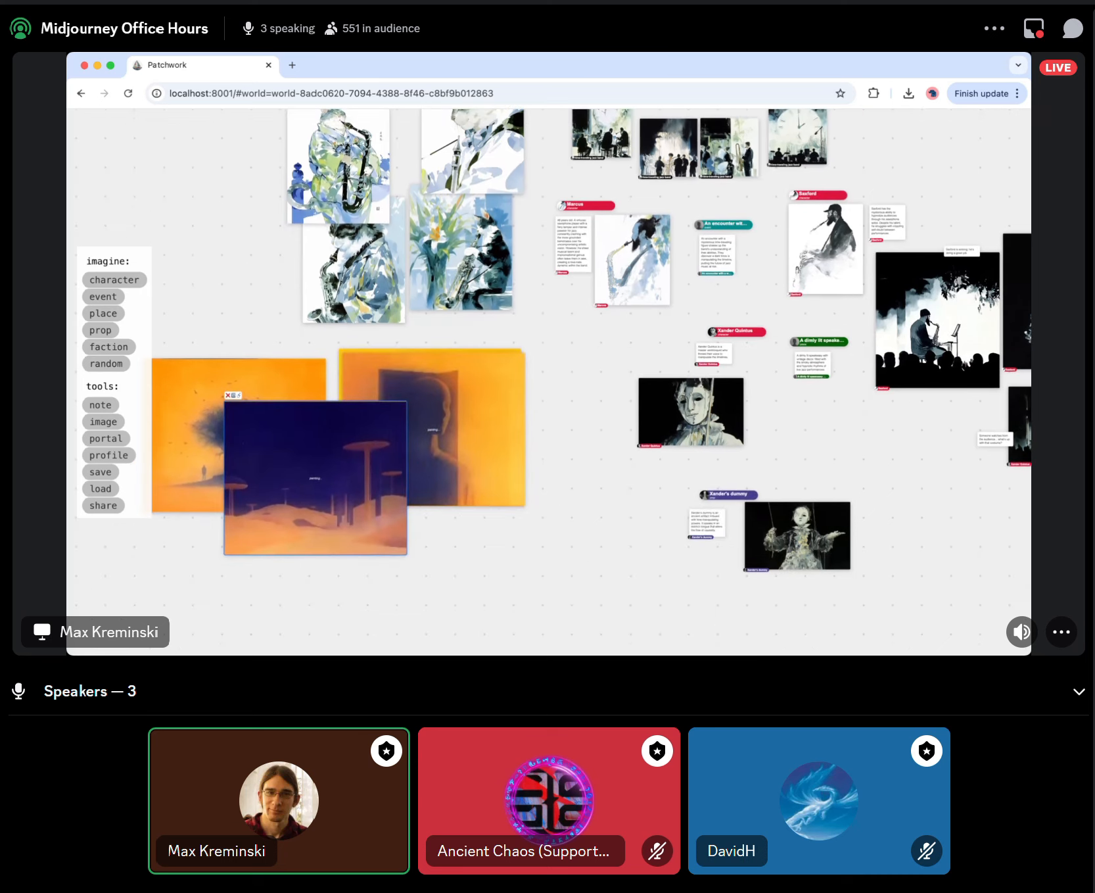
{"action": "left_click_drag", "start_coordinate": [434, 429], "coordinate": [535, 534]}
{"action": "left_click_drag", "start_coordinate": [315, 478], "coordinate": [315, 541]}
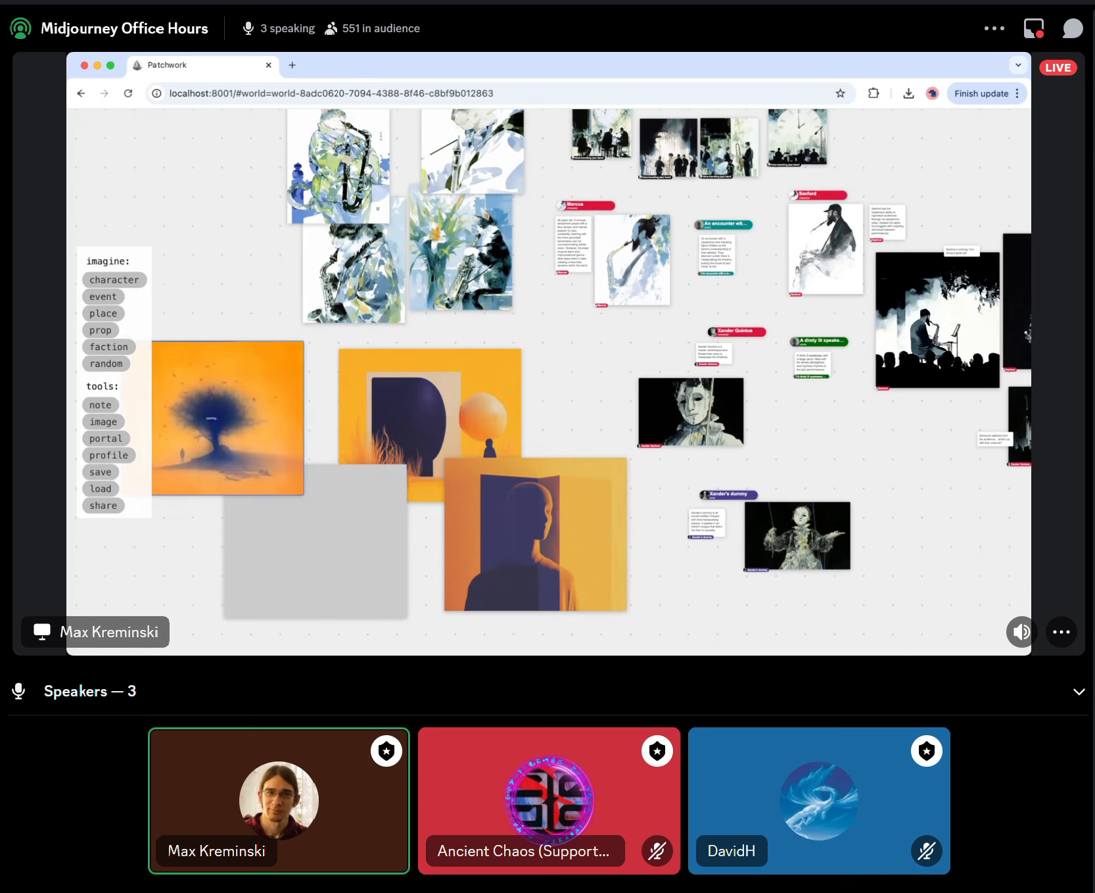
{"action": "scroll", "coordinate": [318, 625], "scroll_direction": "up", "scroll_amount": 5}
{"action": "scroll", "coordinate": [549, 362], "scroll_direction": "down", "scroll_amount": 3}
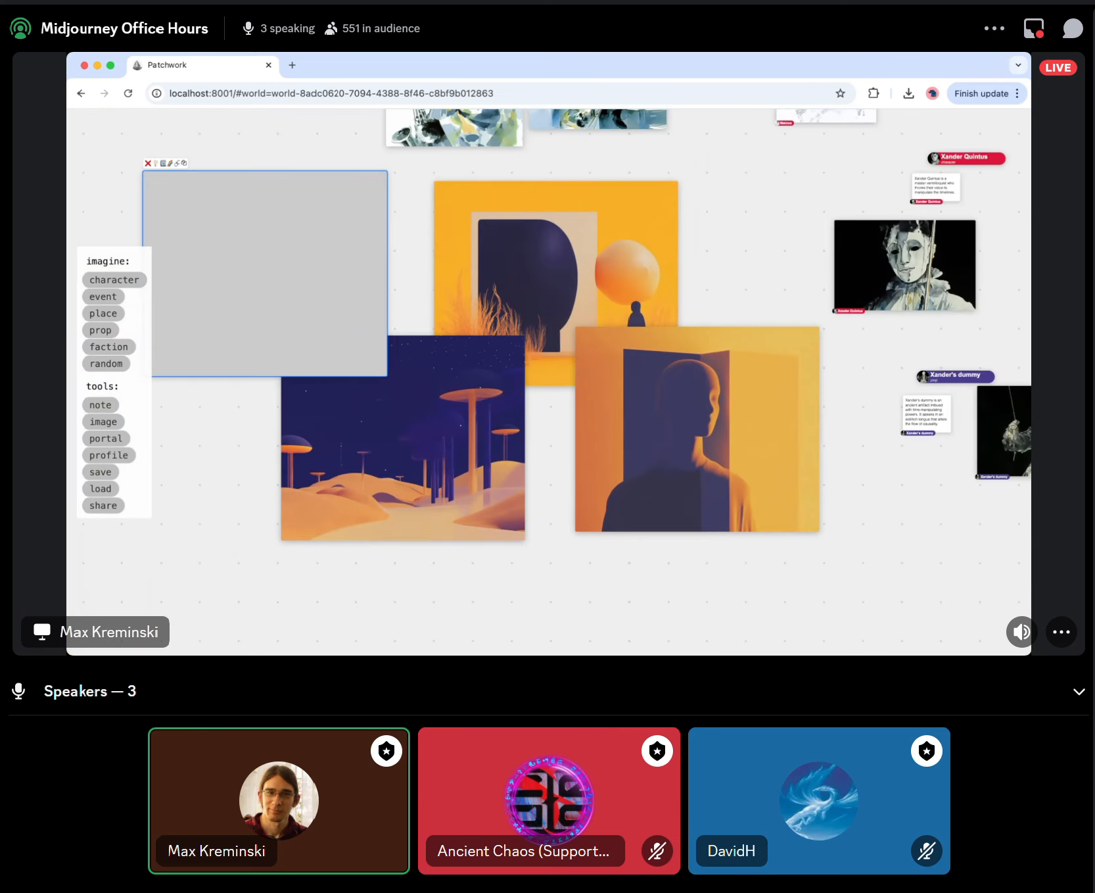
{"action": "scroll", "coordinate": [265, 273], "scroll_direction": "up", "scroll_amount": 1}
{"action": "left_click_drag", "start_coordinate": [409, 450], "coordinate": [401, 482]}
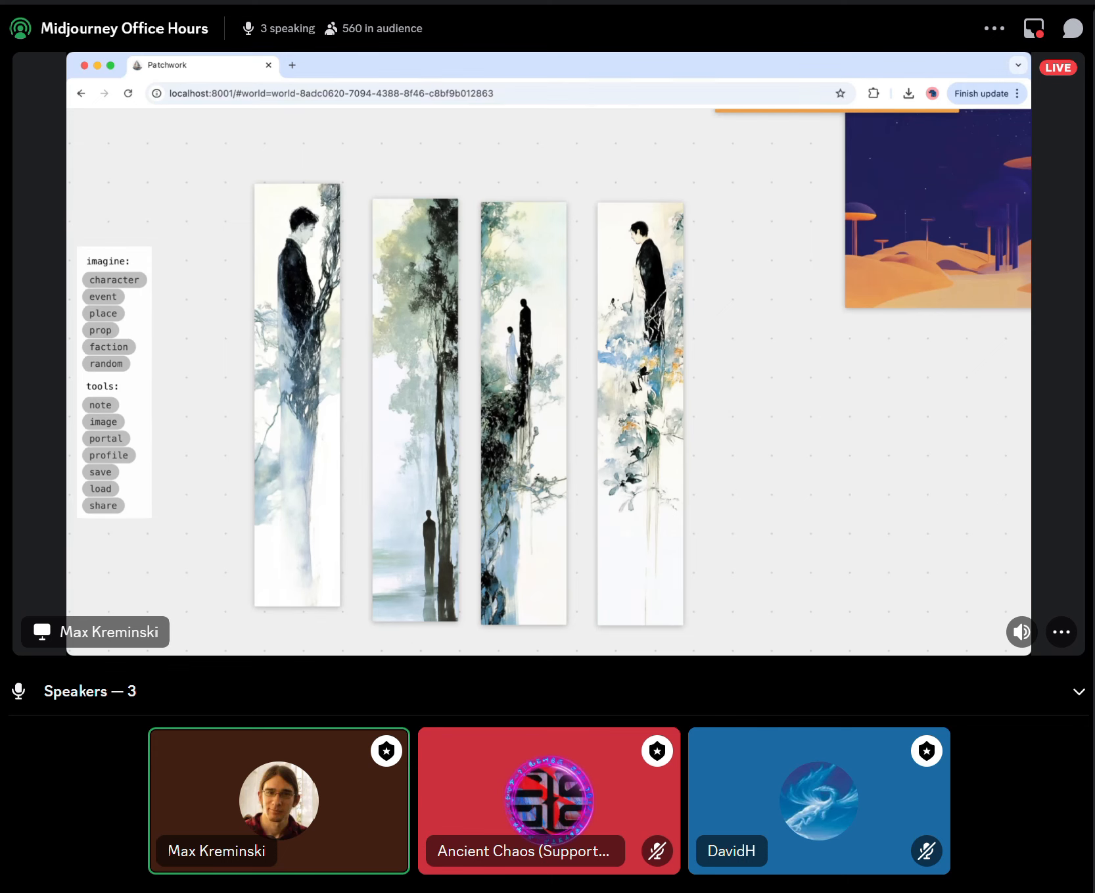
Delete the four tall, narrow images of figures and trees from the board.
{"action": "left_click_drag", "start_coordinate": [747, 441], "coordinate": [239, 384]}
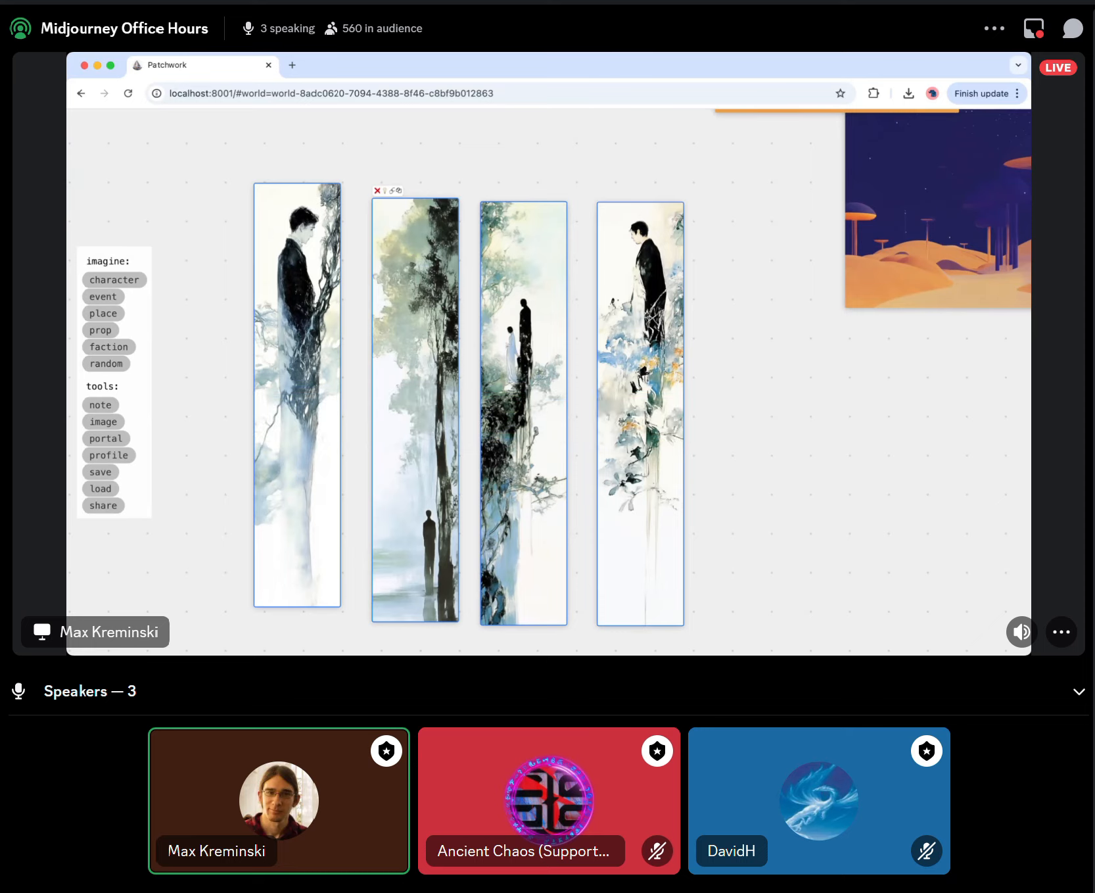
{"action": "key", "text": "BackSpace"}
{"action": "key", "text": "super+Tab"}
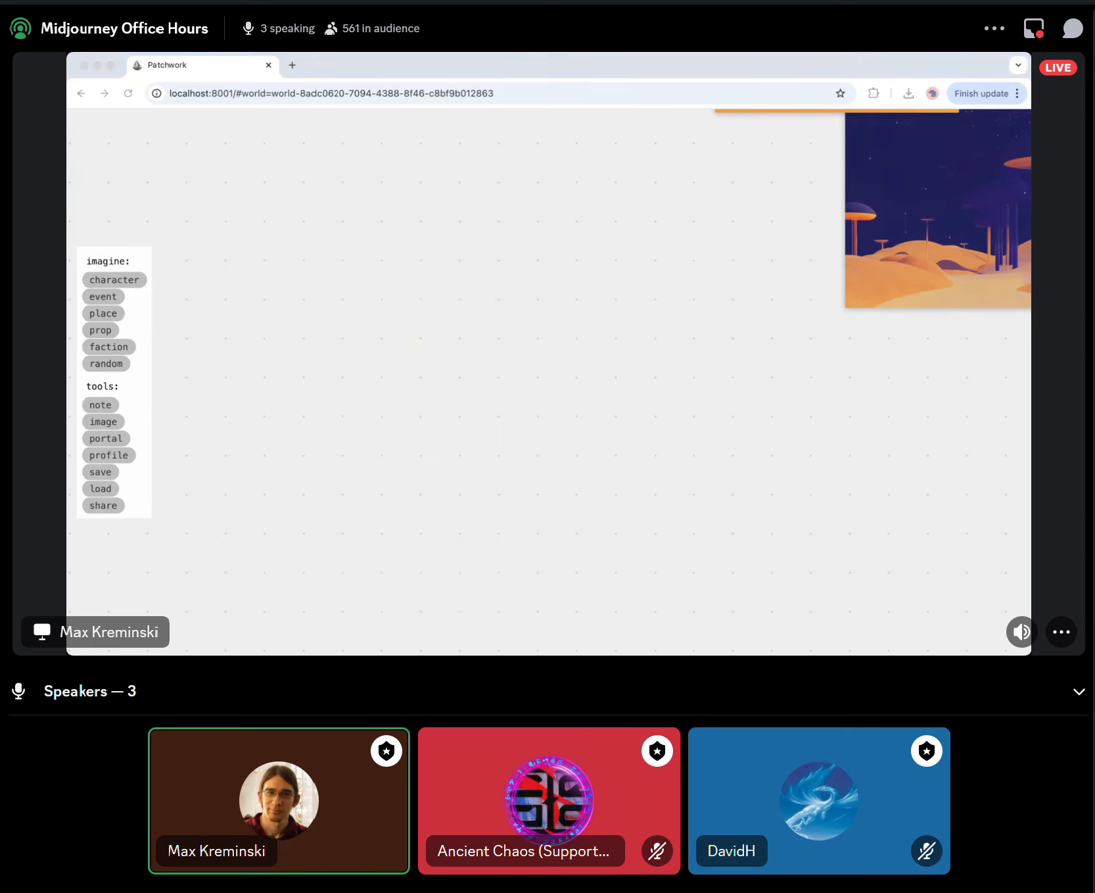
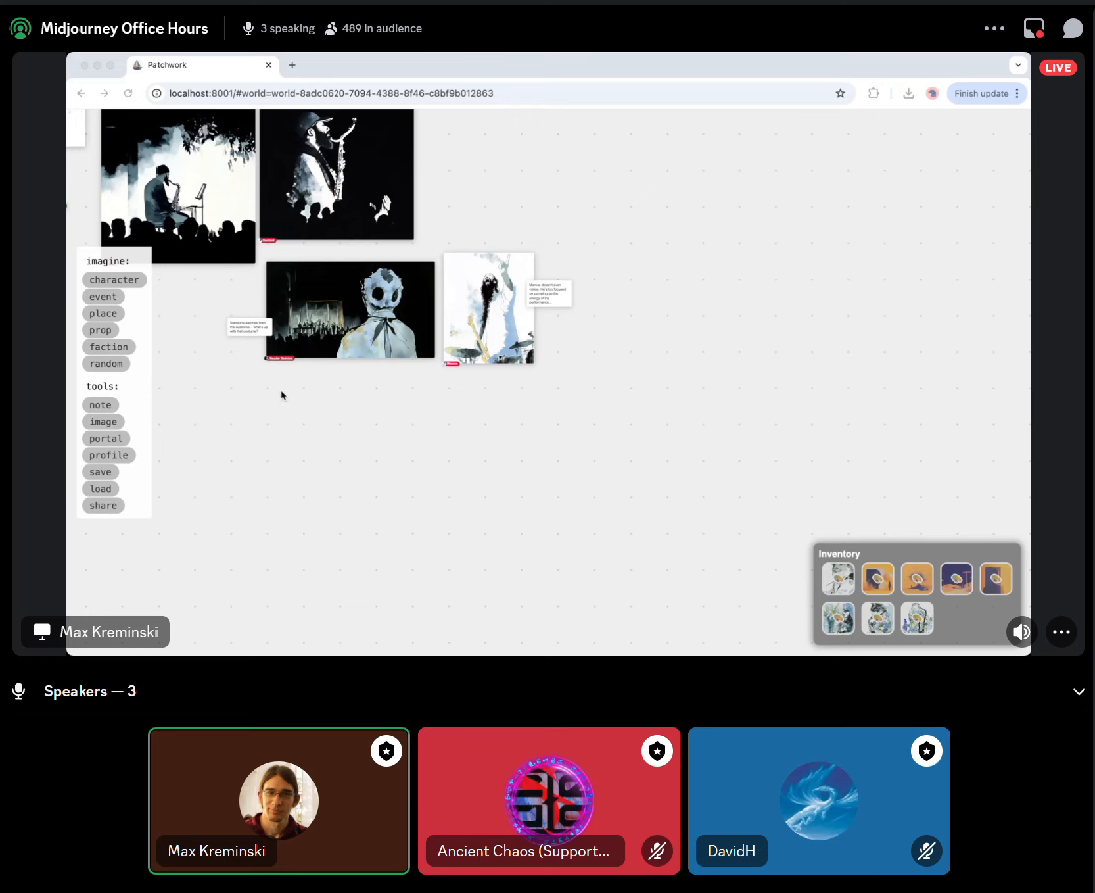
{"action": "key", "text": "super+Tab"}
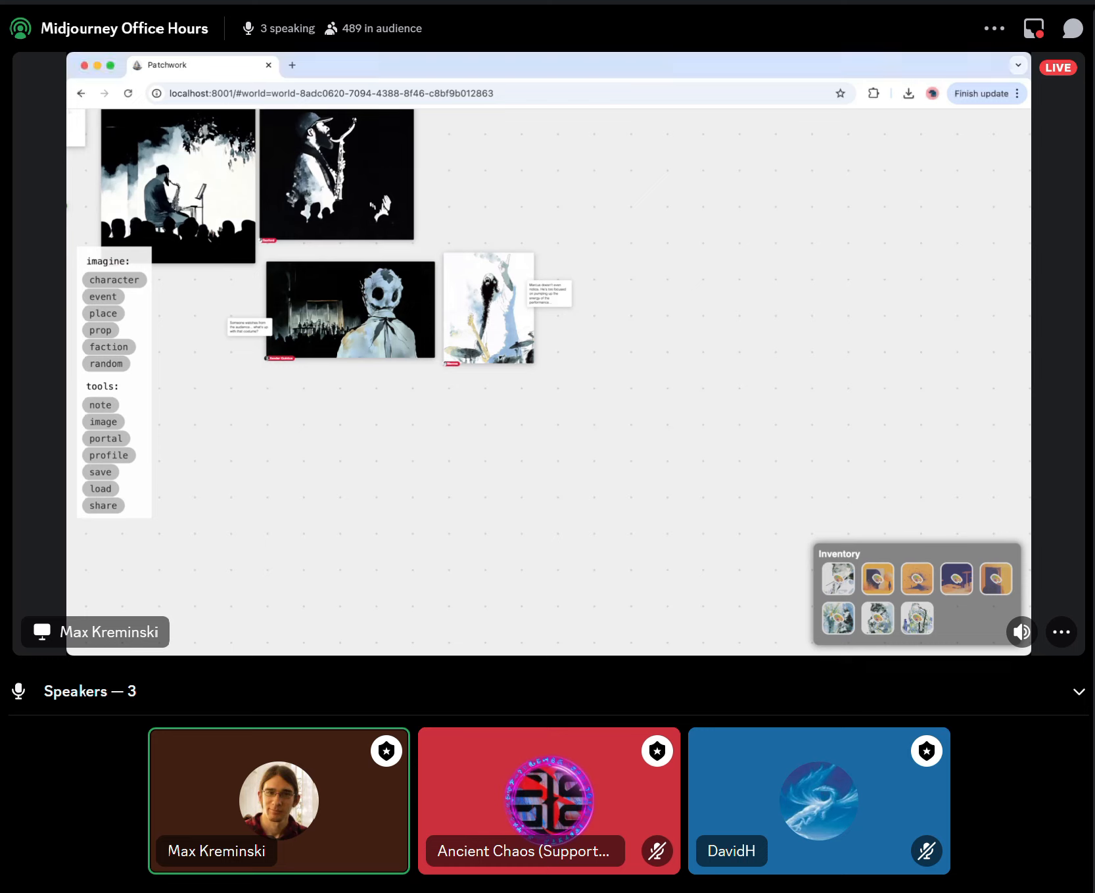
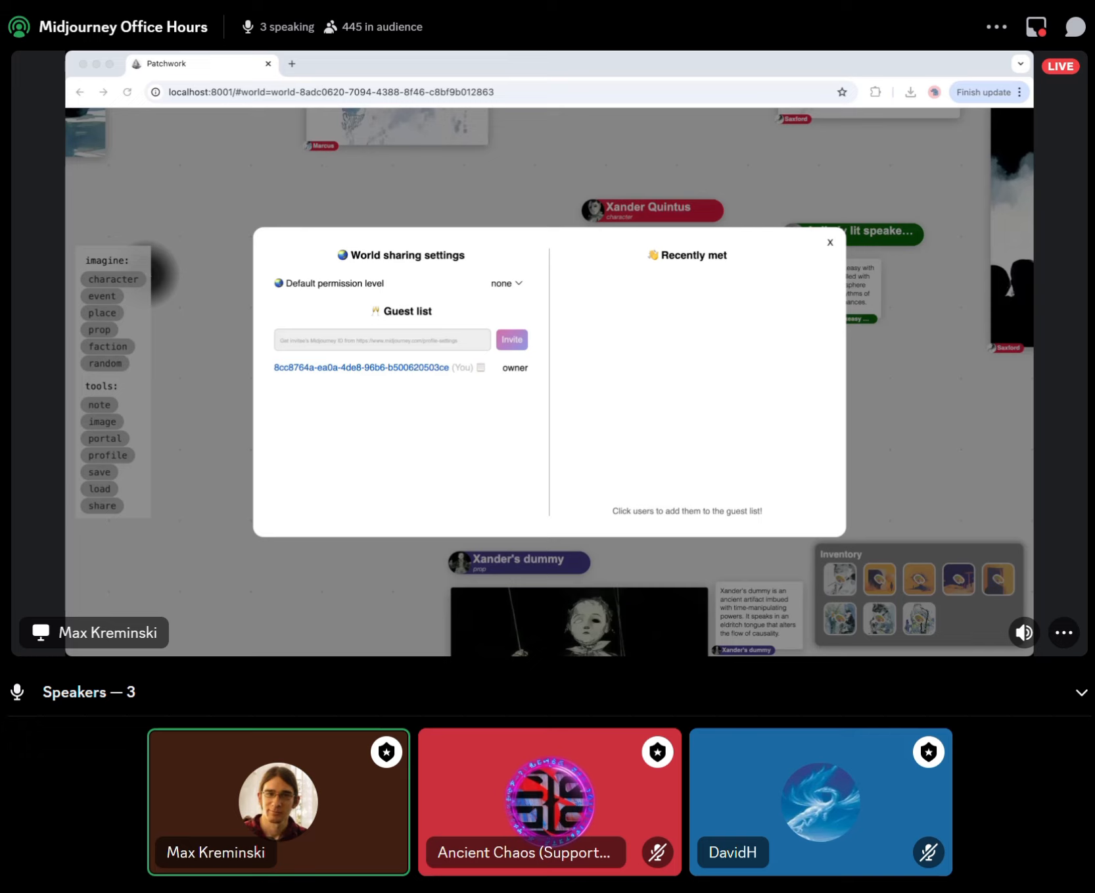
Show the default permission level options in the world sharing settings and close the settings.
{"action": "key", "text": "super+Tab"}
{"action": "left_click", "coordinate": [507, 283]}
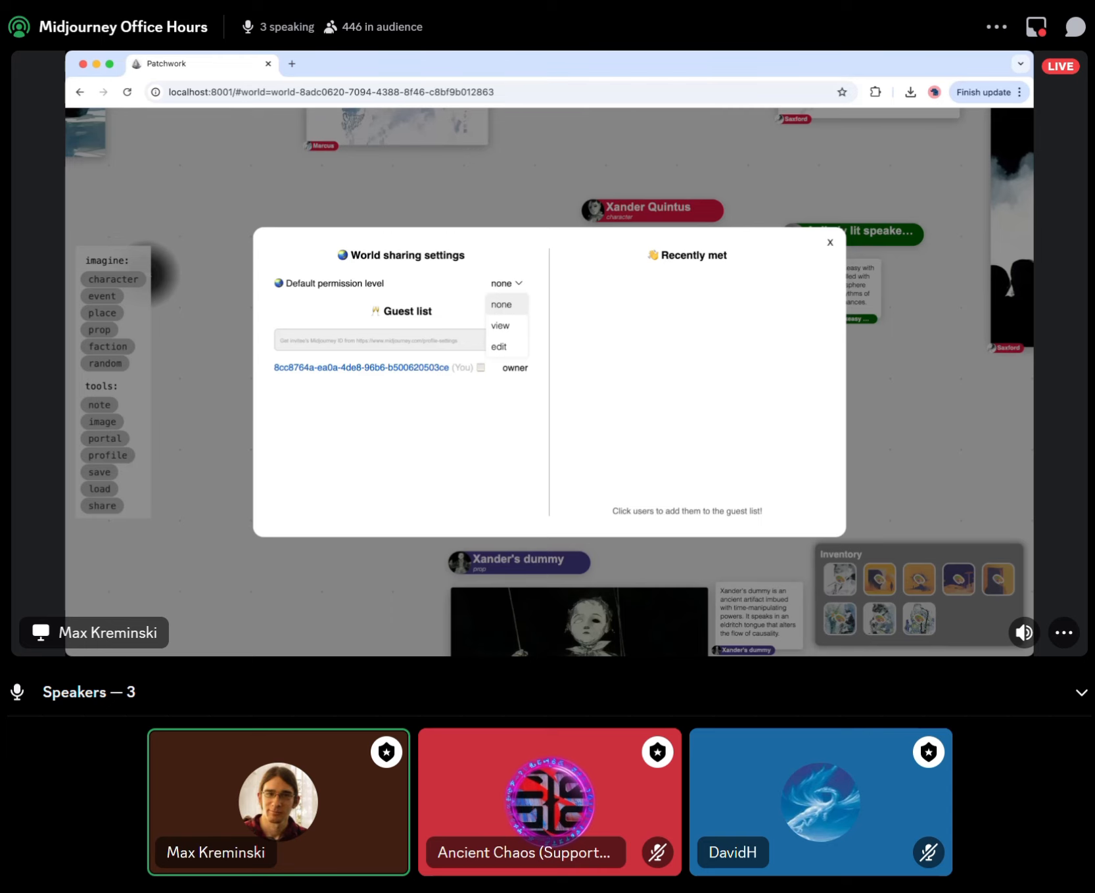
{"action": "key", "text": "Escape"}
{"action": "key", "text": "Escape"}
View the whole board as an overview and reopen the world sharing settings.
{"action": "scroll", "coordinate": [569, 401], "scroll_direction": "down", "scroll_amount": 10}
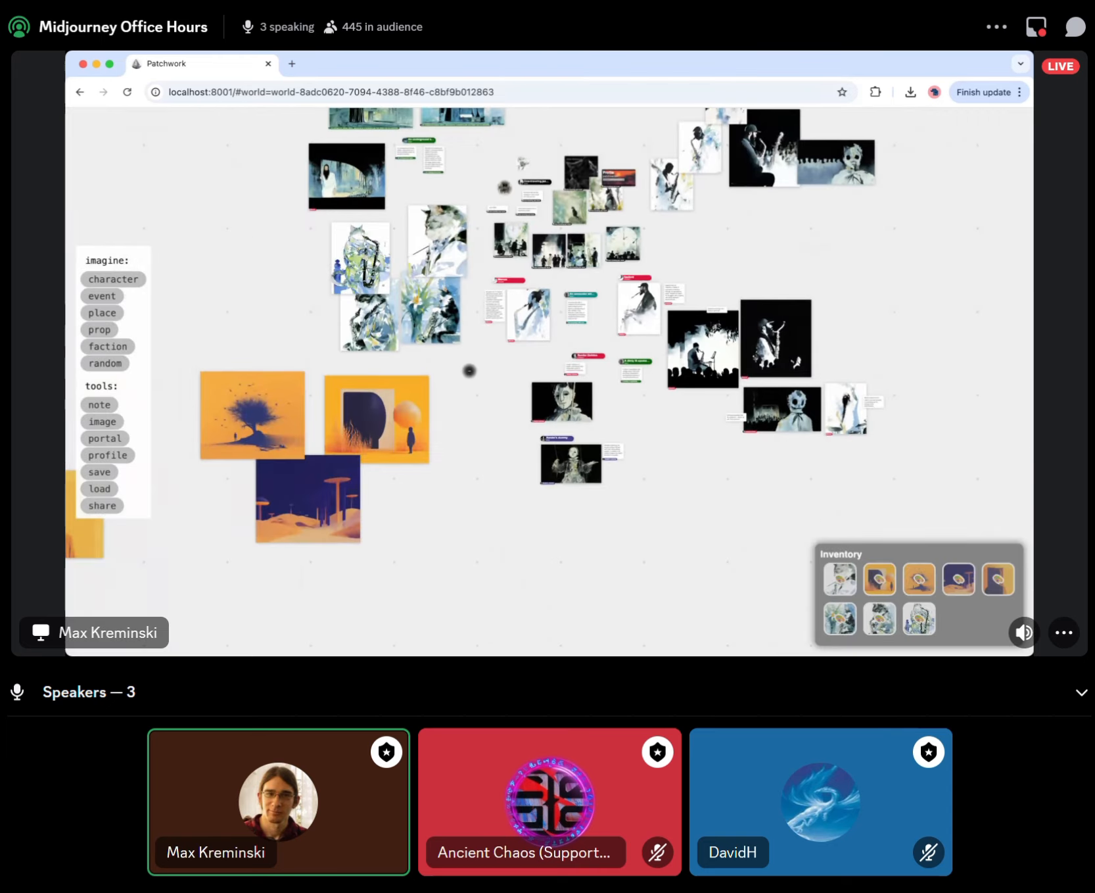
{"action": "left_click_drag", "start_coordinate": [614, 420], "coordinate": [571, 504]}
{"action": "left_click_drag", "start_coordinate": [426, 455], "coordinate": [444, 426]}
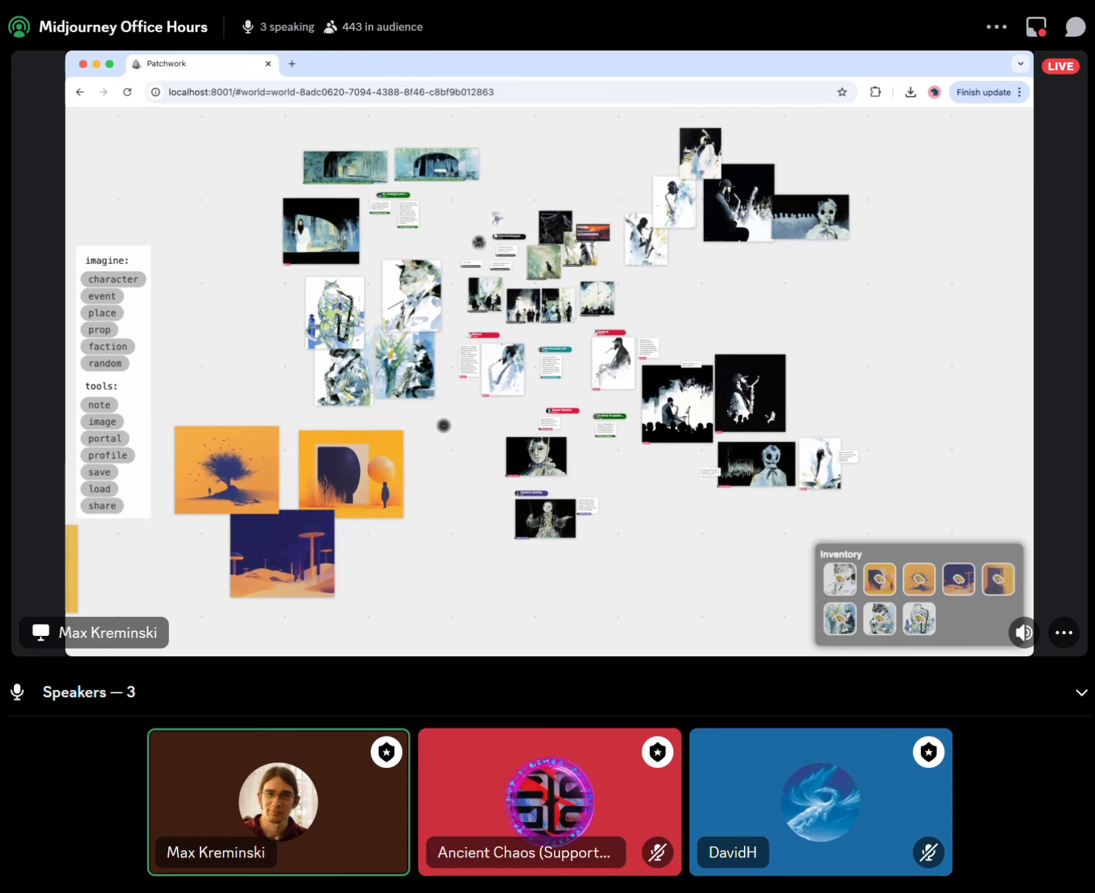
{"action": "left_click", "coordinate": [102, 505]}
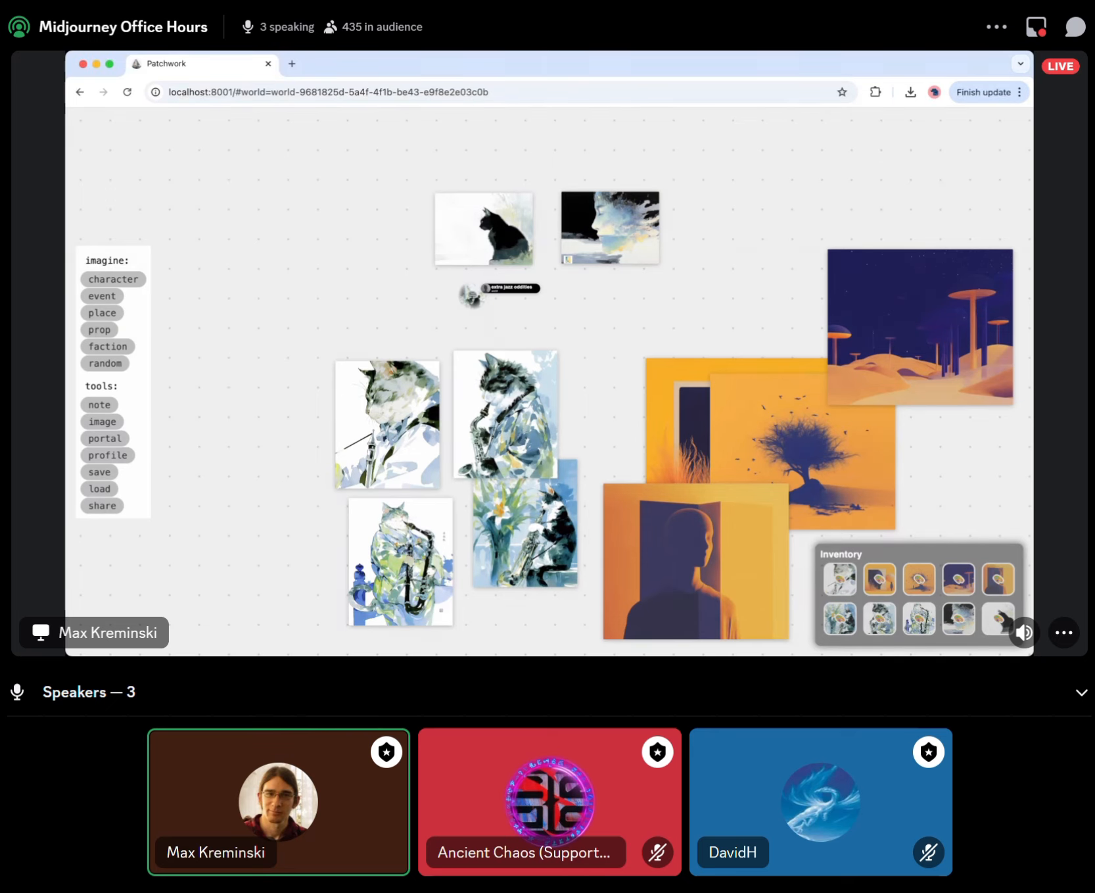
Travel through the portal beside the "extra jazz oddities" label to the time-traveling jazz band world.
{"action": "scroll", "coordinate": [290, 535], "scroll_direction": "down", "scroll_amount": 2}
{"action": "left_click_drag", "start_coordinate": [291, 535], "coordinate": [252, 485]}
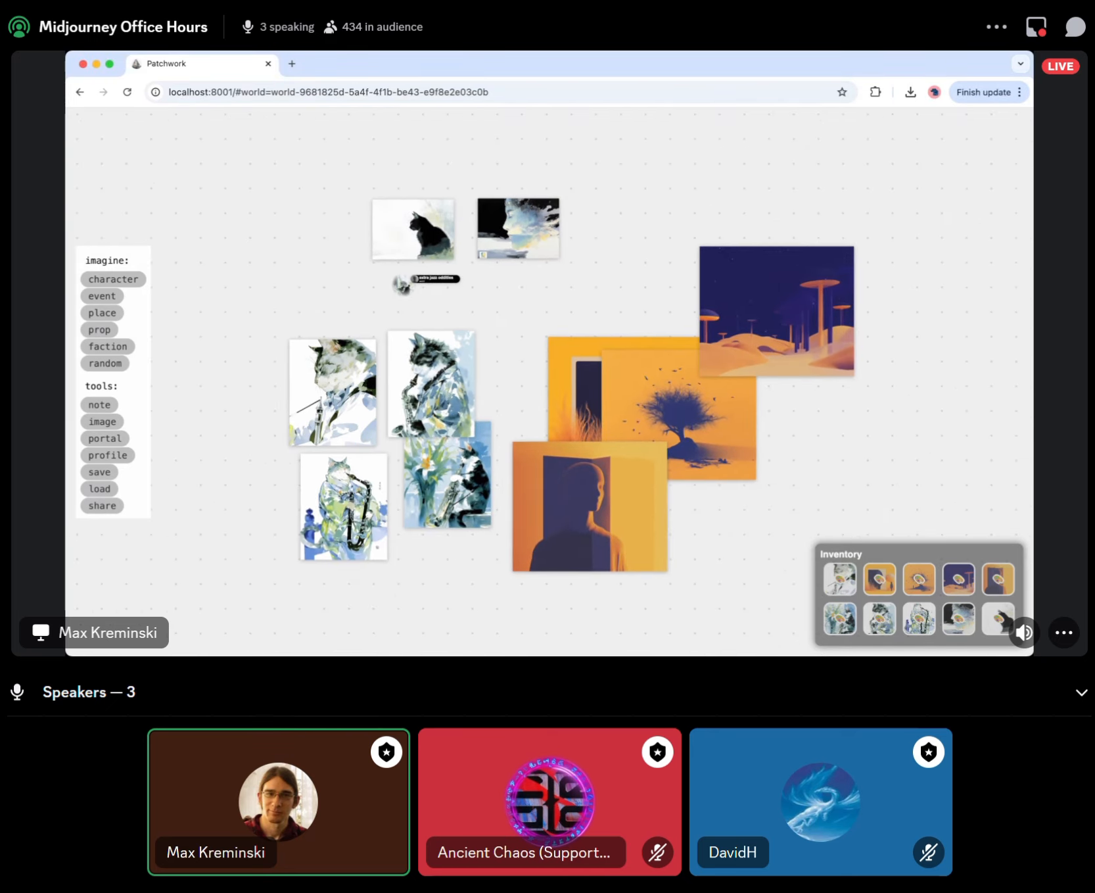
{"action": "double_click", "coordinate": [403, 285]}
{"action": "scroll", "coordinate": [386, 343], "scroll_direction": "down", "scroll_amount": 10}
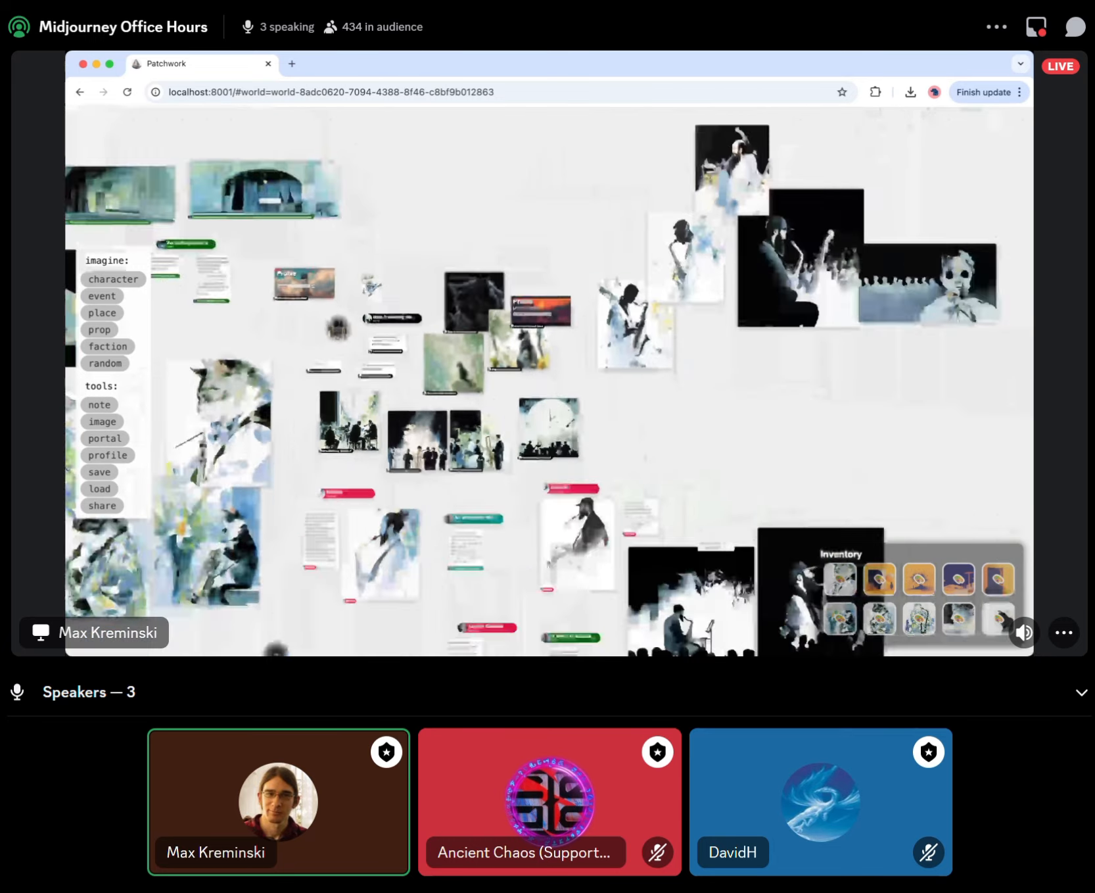
{"action": "left_click_drag", "start_coordinate": [387, 343], "coordinate": [494, 360]}
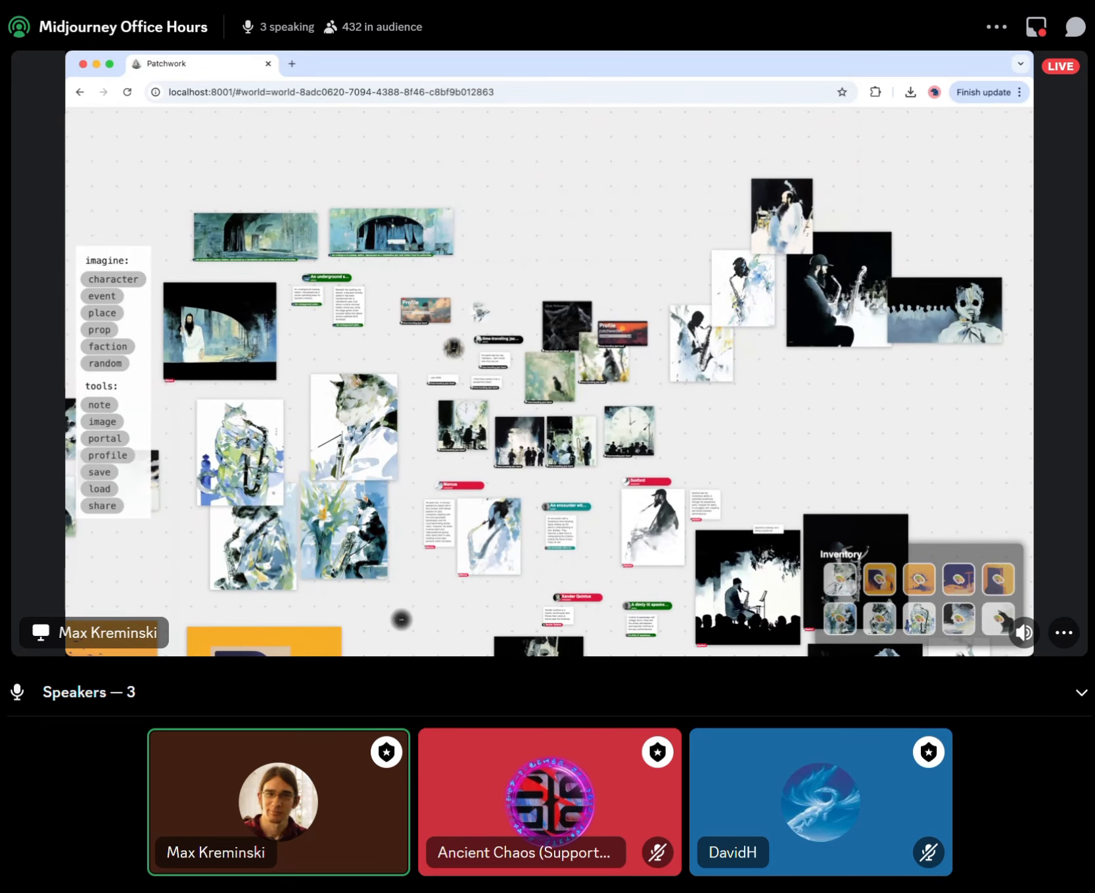
Replace the text of the style-code note near the time-traveling jazz band label with "--ar 3:5" and nudge the note slightly.
{"action": "scroll", "coordinate": [452, 329], "scroll_direction": "up", "scroll_amount": 5}
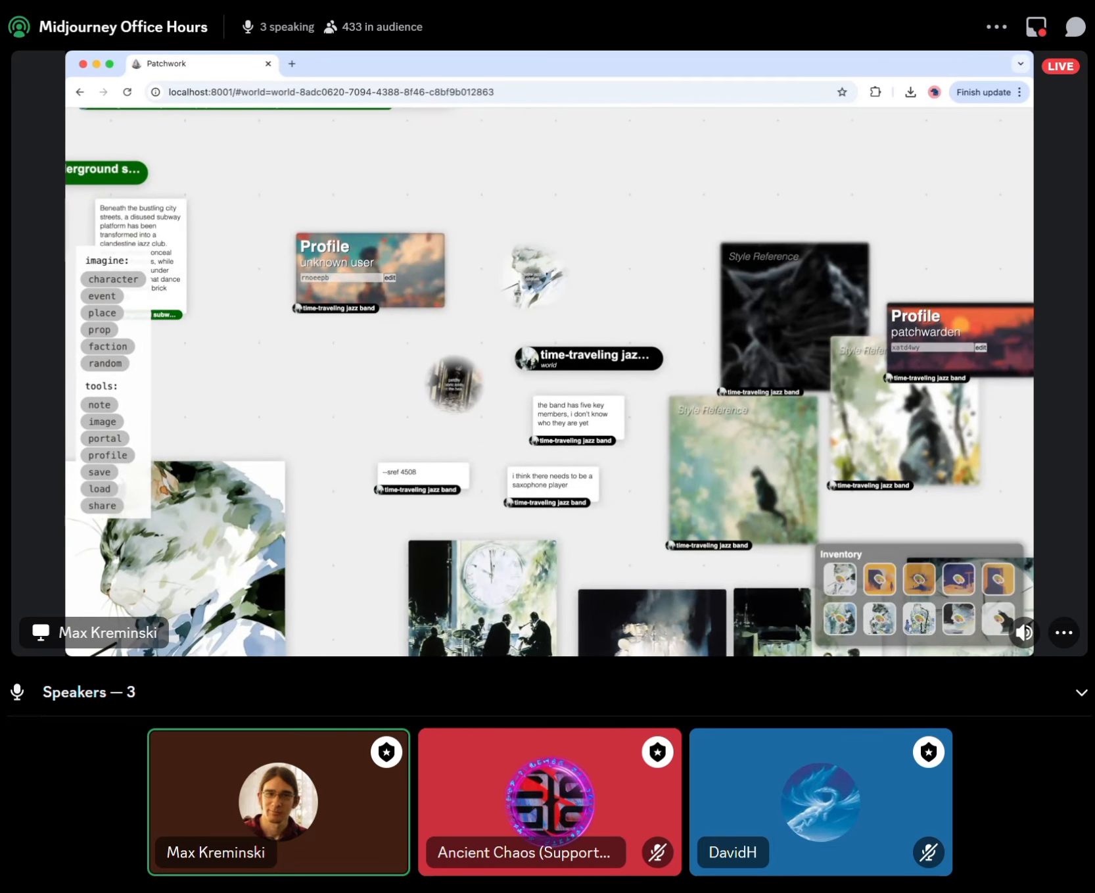
{"action": "left_click_drag", "start_coordinate": [453, 328], "coordinate": [394, 417]}
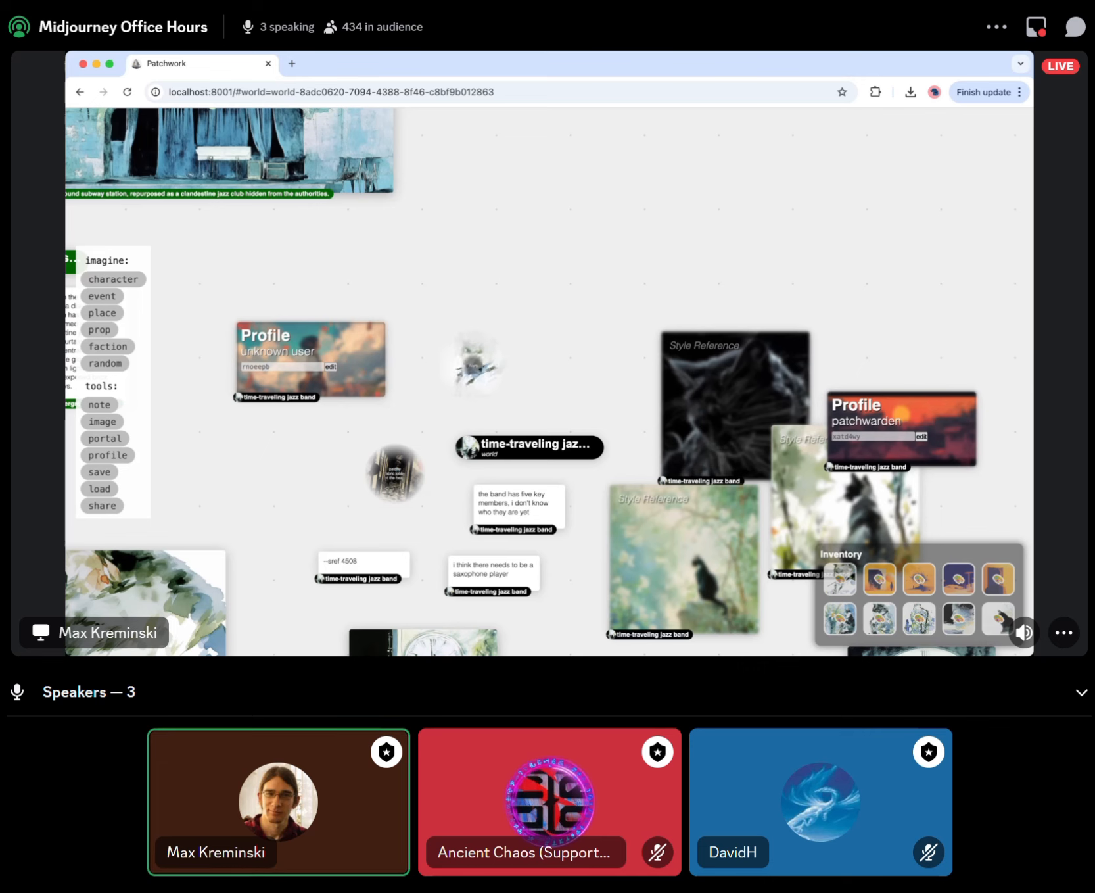
{"action": "left_click_drag", "start_coordinate": [339, 525], "coordinate": [494, 413]}
{"action": "triple_click", "coordinate": [494, 447]}
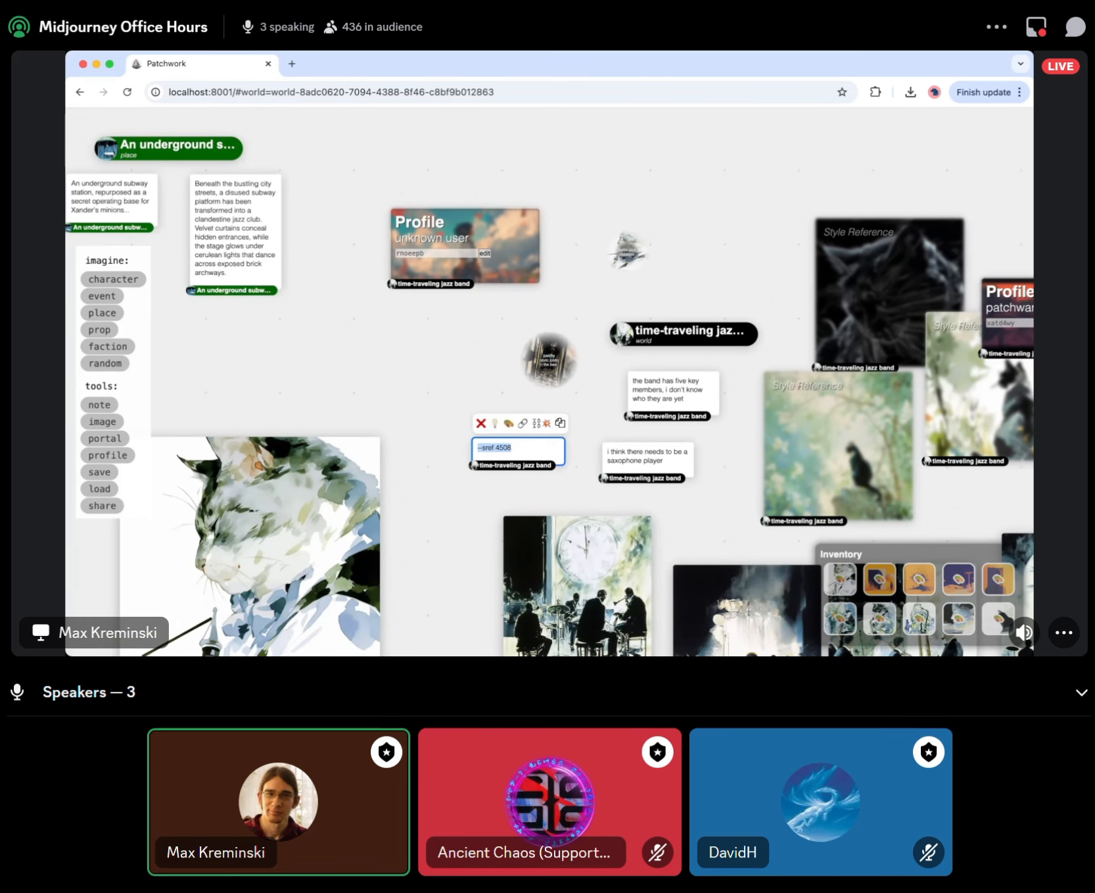
{"action": "type", "text": "--ar"}
{"action": "type", "text": " 3:4"}
{"action": "left_click", "coordinate": [434, 395]}
{"action": "left_click_drag", "start_coordinate": [434, 395], "coordinate": [402, 395]}
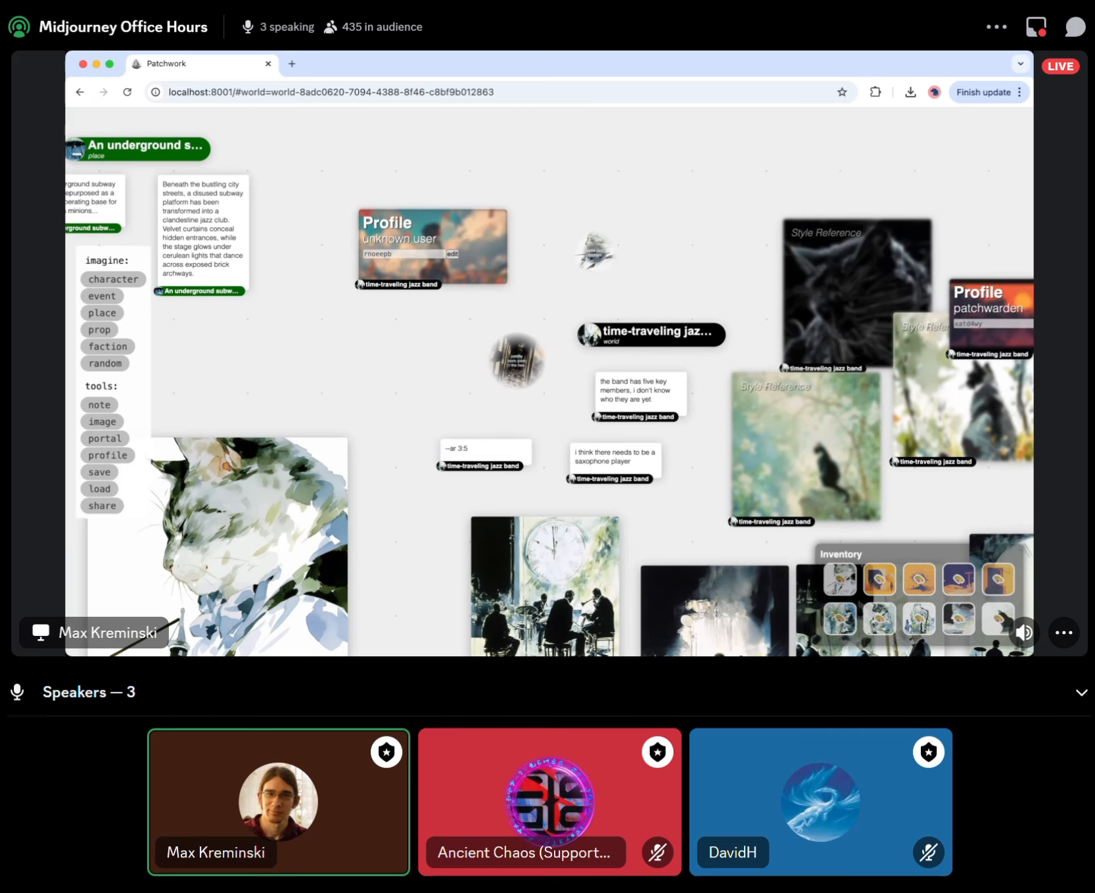
{"action": "left_click_drag", "start_coordinate": [486, 453], "coordinate": [490, 448]}
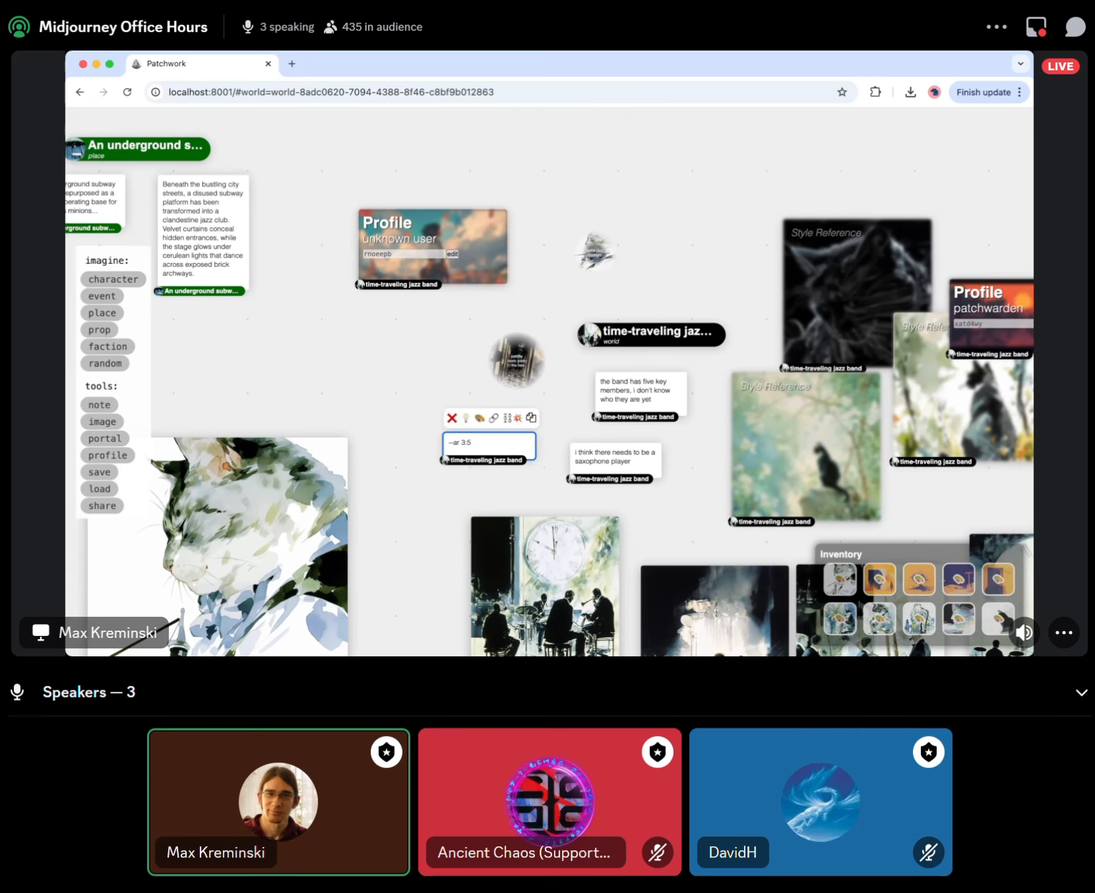
Create an image frame in the empty space above the style references and generate images from "test --ar 3:5".
{"action": "left_click_drag", "start_coordinate": [552, 289], "coordinate": [334, 449]}
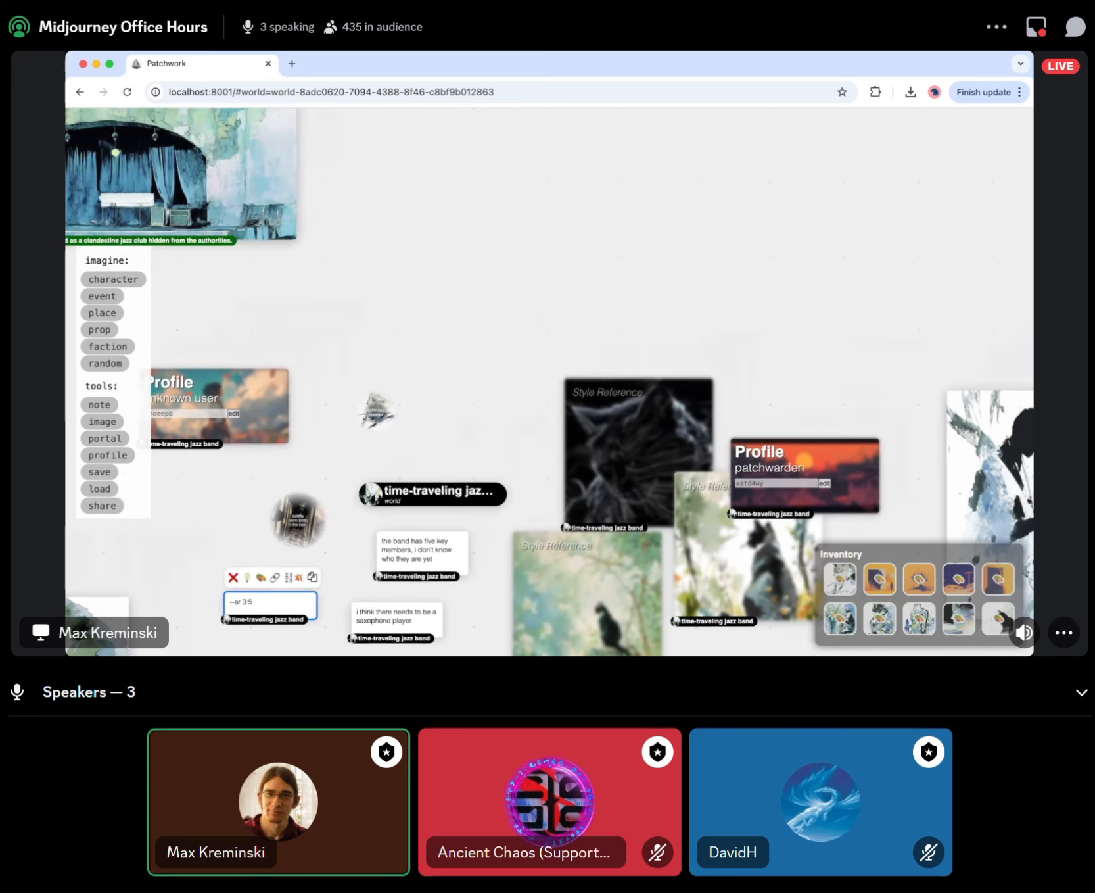
{"action": "left_click", "coordinate": [102, 422]}
{"action": "left_click_drag", "start_coordinate": [458, 139], "coordinate": [920, 216]}
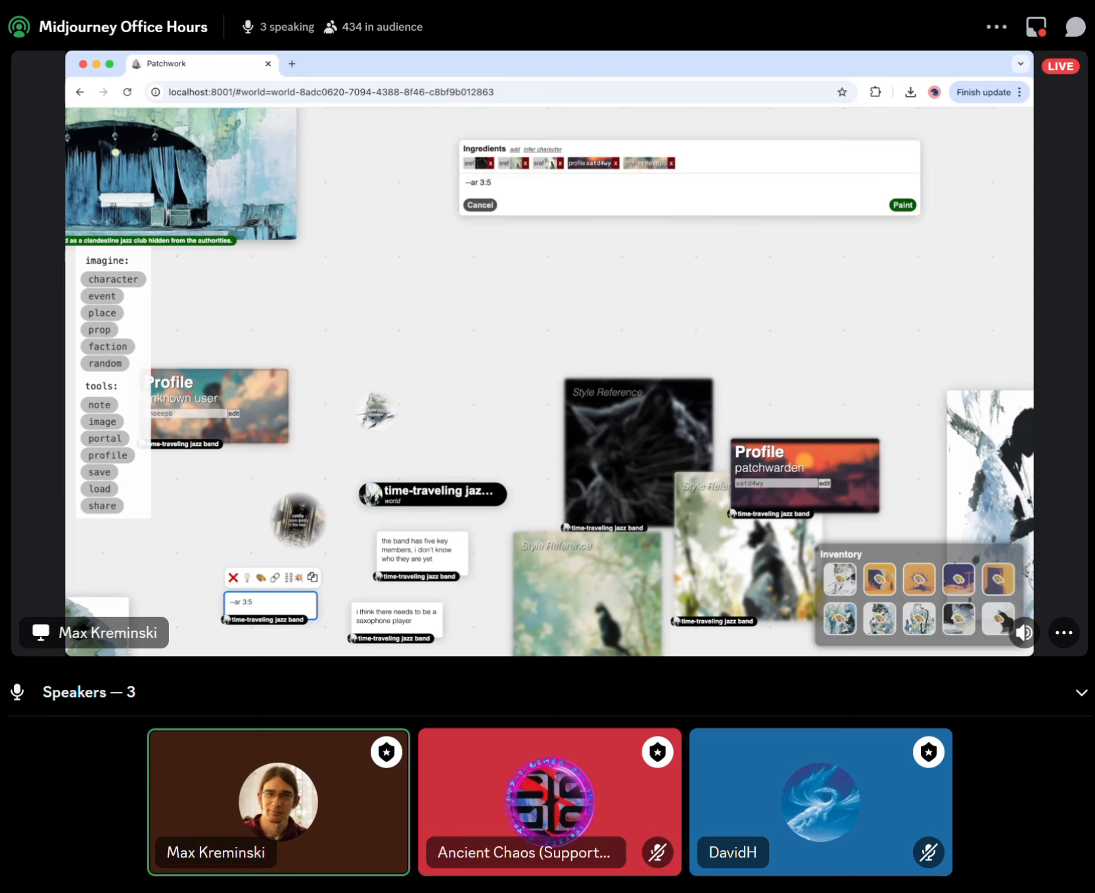
{"action": "left_click_drag", "start_coordinate": [821, 283], "coordinate": [803, 359]}
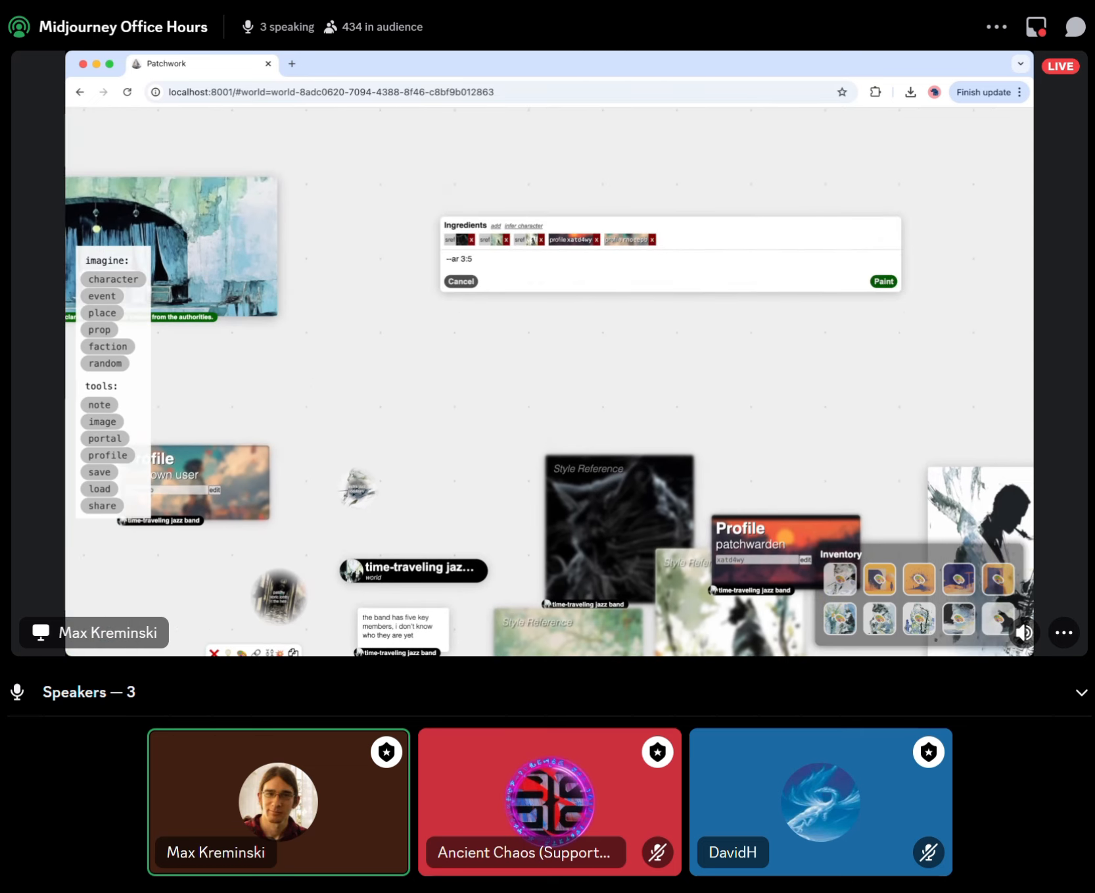
{"action": "left_click", "coordinate": [447, 259]}
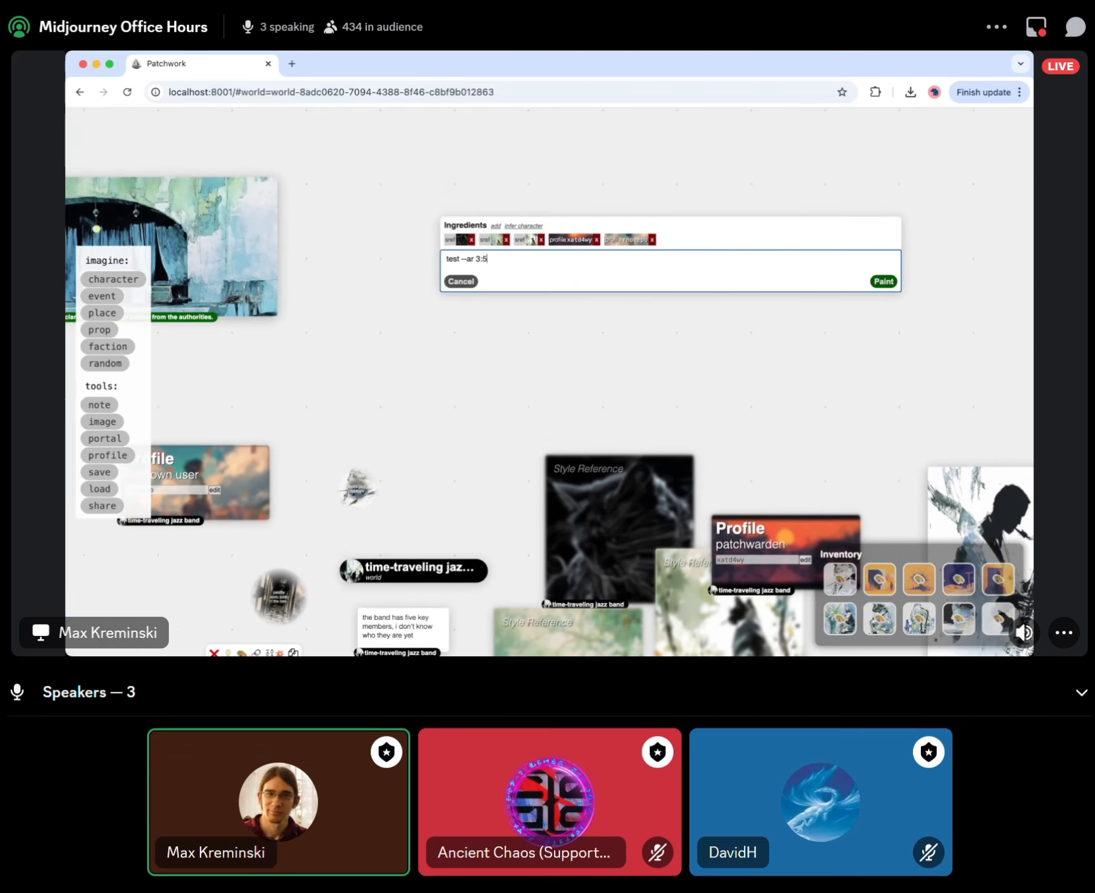
{"action": "left_click", "coordinate": [884, 280]}
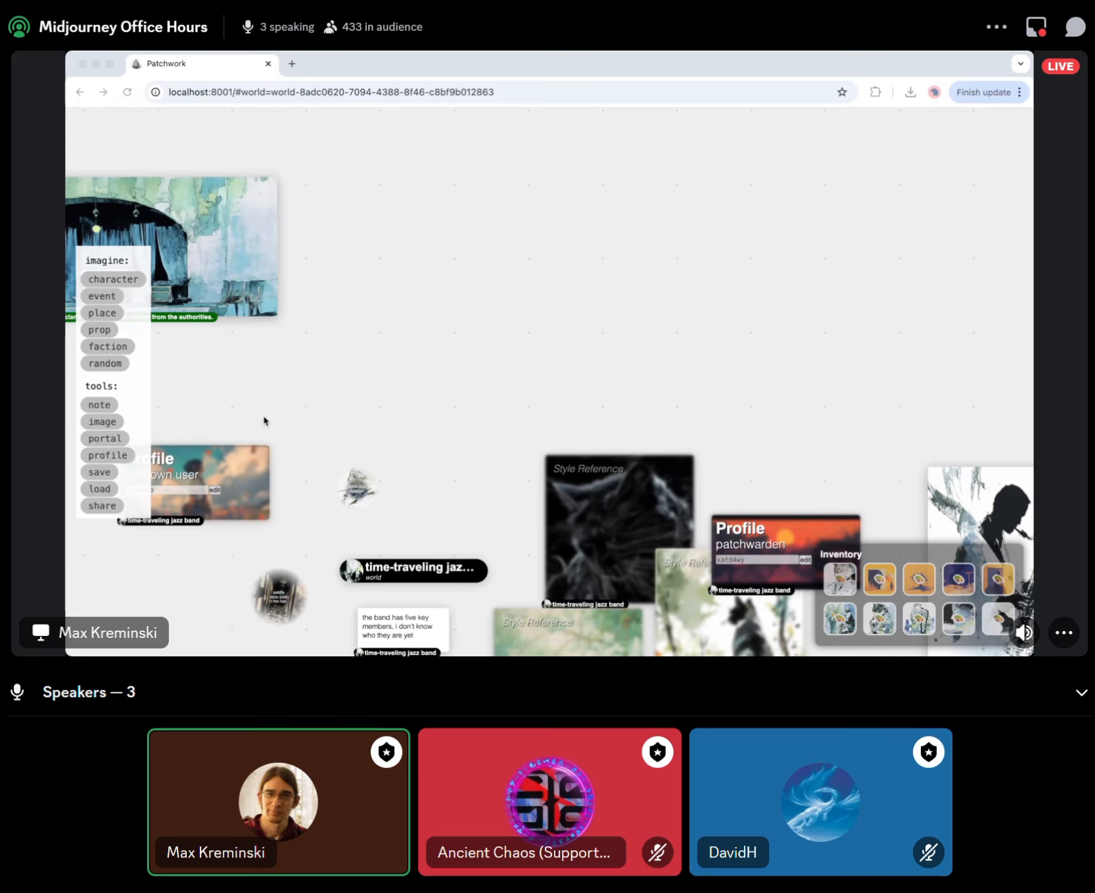
Review the choices for the world's default permission level in the sharing settings, leaving the level unset, and return to the board.
{"action": "left_click", "coordinate": [265, 421]}
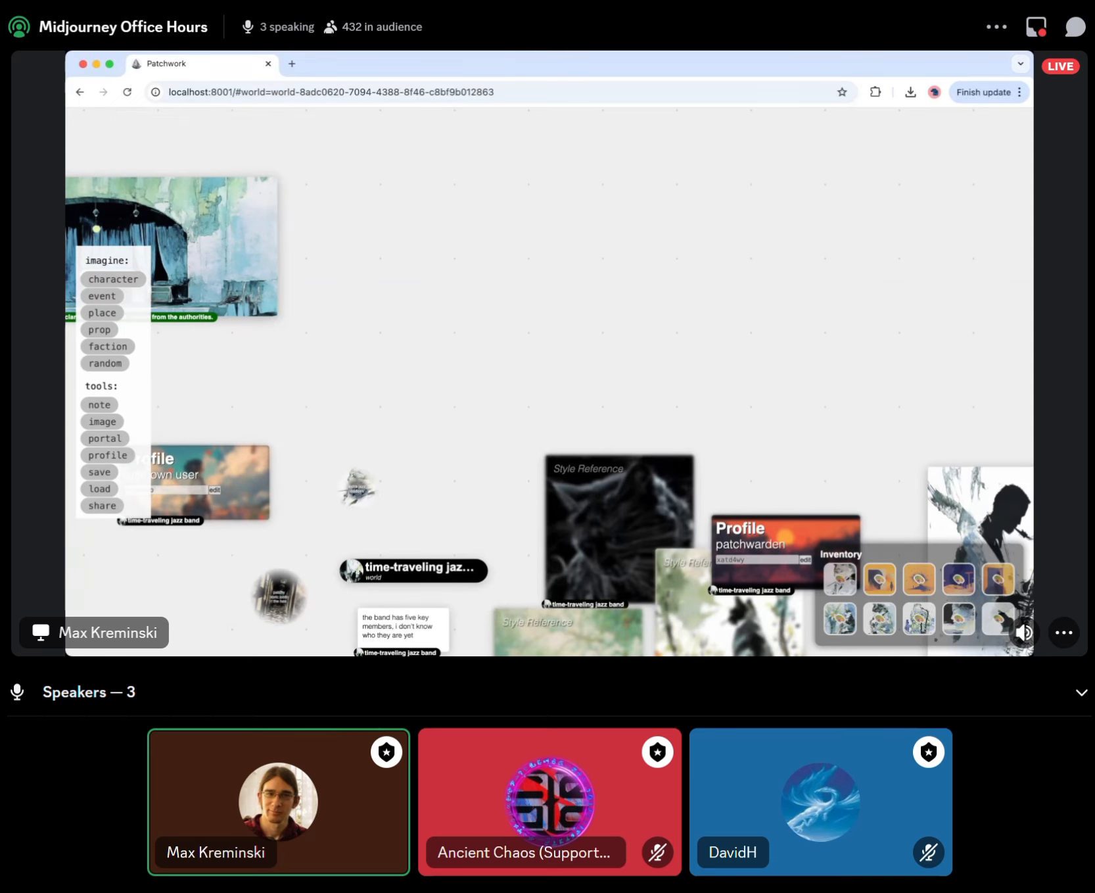
{"action": "left_click_drag", "start_coordinate": [265, 421], "coordinate": [366, 356]}
{"action": "left_click", "coordinate": [102, 505]}
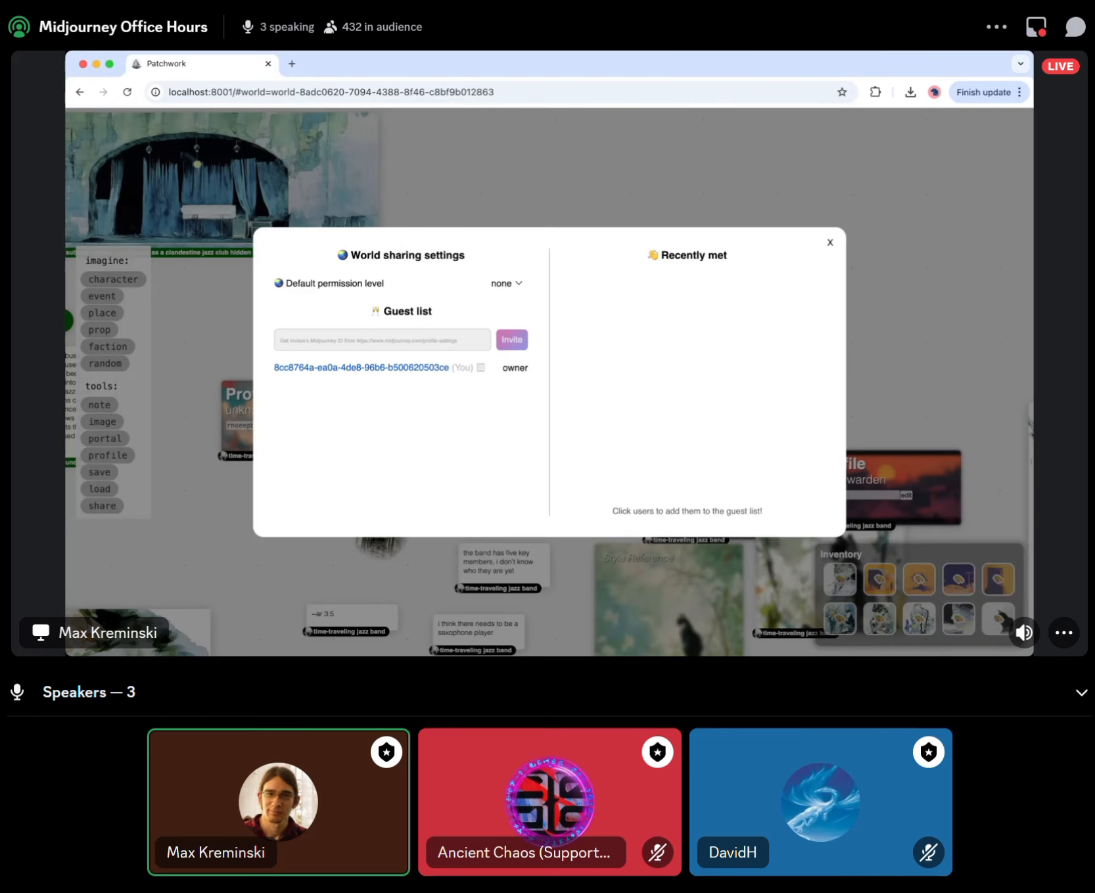
{"action": "left_click", "coordinate": [507, 283]}
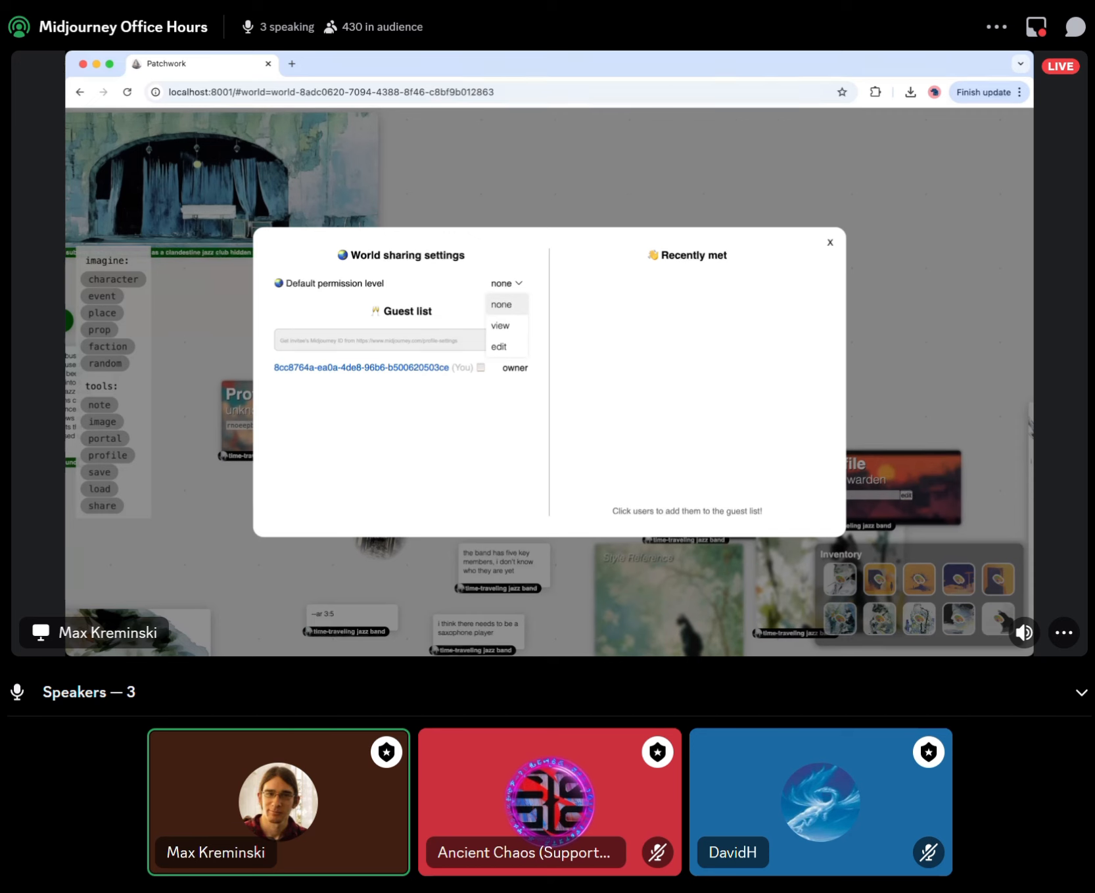
{"action": "left_click", "coordinate": [831, 243]}
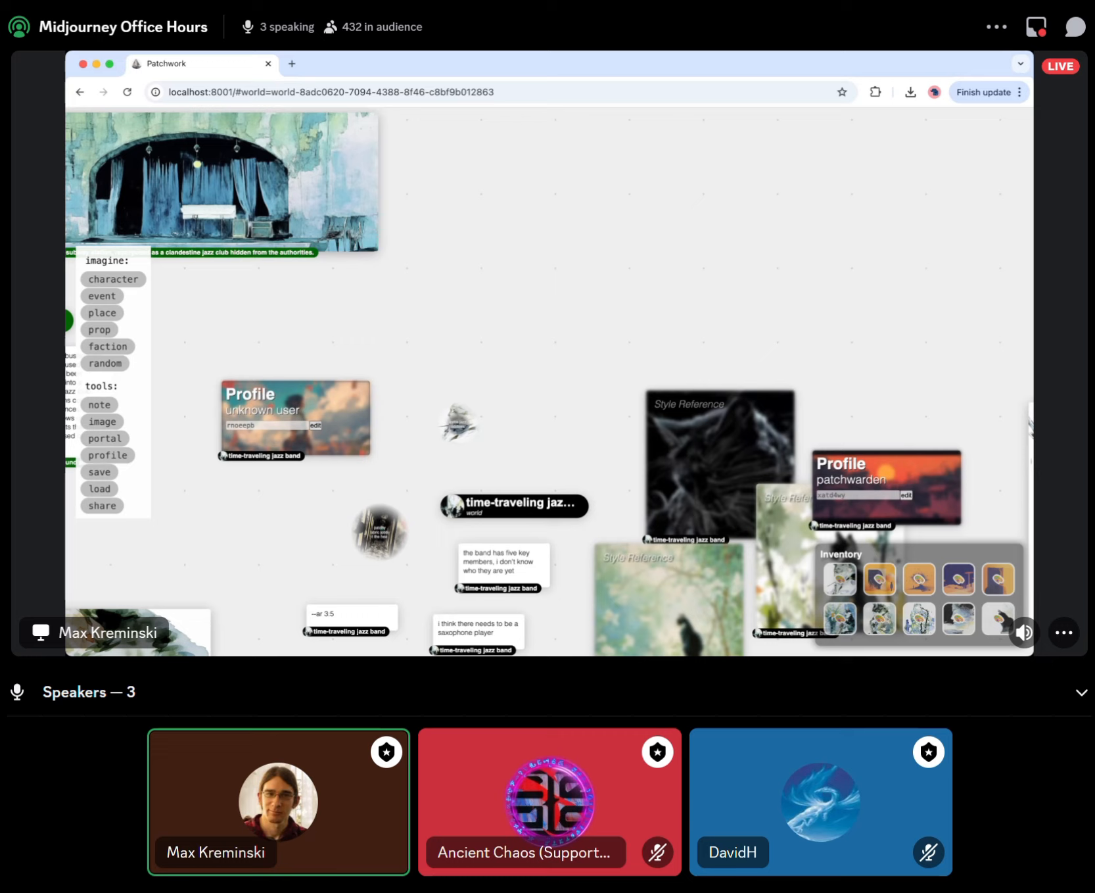
{"action": "key", "text": "super+Tab"}
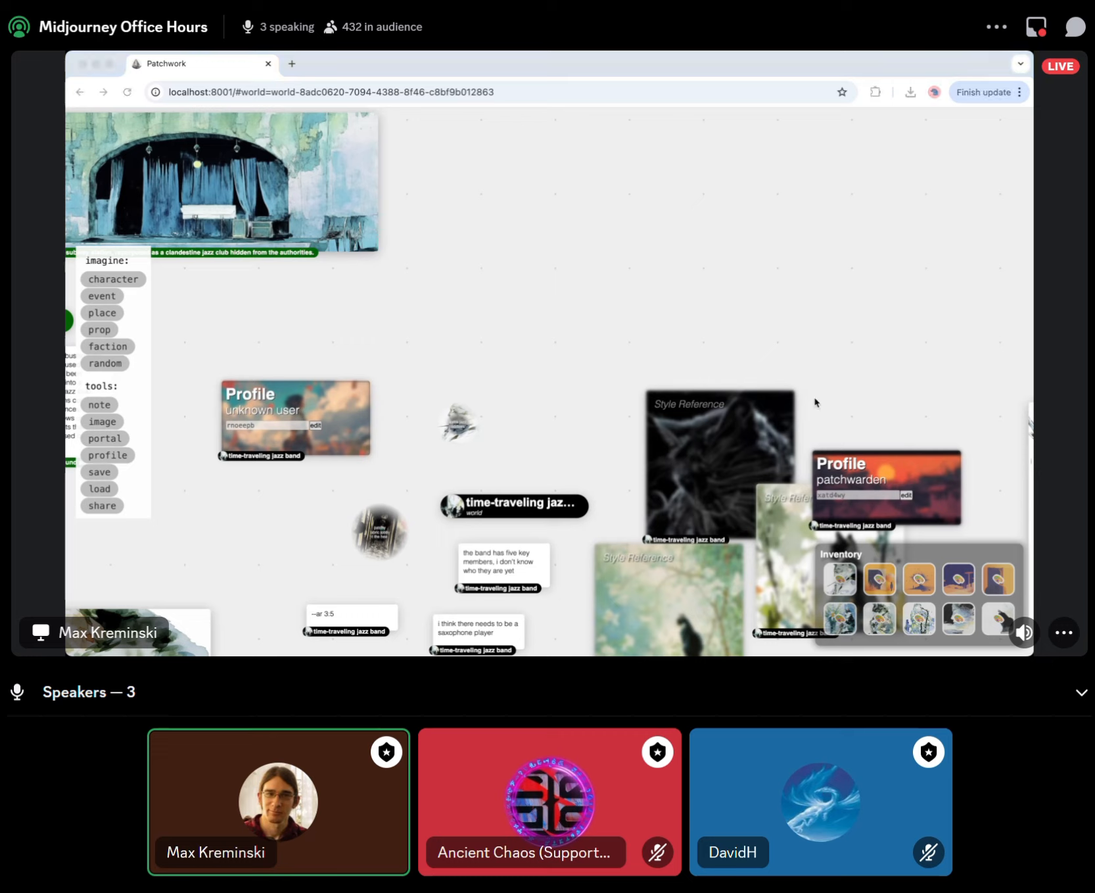